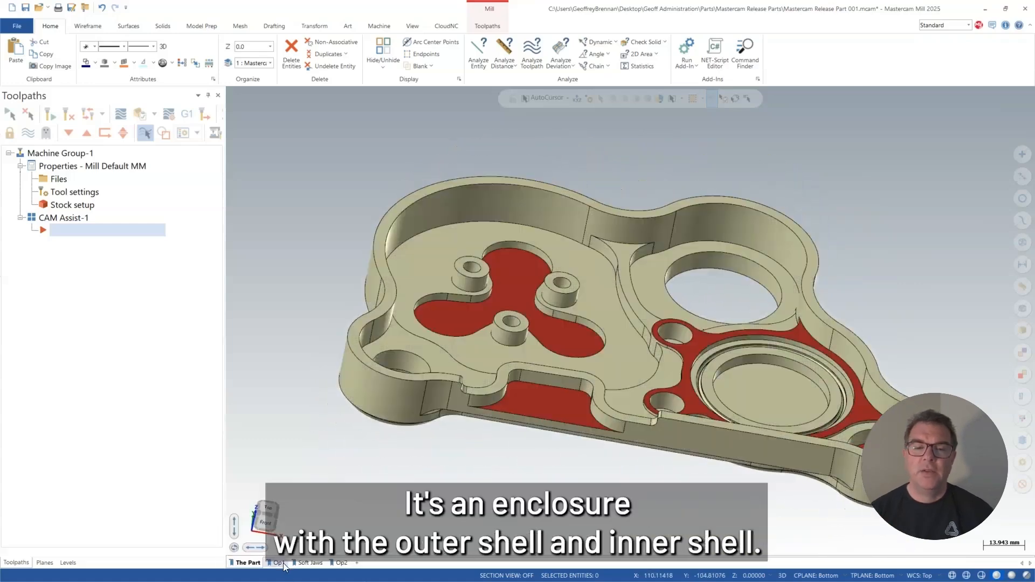
Switch to the Op1 viewsheet, then check and accept the machine group's rectangular stock setup.
click(280, 564)
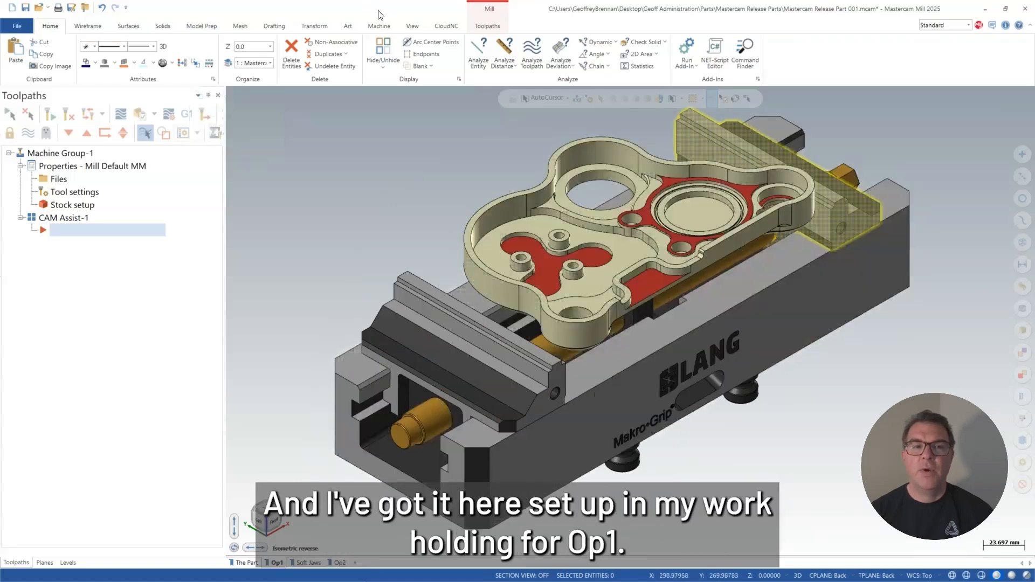
click(54, 207)
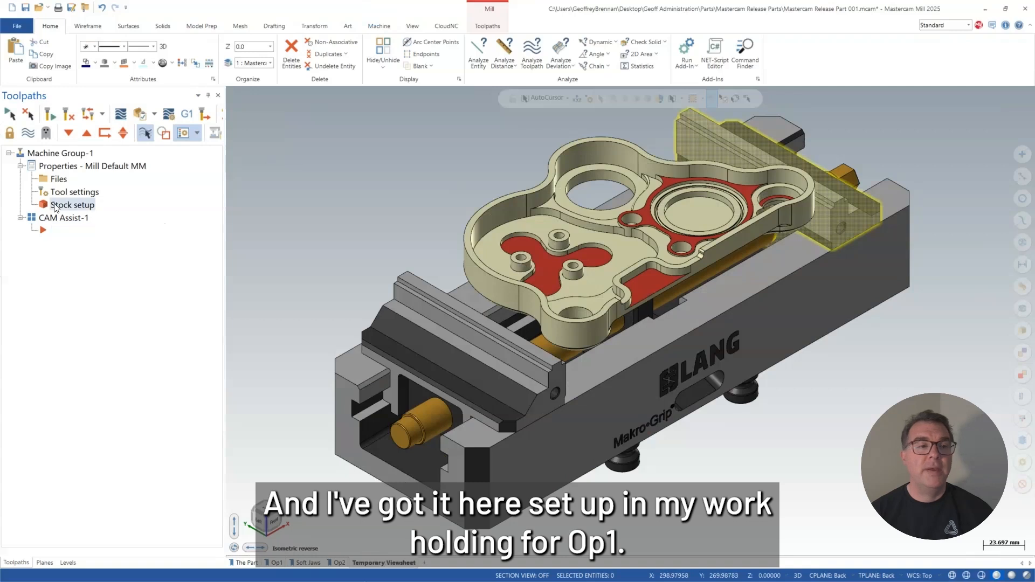
click(54, 207)
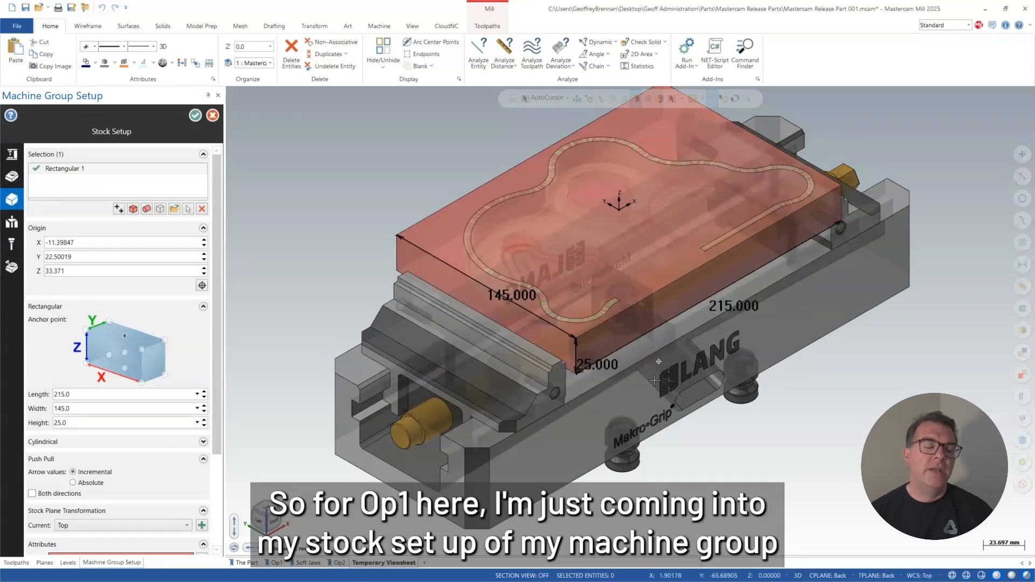
middle_drag(655, 372, 530, 309)
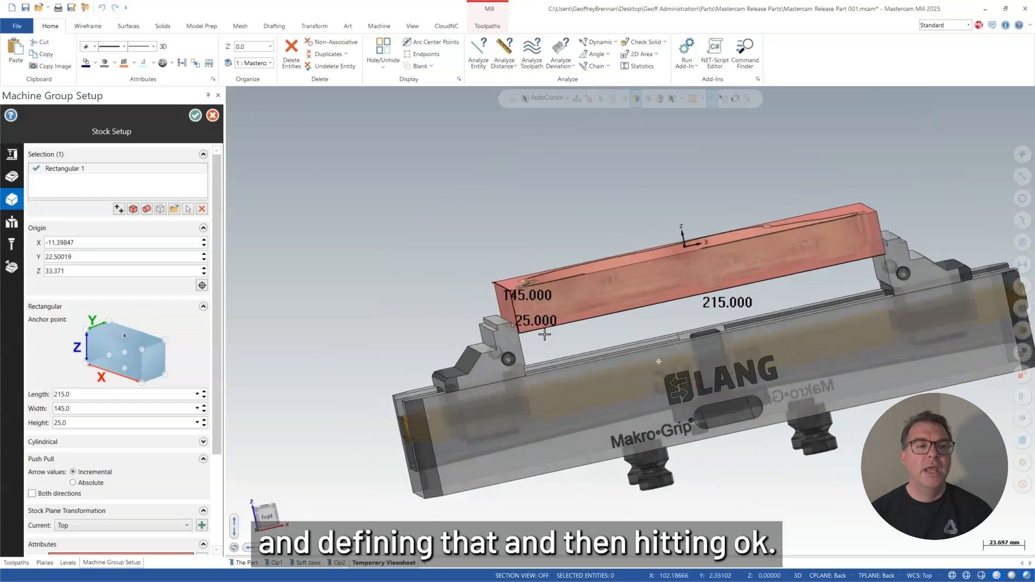
click(195, 116)
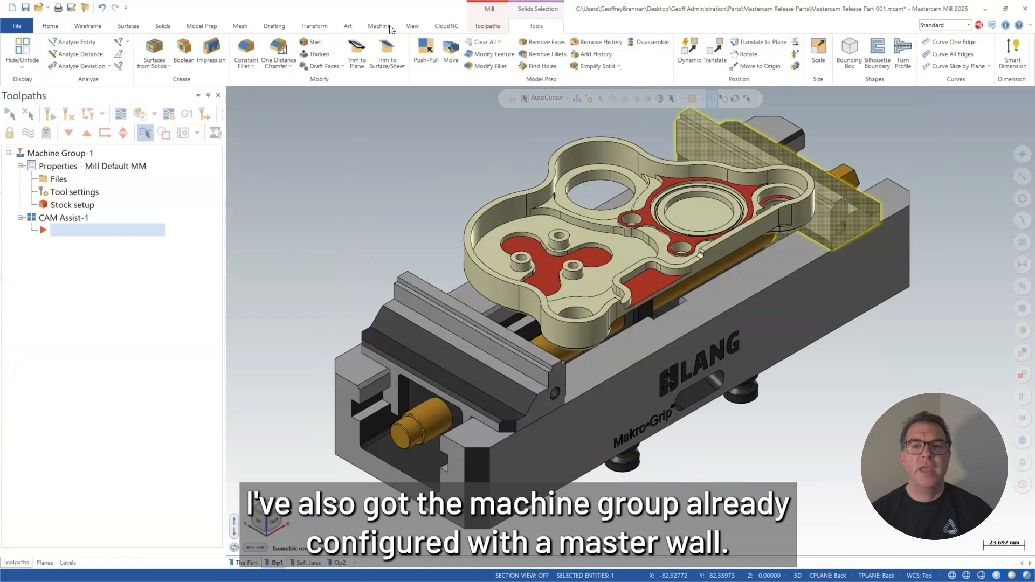
Start CloudNC CAM Assist with the CAM Assist [inch].tooldb tool library and Aluminum as the stock material.
click(452, 25)
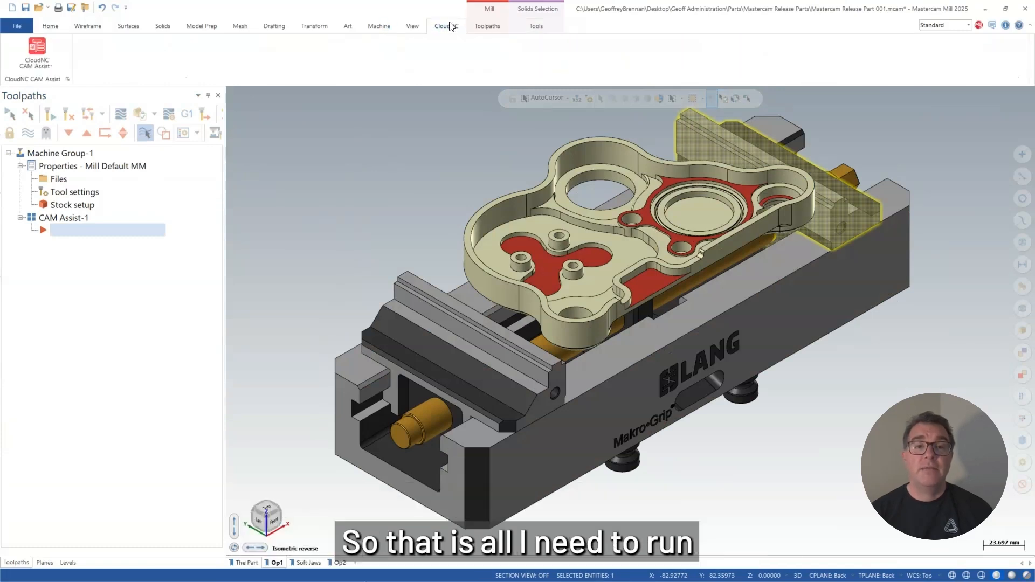
click(29, 49)
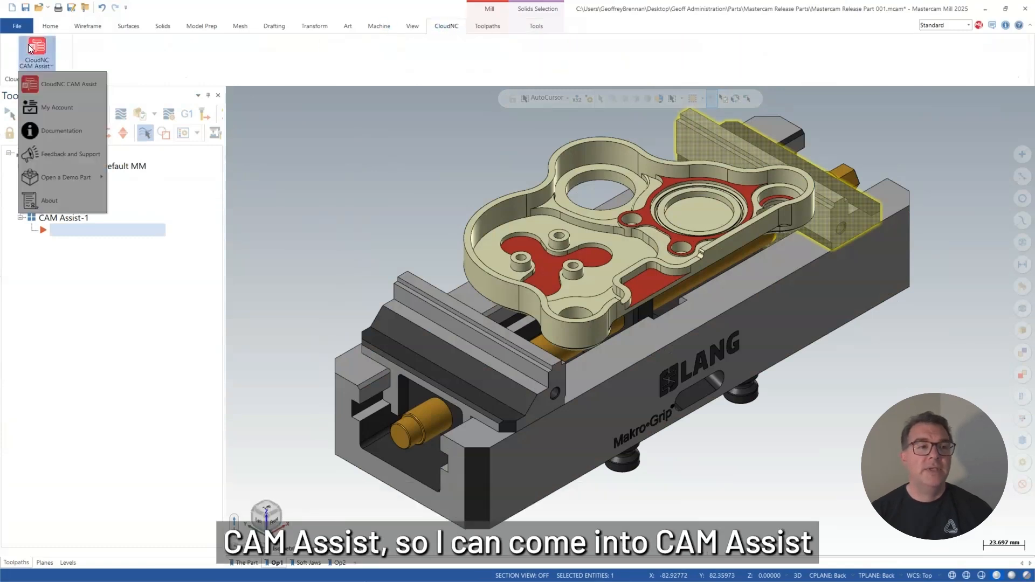
click(42, 84)
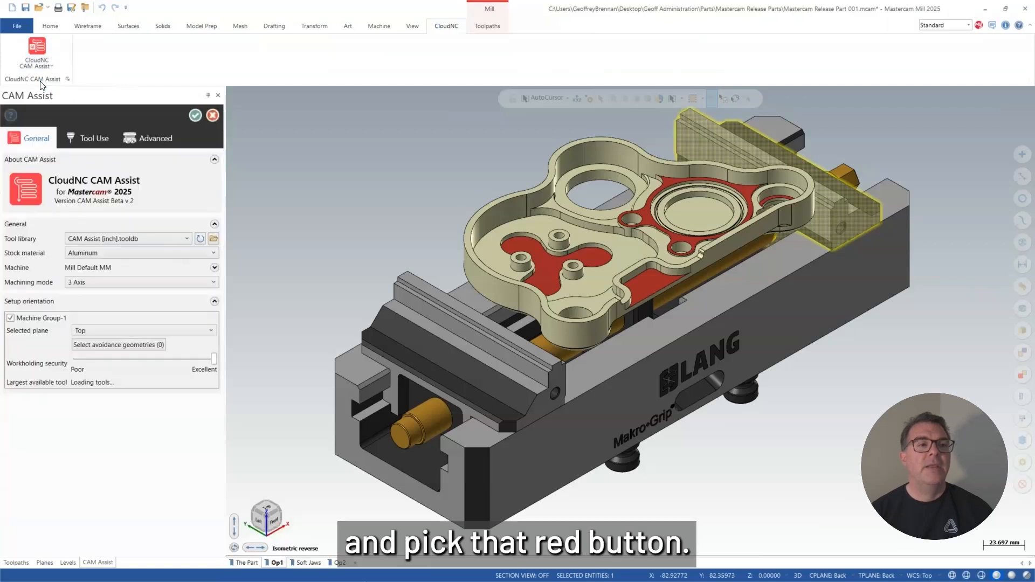
click(127, 239)
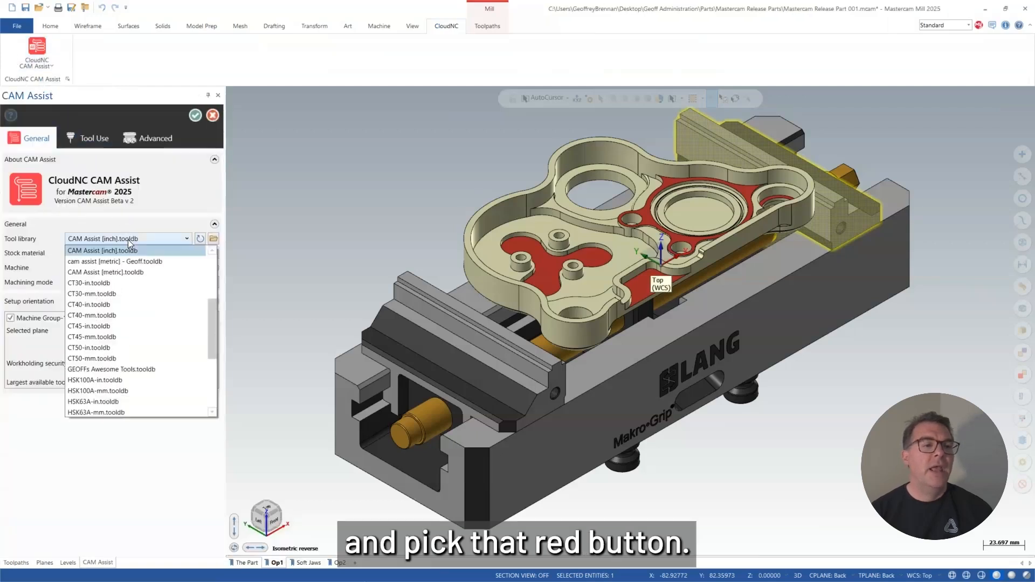
click(127, 248)
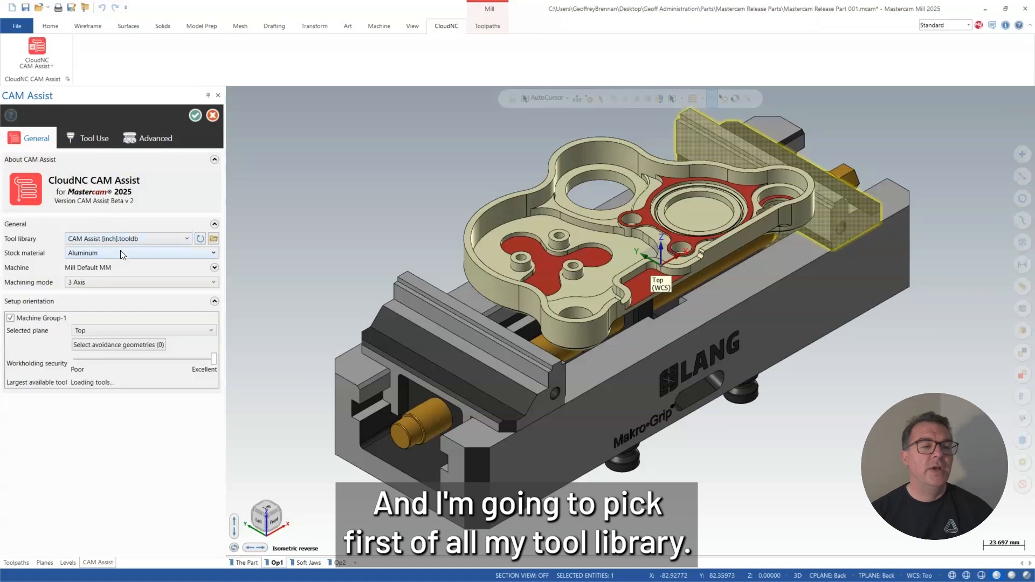
click(116, 251)
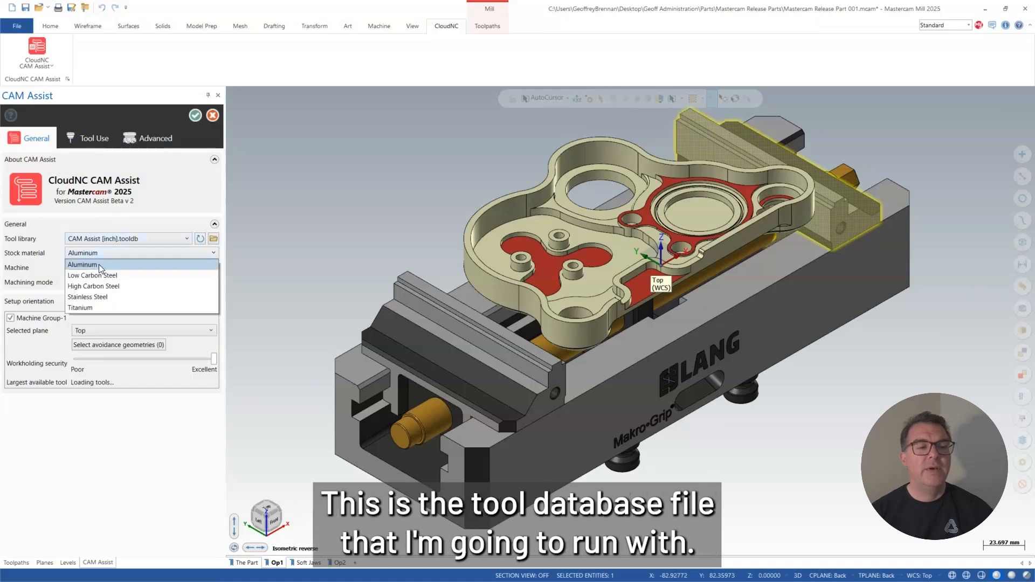
click(99, 264)
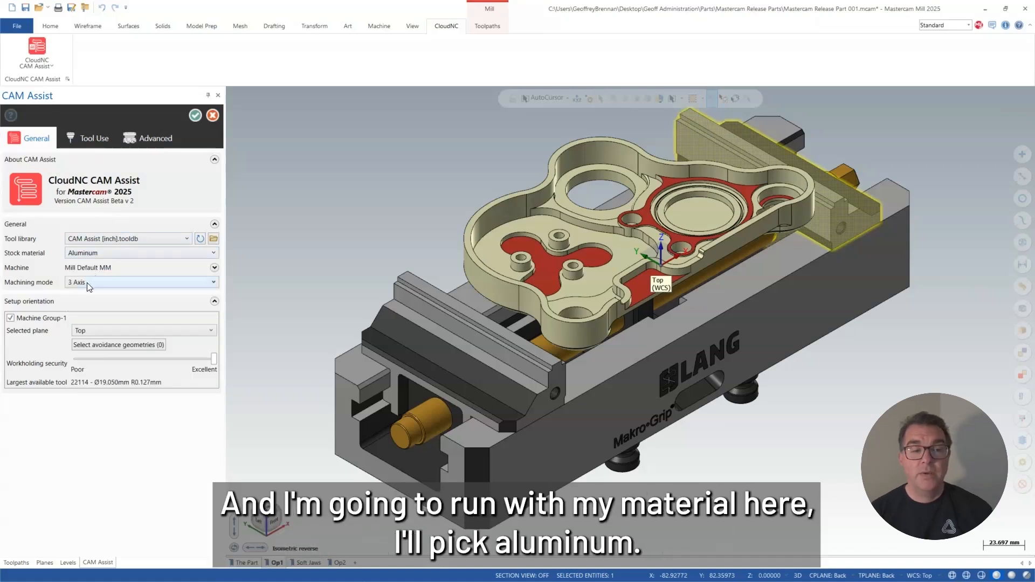
Check the machine's spindle and table feed limits, and choose 3 Axis as the machining mode.
click(215, 268)
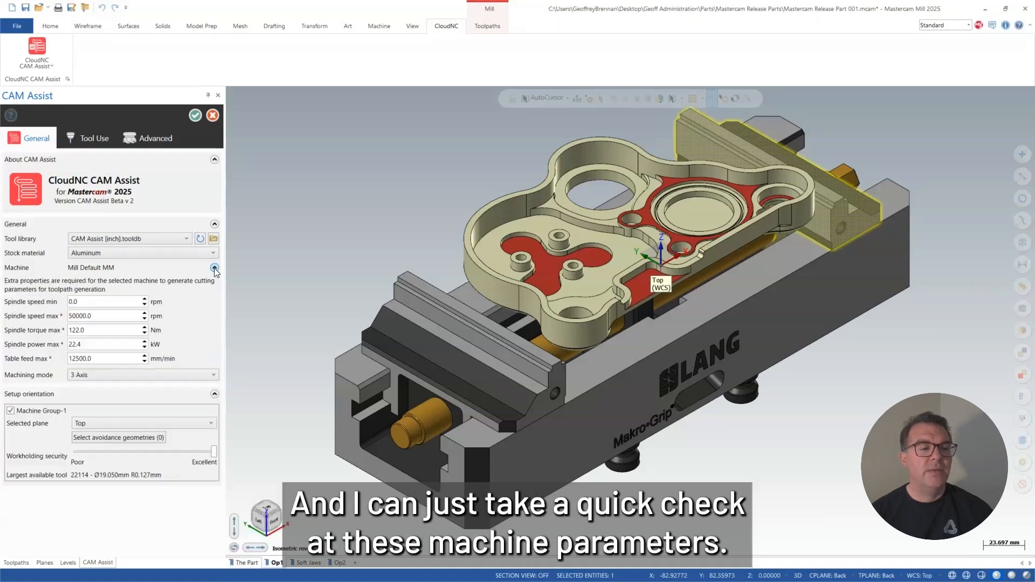
click(214, 268)
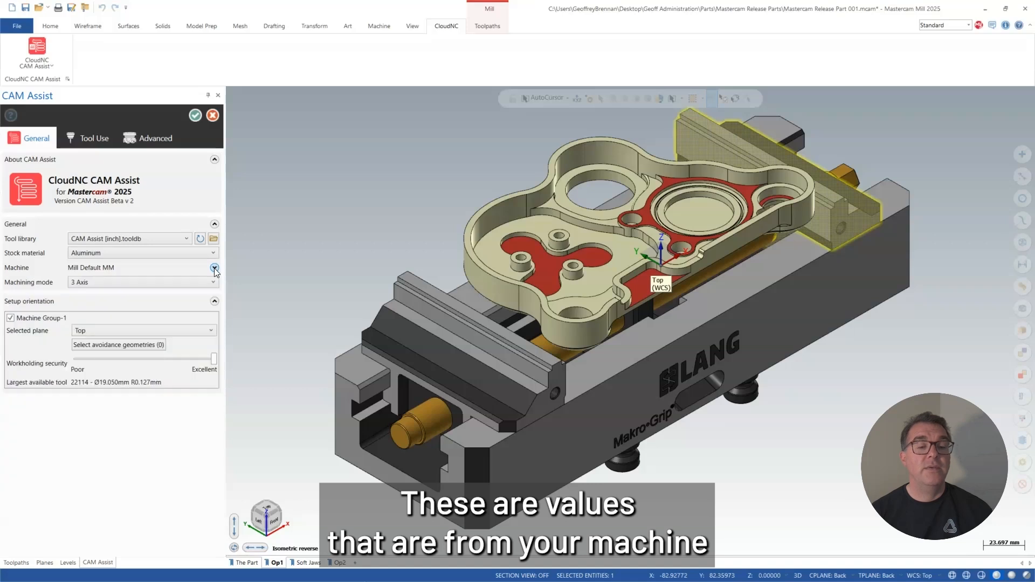
click(163, 283)
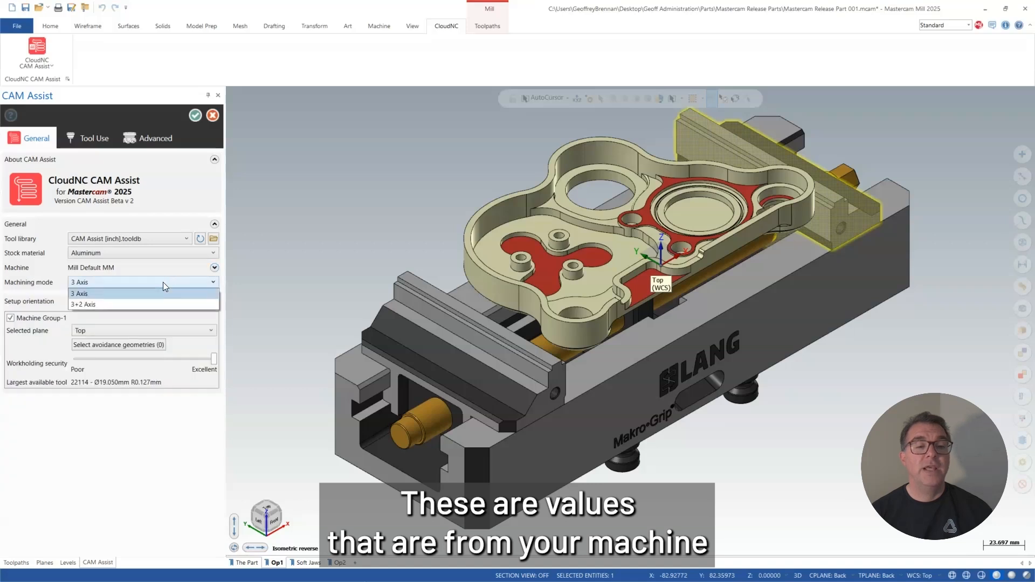
click(125, 294)
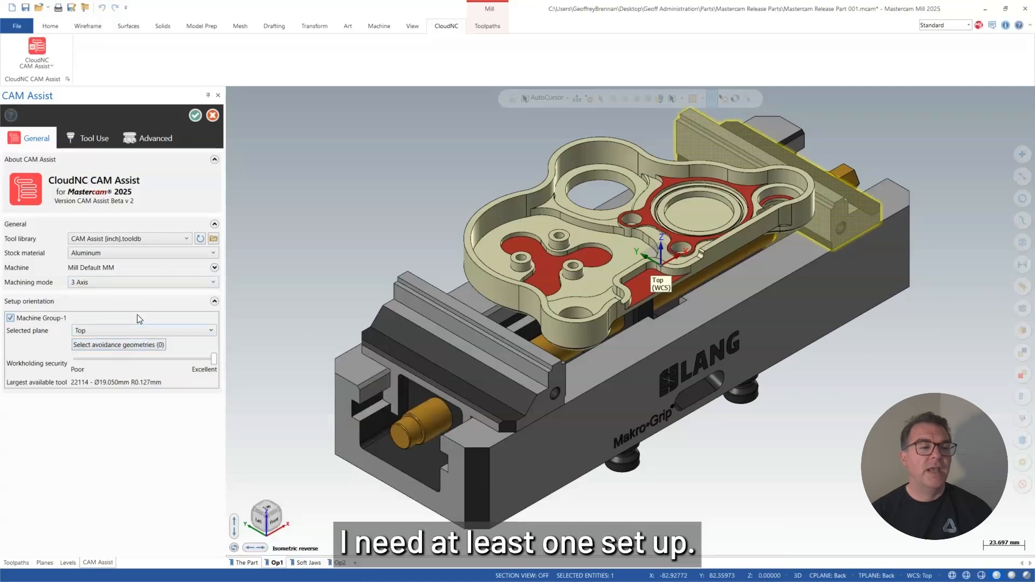
Look through the tools in the selected library and enable spot drilling among the toolpath types.
click(95, 137)
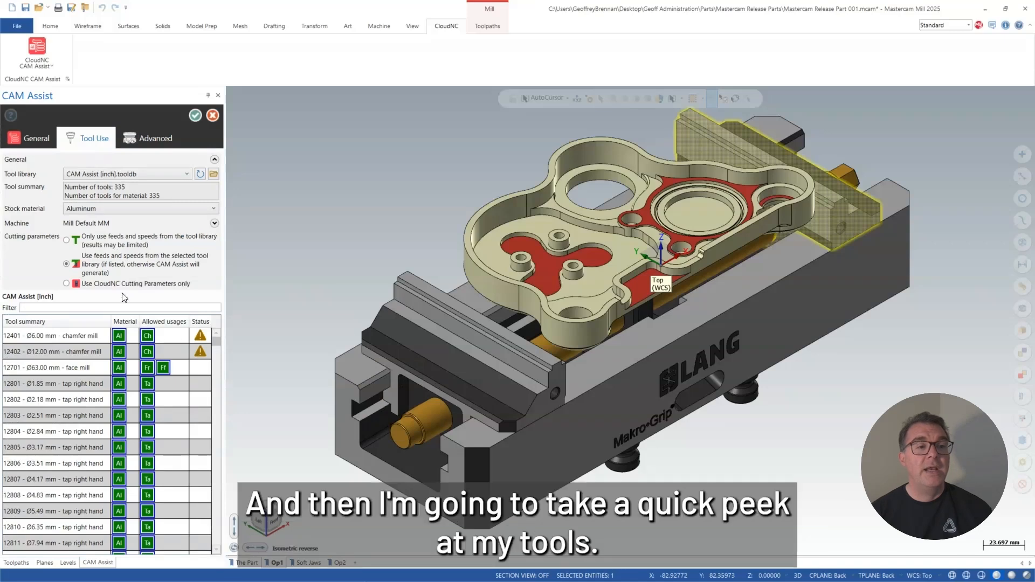
scroll(129, 373, down, 3)
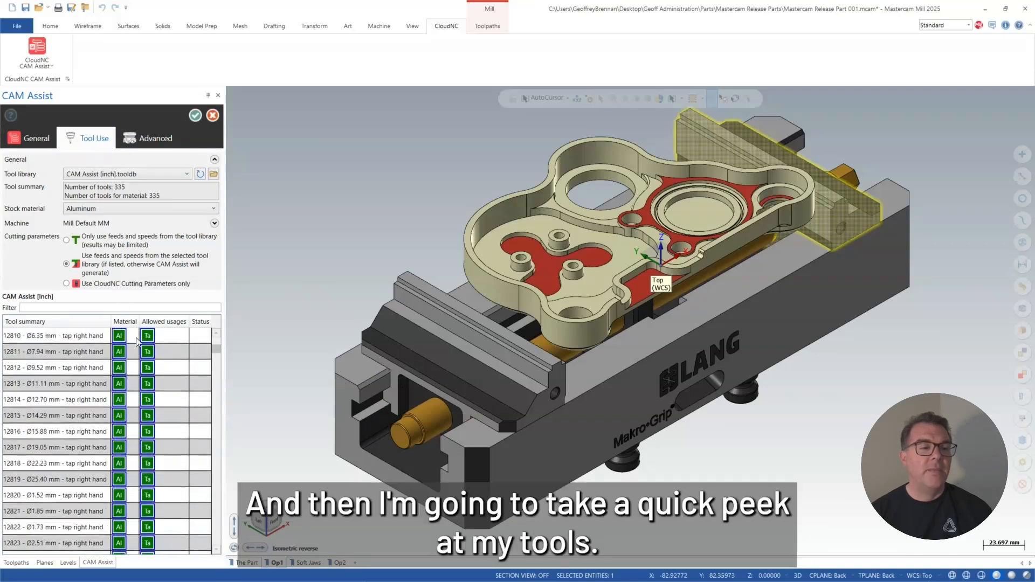
click(160, 139)
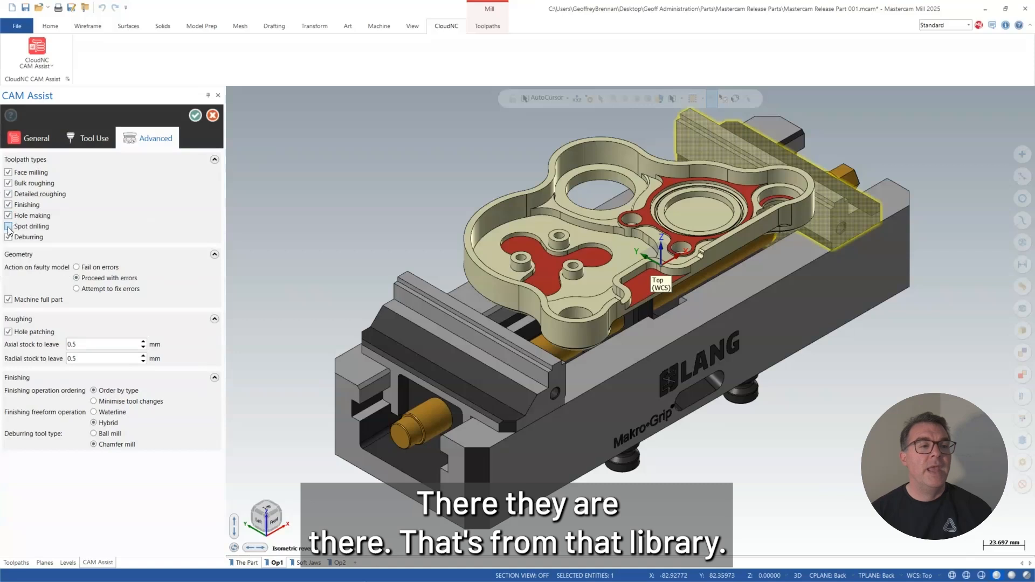
click(8, 227)
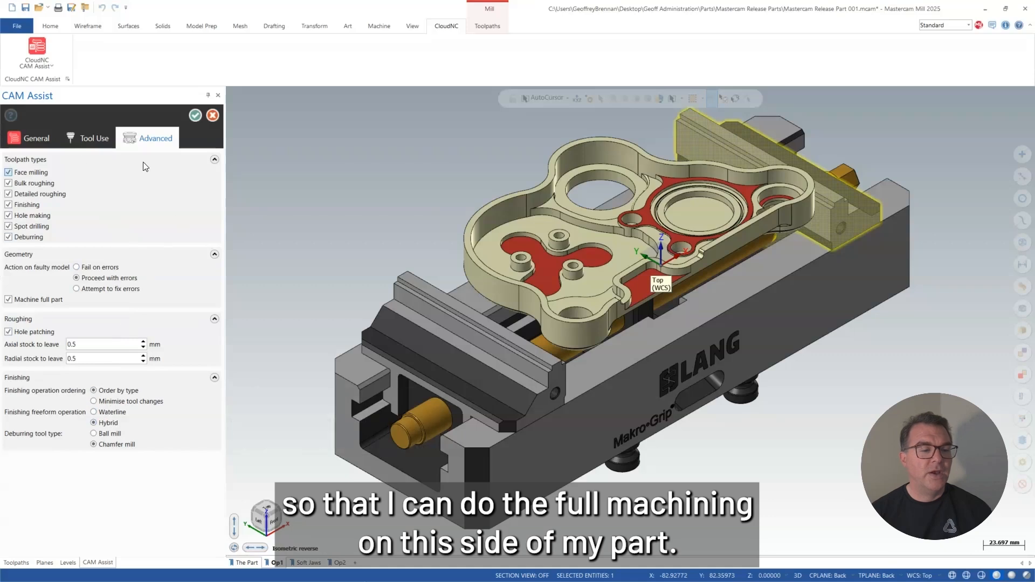
Generate the CAM Assist toolpaths for Machine Group-1, acknowledging the holder gouge-check warning and the completion message.
click(35, 141)
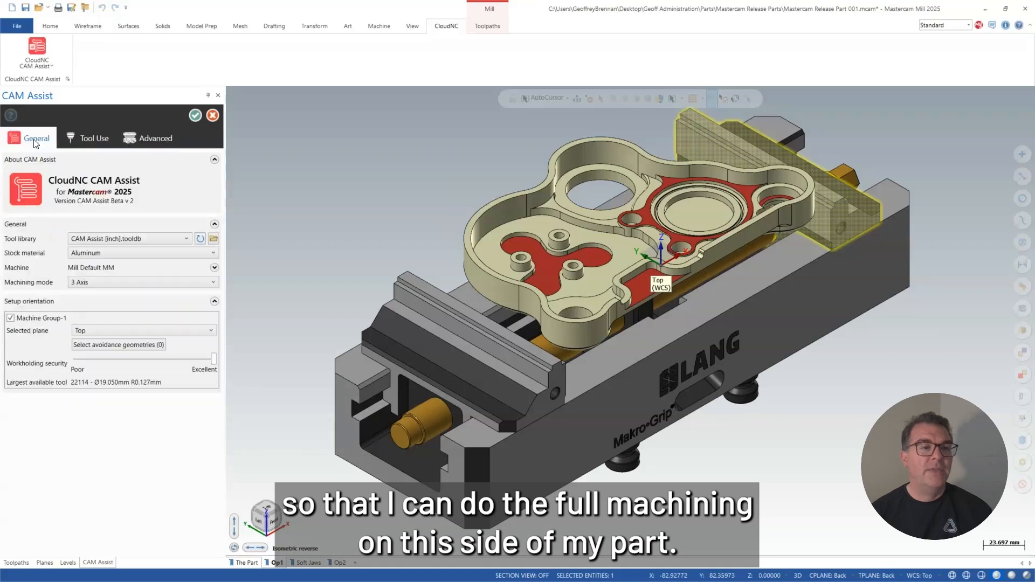
click(194, 115)
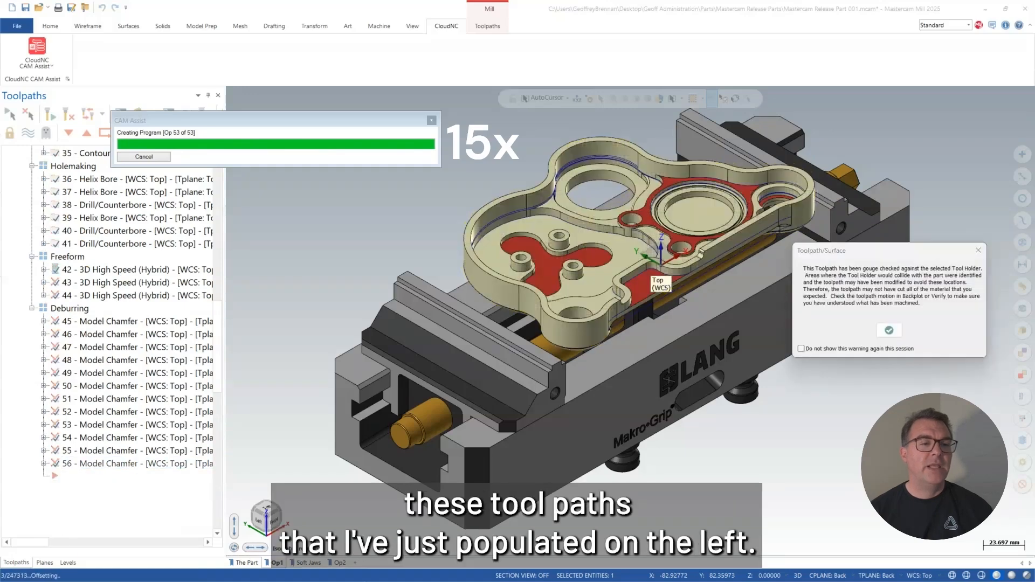
click(887, 330)
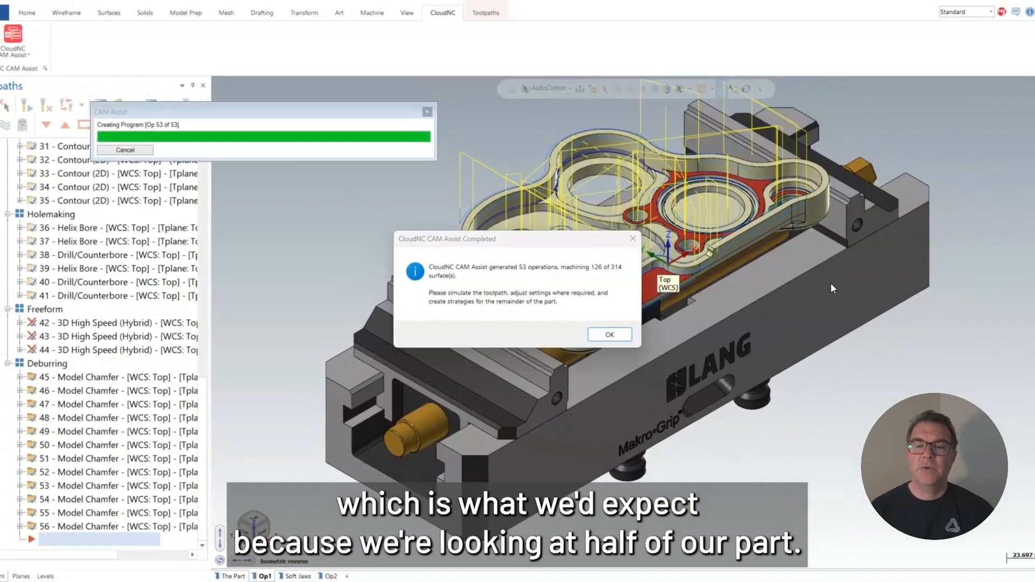
click(610, 334)
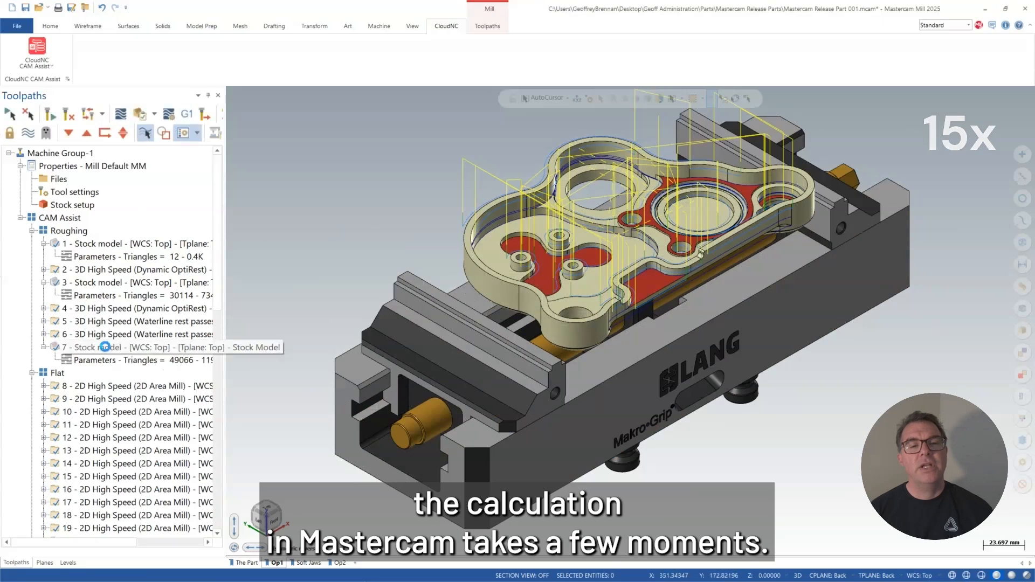
Inspect the stock model at the end of the Roughing group from another angle.
click(105, 347)
middle_drag(503, 346, 596, 335)
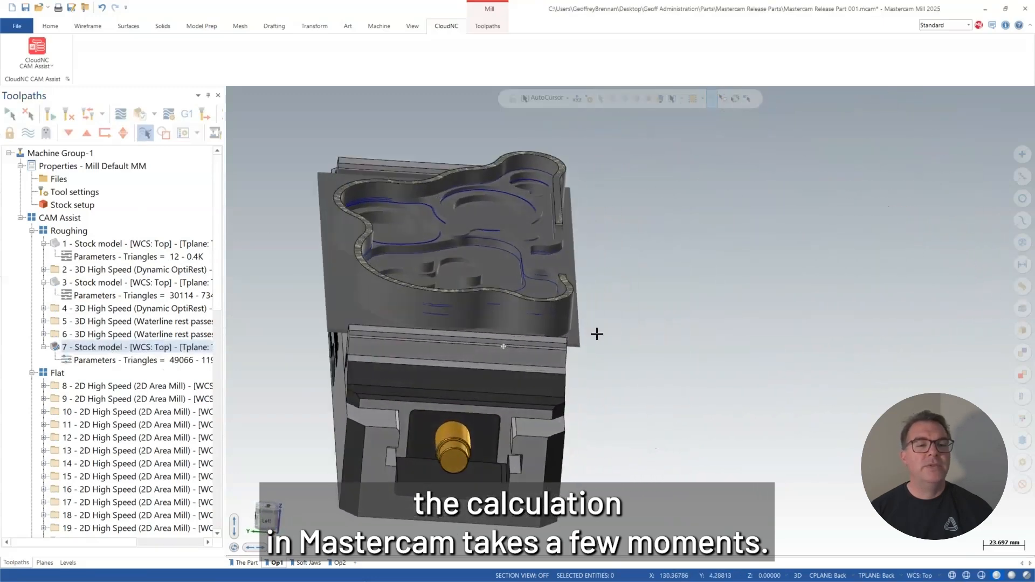
Add a stock model operation after the last deburring toolpath and set its color to blue, number 159.
scroll(213, 410, down, 15)
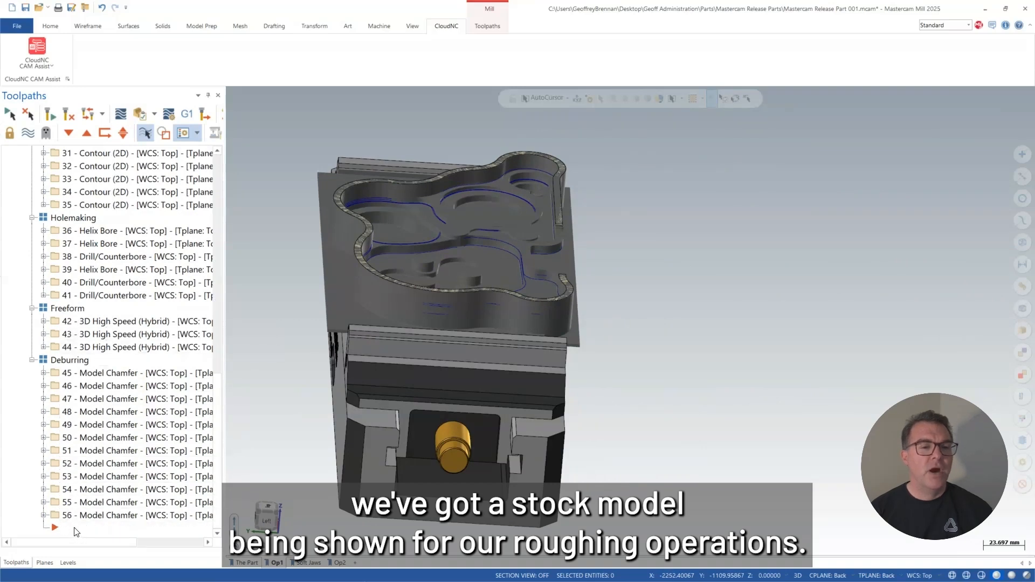
click(74, 532)
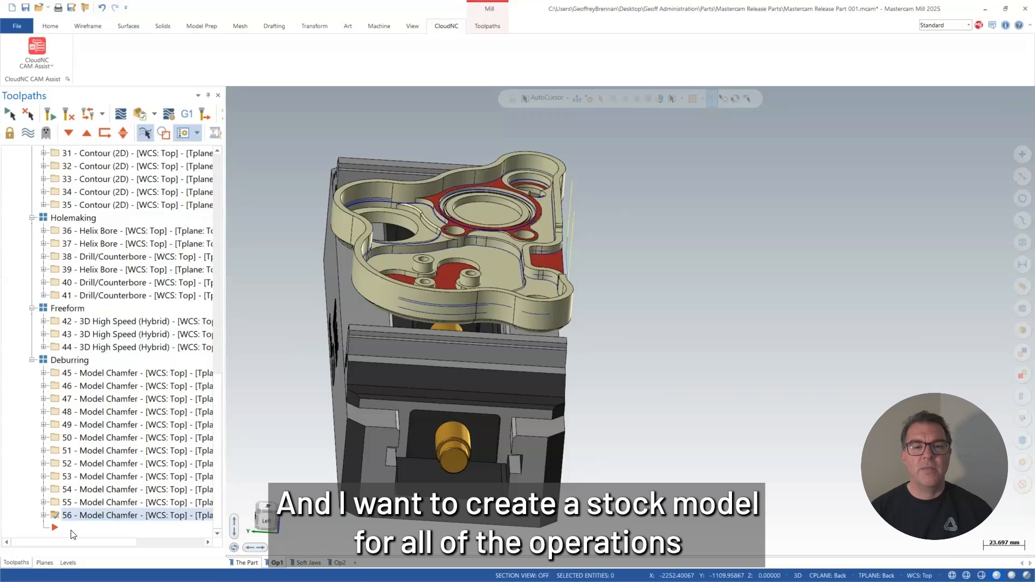
right_click(63, 534)
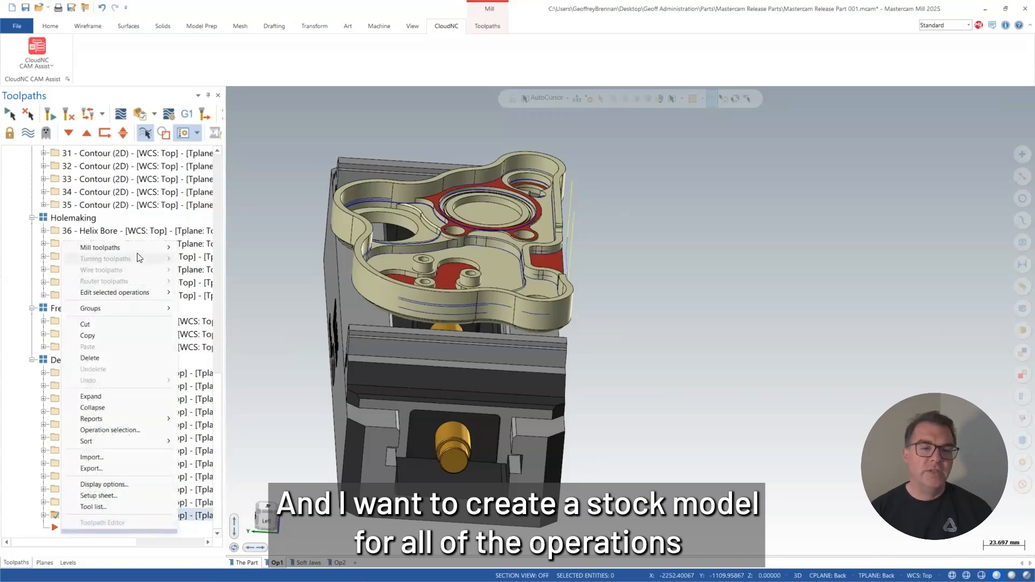
mouse_move(140, 254)
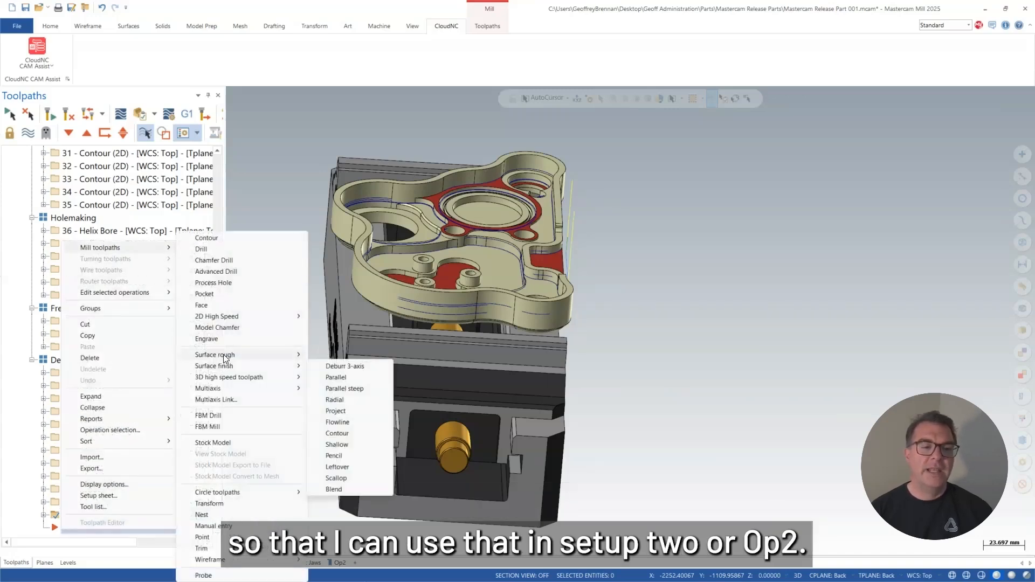
mouse_move(225, 358)
click(223, 443)
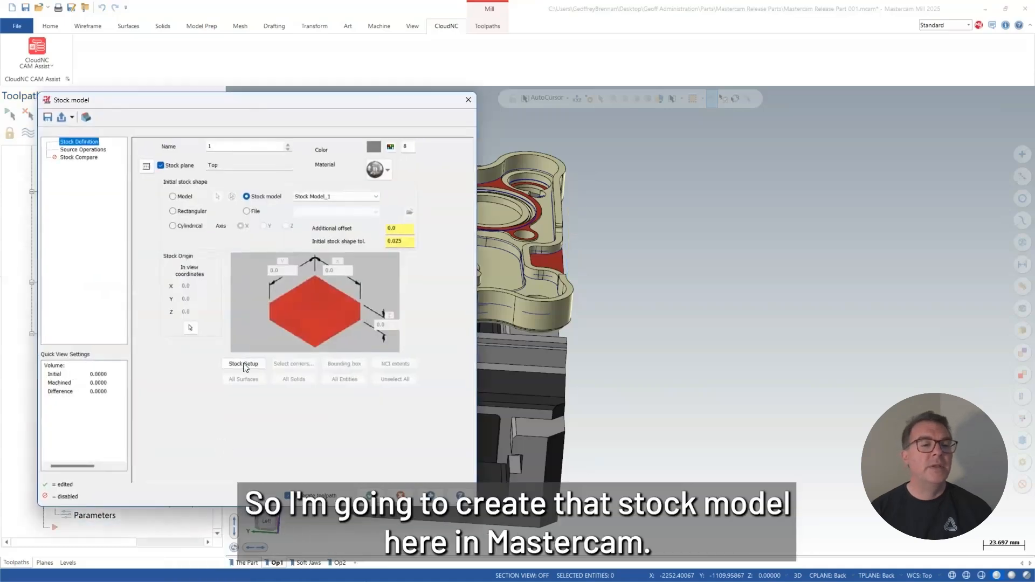
click(388, 147)
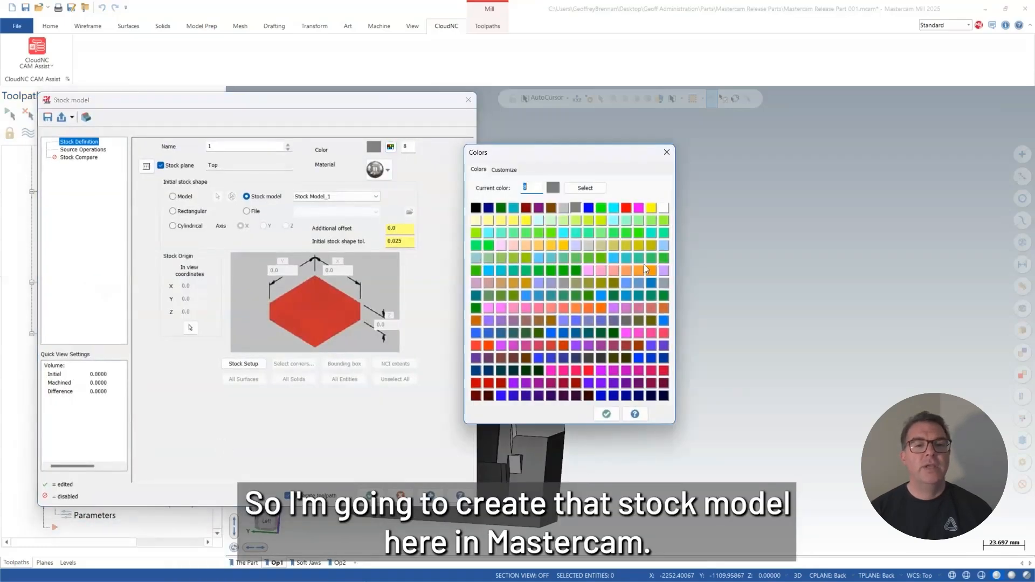
click(666, 320)
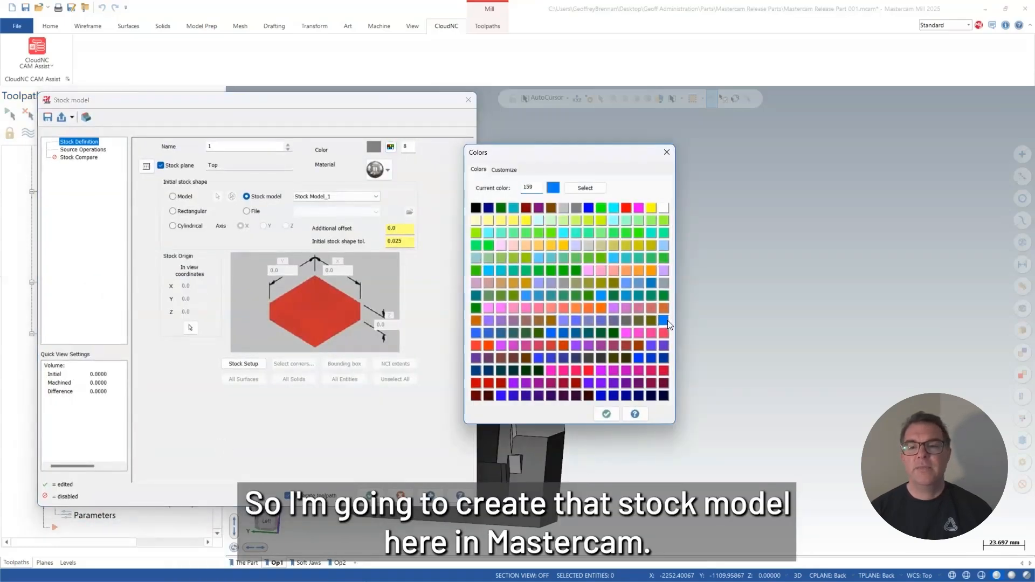
click(606, 414)
Use all operations in the CAM Assist group as the stock model's source operations and compute it.
click(93, 150)
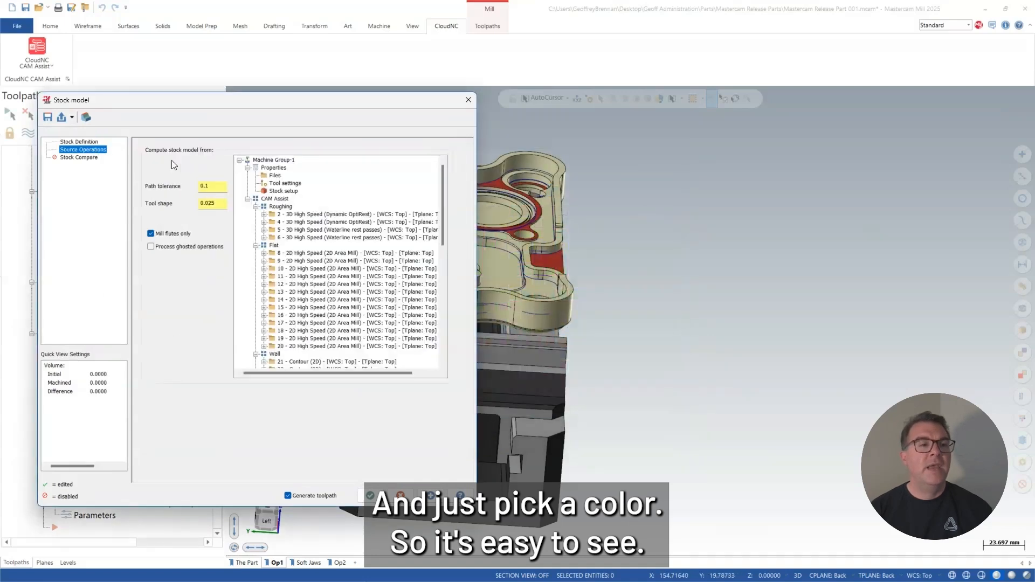
click(282, 200)
scroll(370, 268, down, 12)
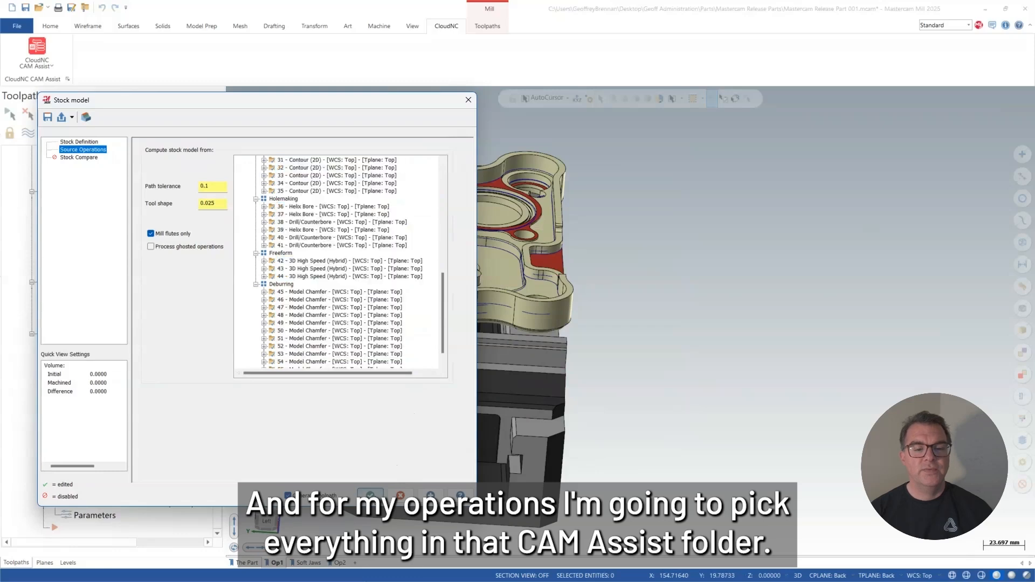
click(371, 493)
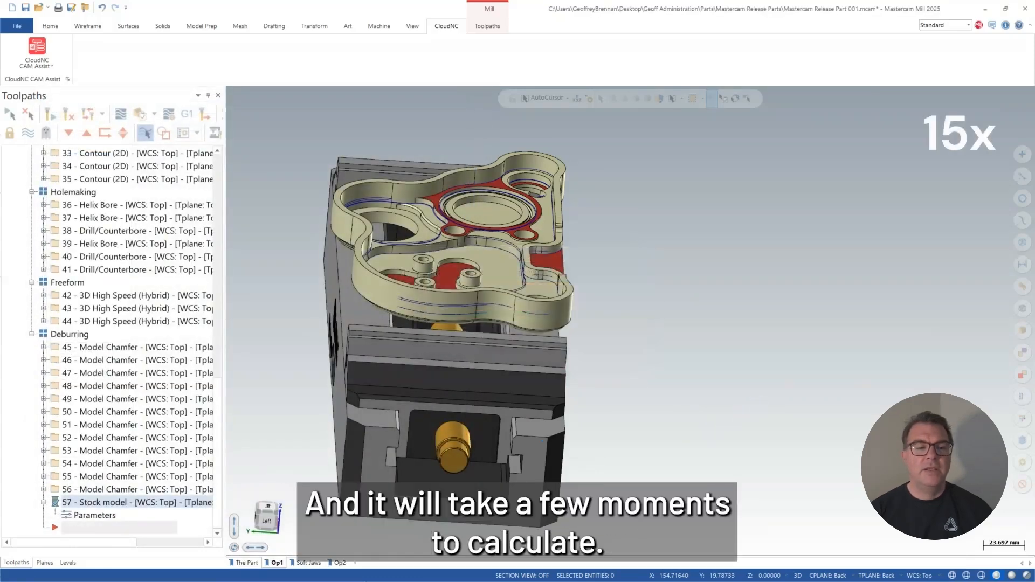
Export the finished stock model as an STL file into the Mastercam Release Parts folder, overwriting Release Part 001 Op1 Stock.stl.
middle_drag(636, 335, 474, 323)
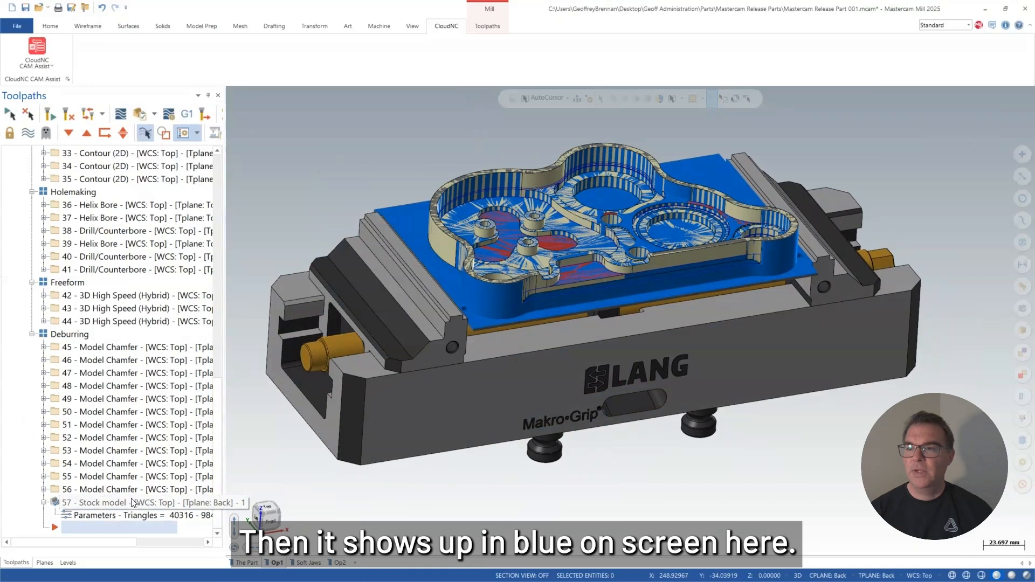
right_click(115, 508)
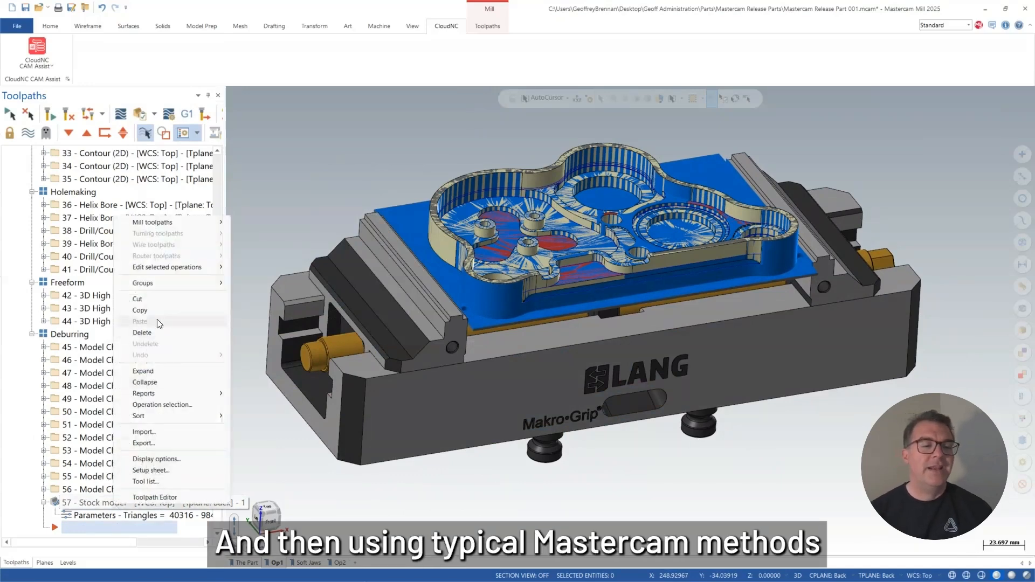
mouse_move(174, 223)
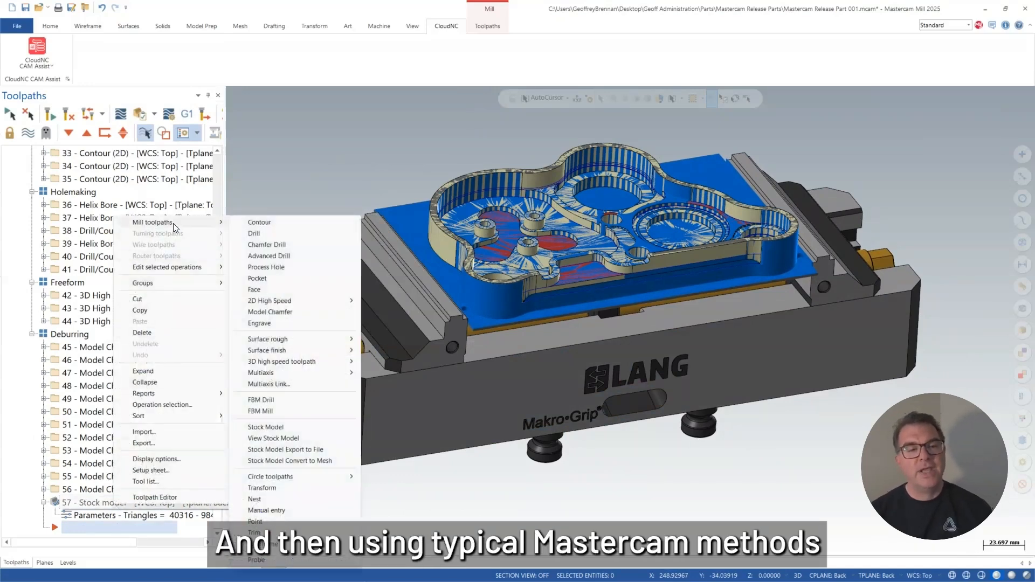
click(286, 451)
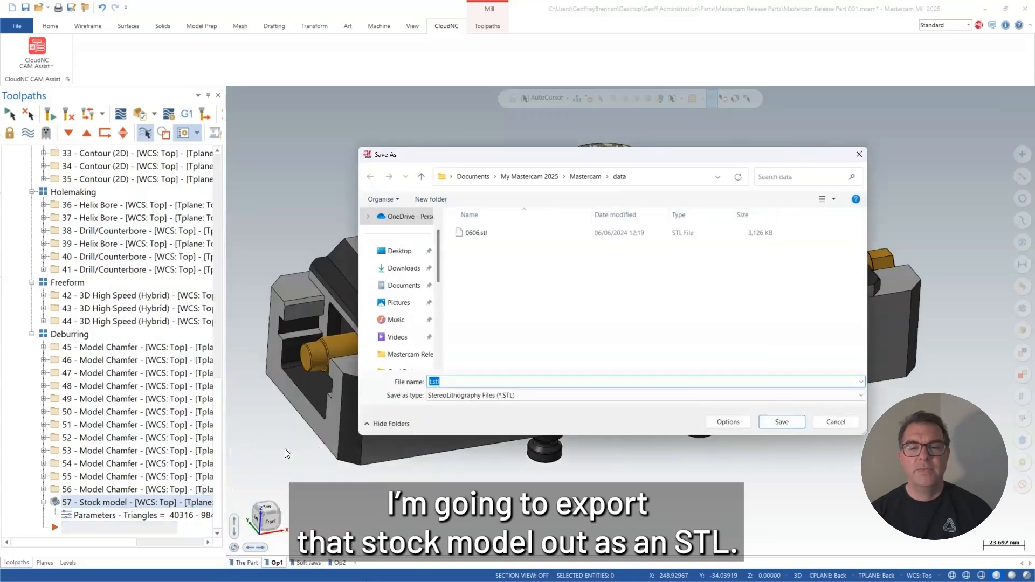
click(399, 251)
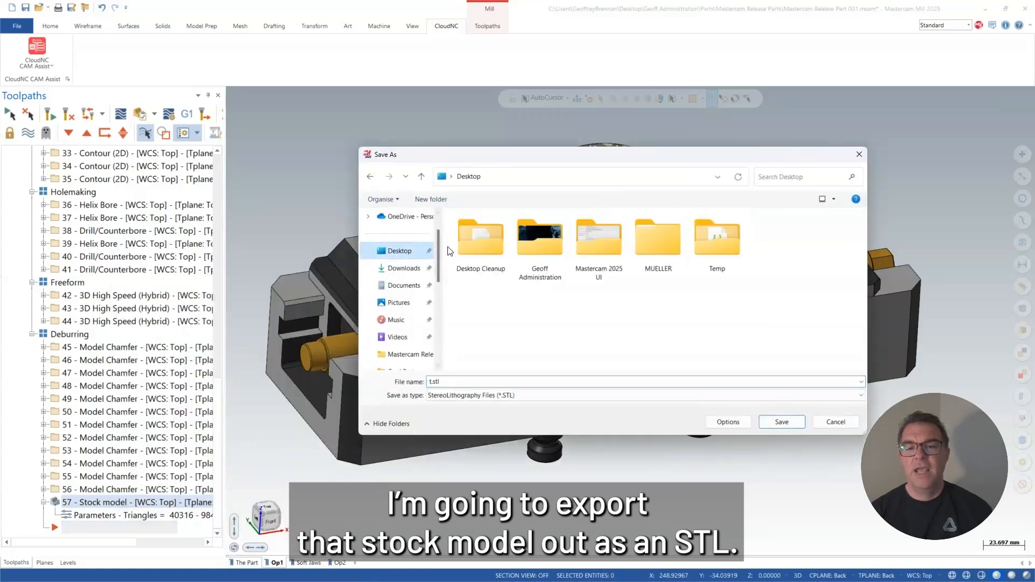
click(532, 245)
double_click(532, 245)
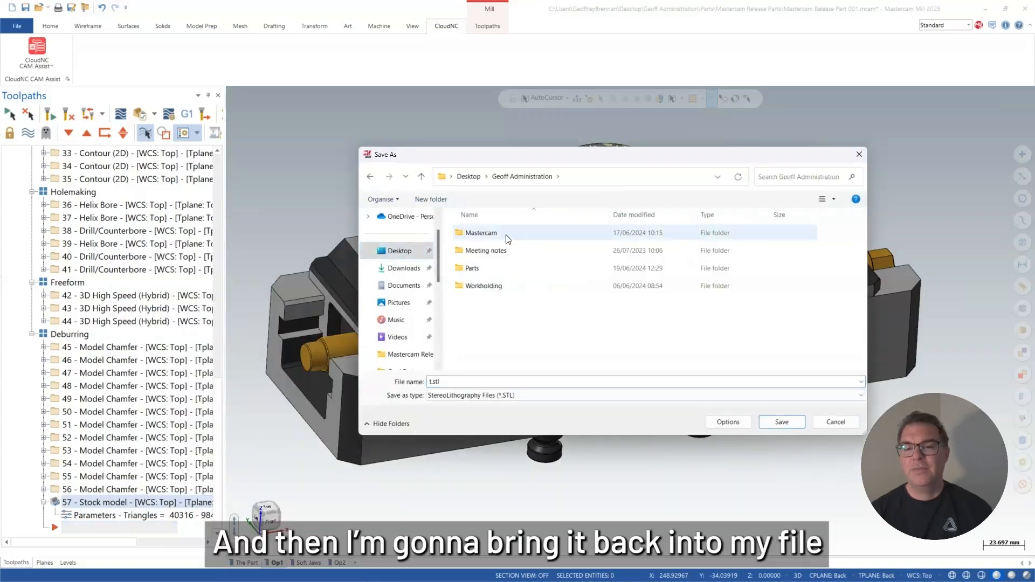
double_click(472, 268)
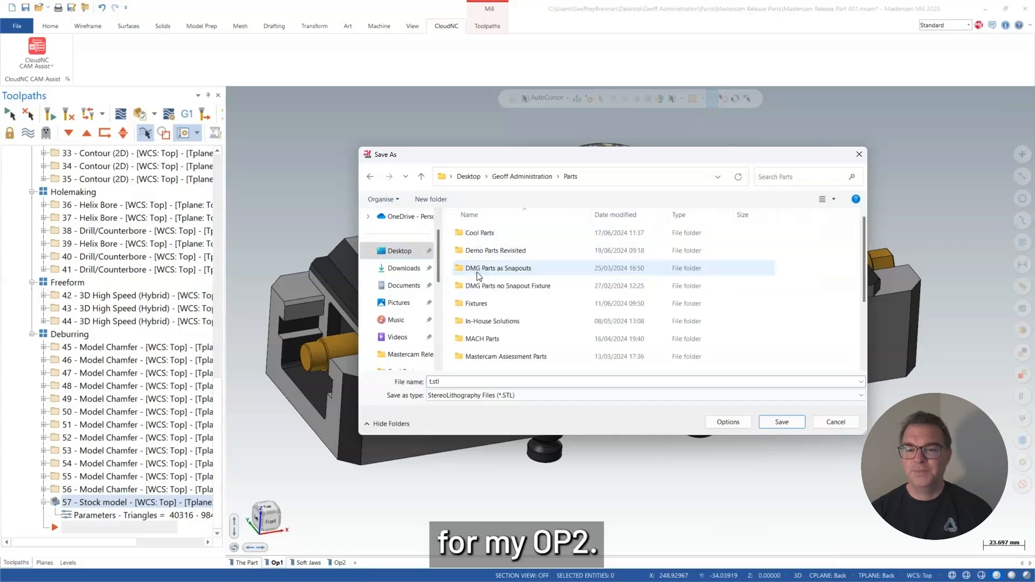
scroll(482, 350, down, 1)
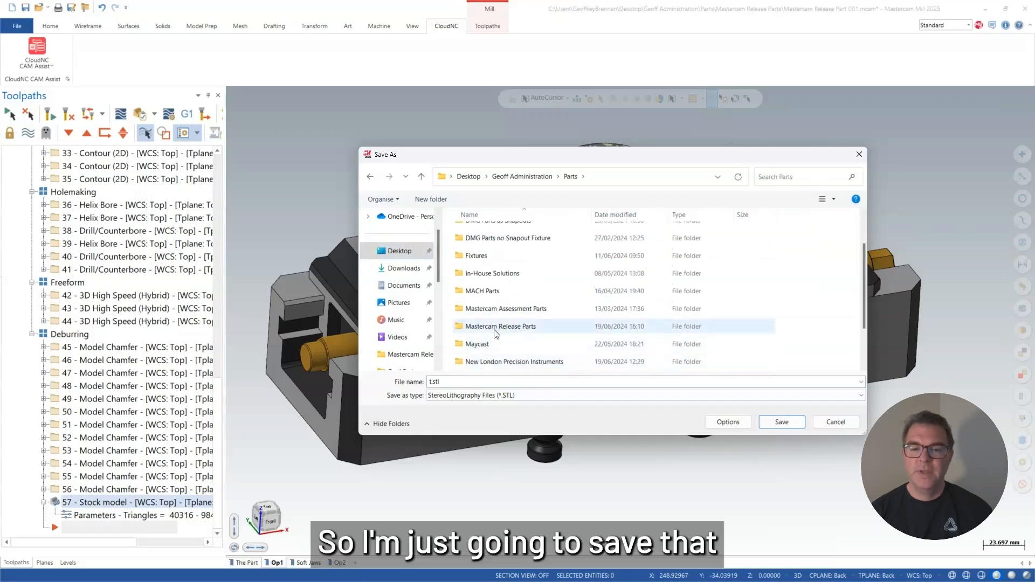
double_click(497, 326)
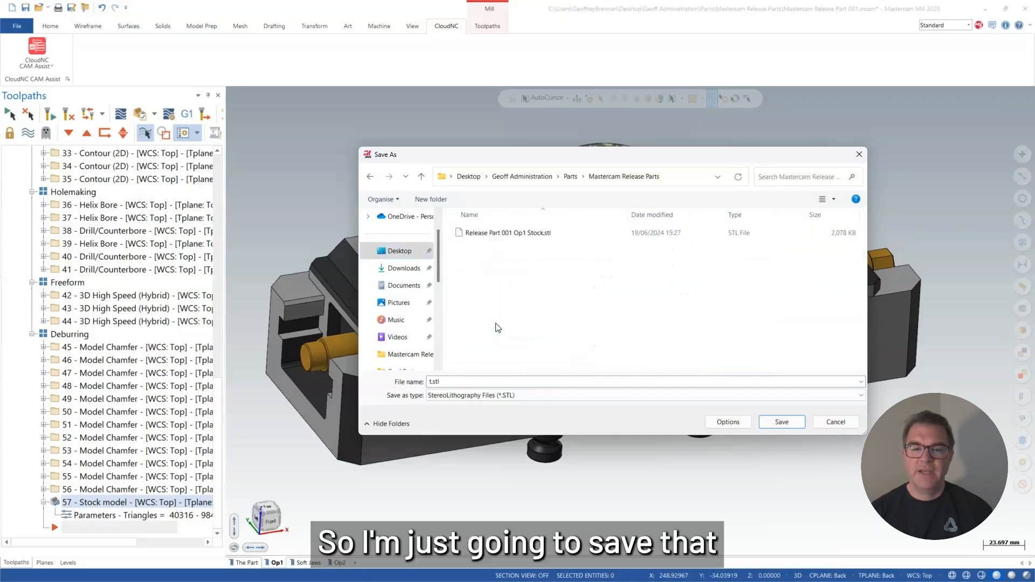
click(531, 235)
click(781, 422)
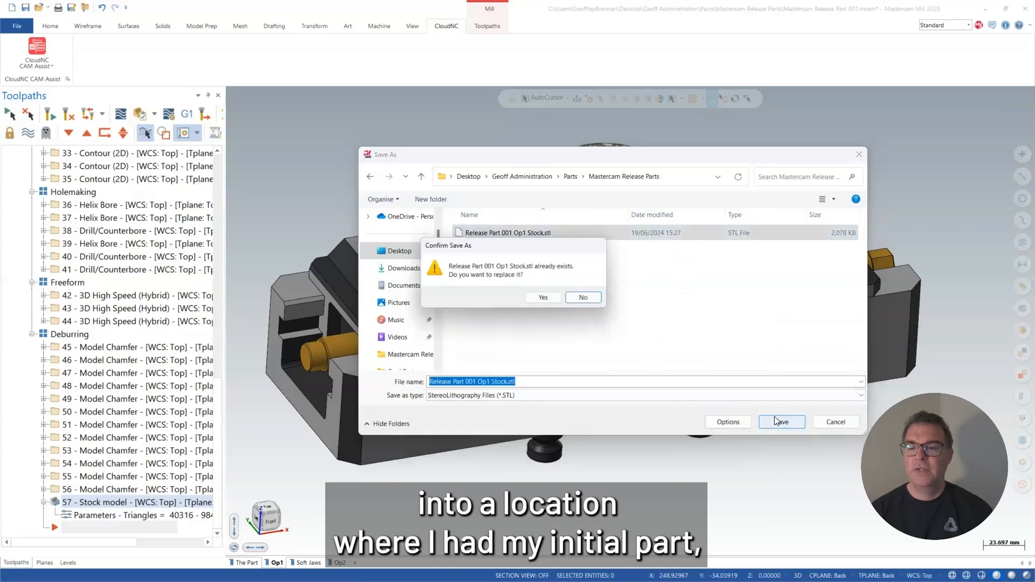
click(543, 298)
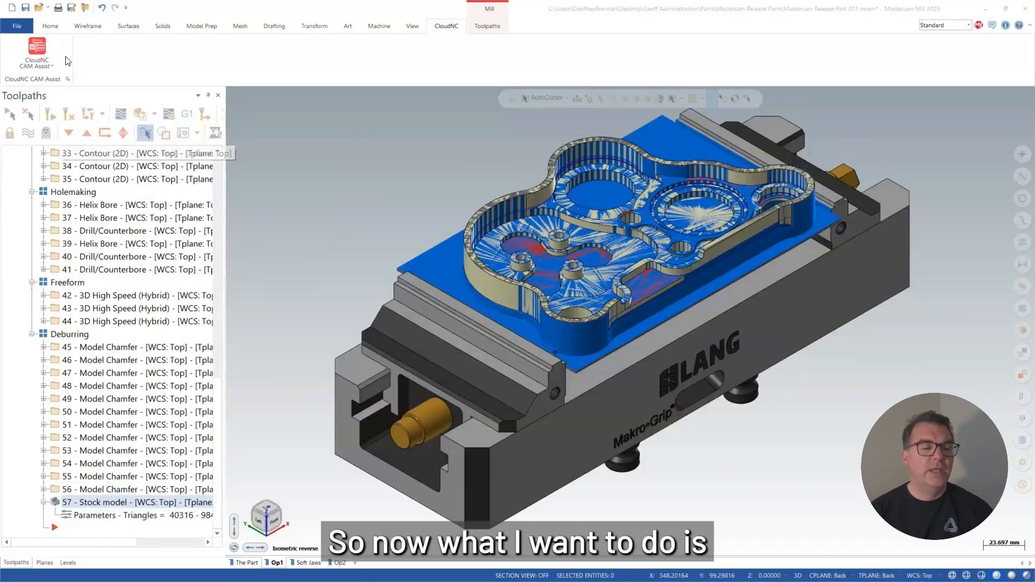
Take the computed stock model off display and select the Op 1 Stock level in the level list.
click(103, 476)
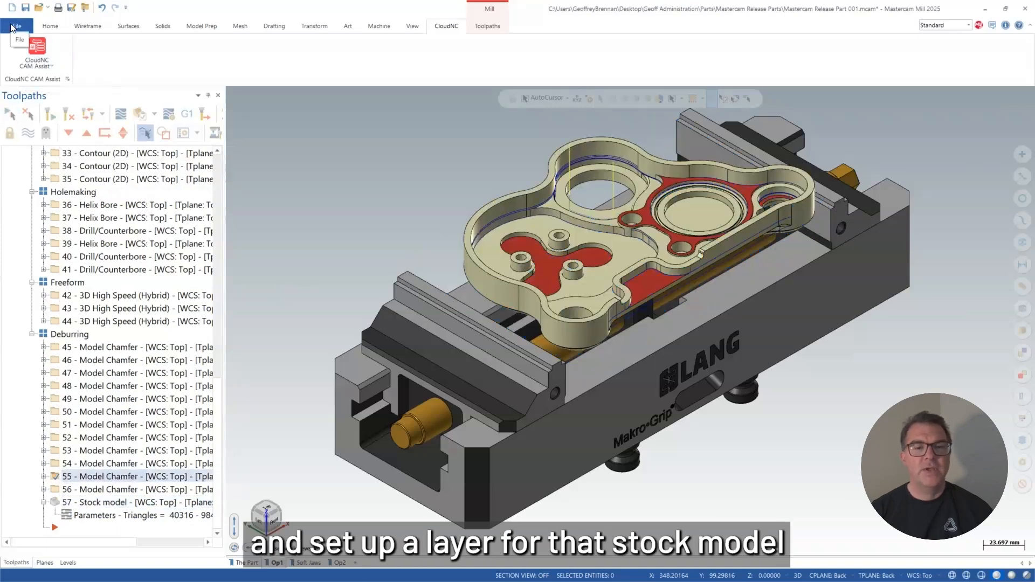
click(68, 562)
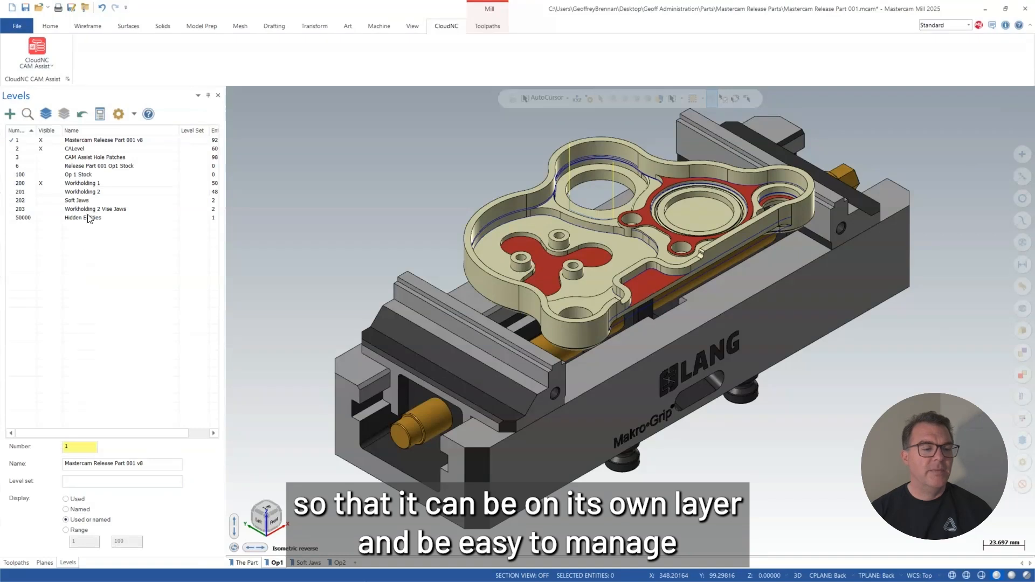
click(88, 176)
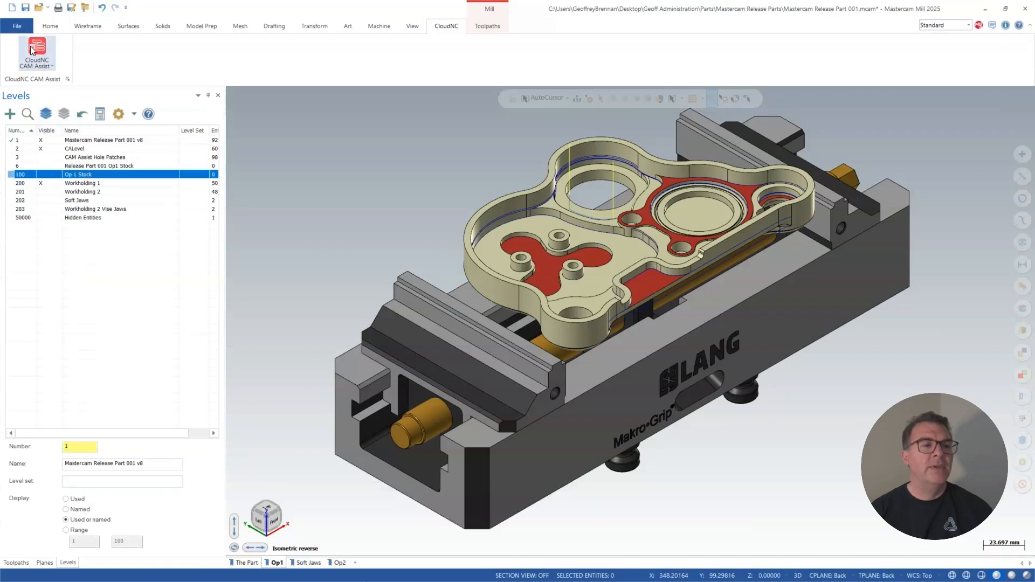
Merge Release Part 001 Op1 Stock.stl into the current part file in its original position, using the merged file levels.
click(18, 25)
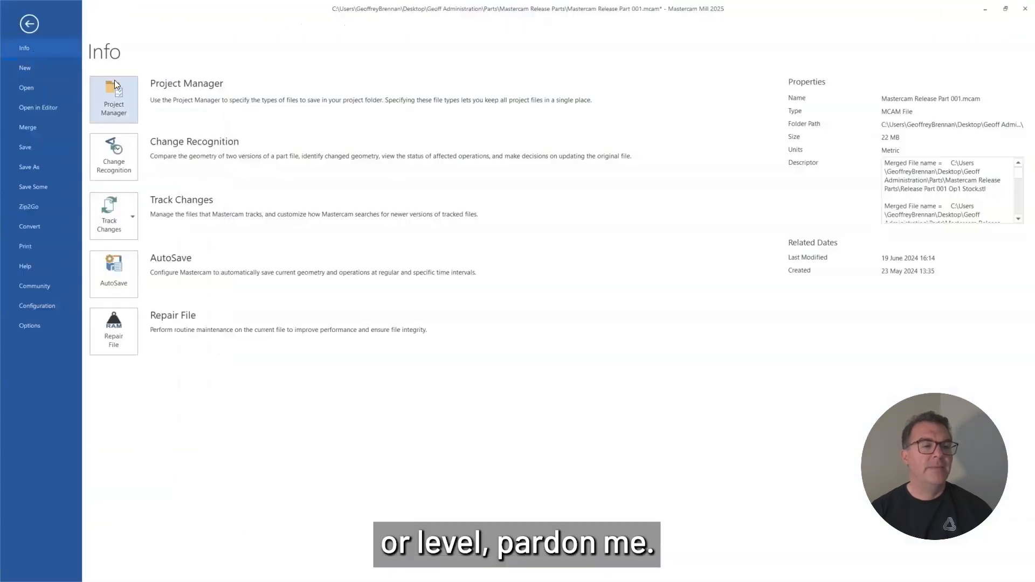
click(43, 128)
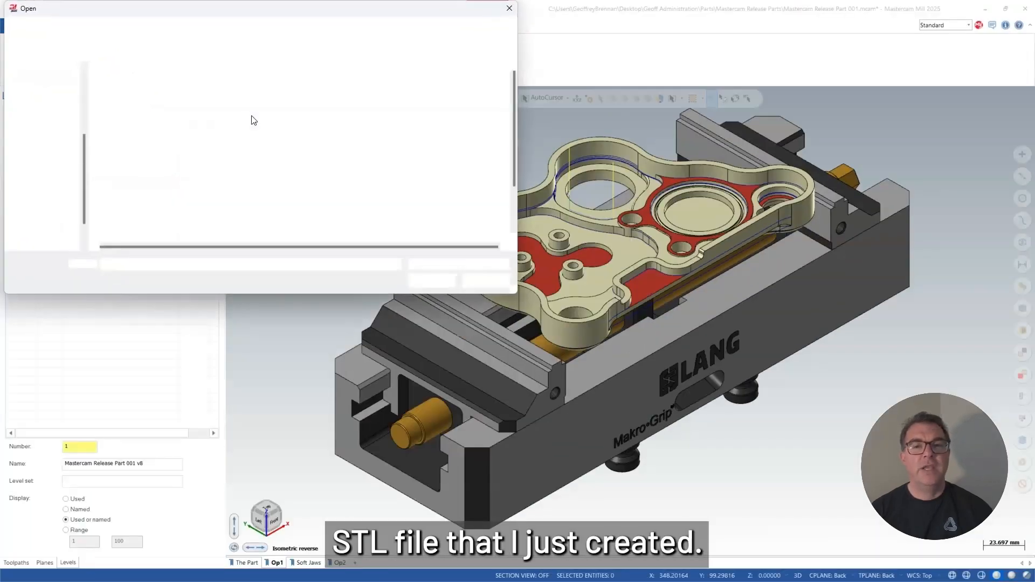
scroll(222, 148, down, 2)
click(226, 205)
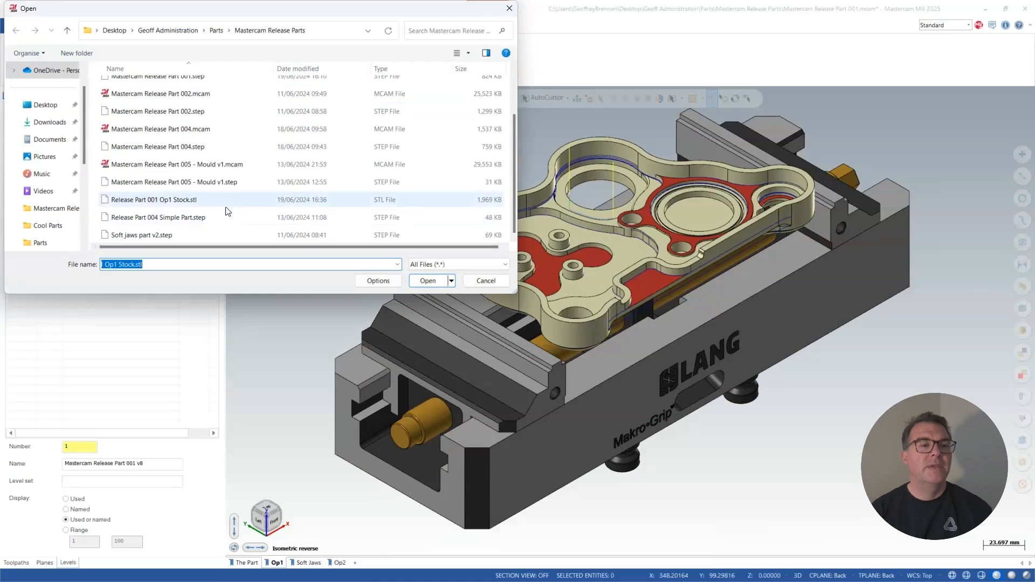
click(191, 198)
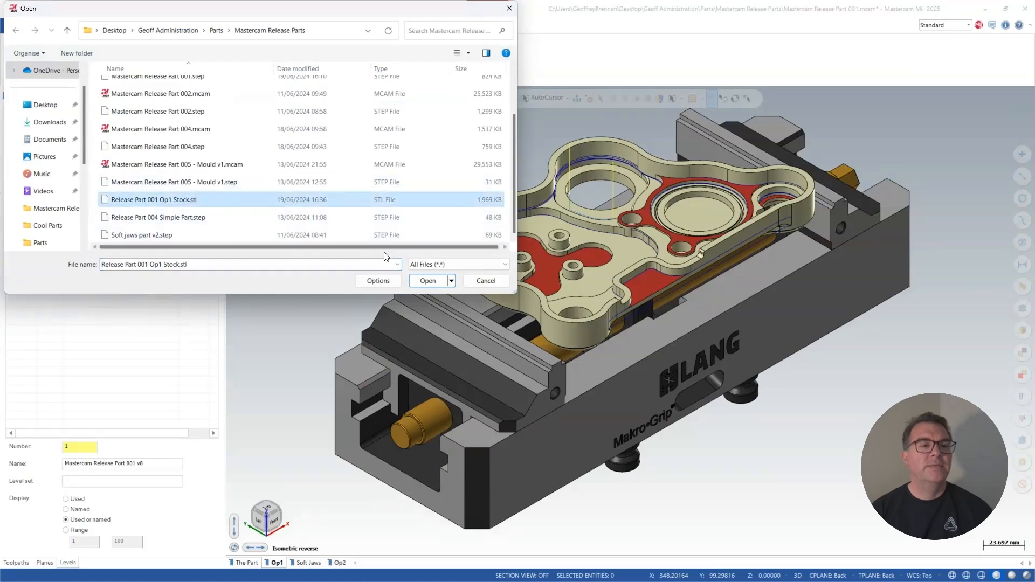
click(431, 278)
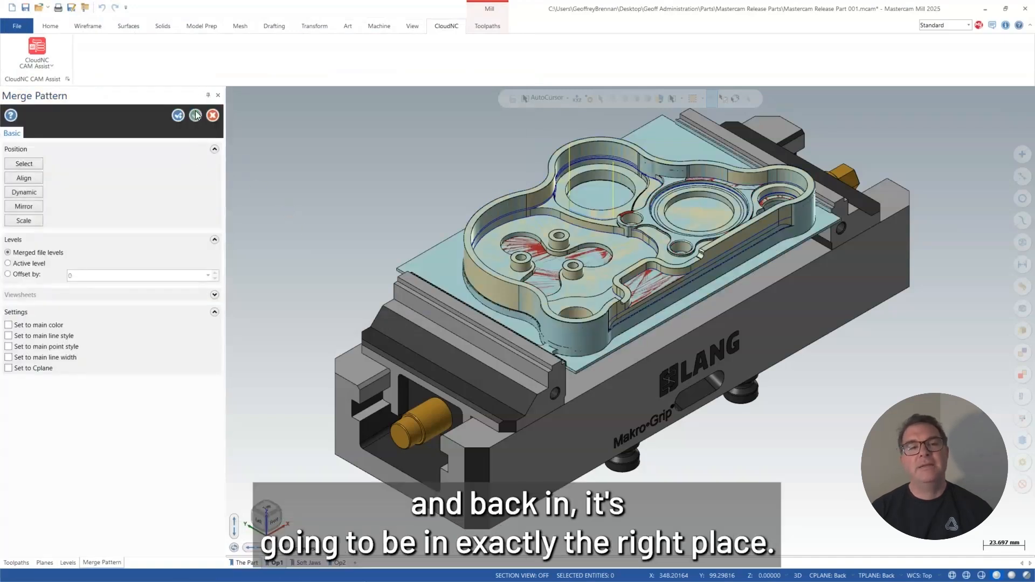
click(196, 115)
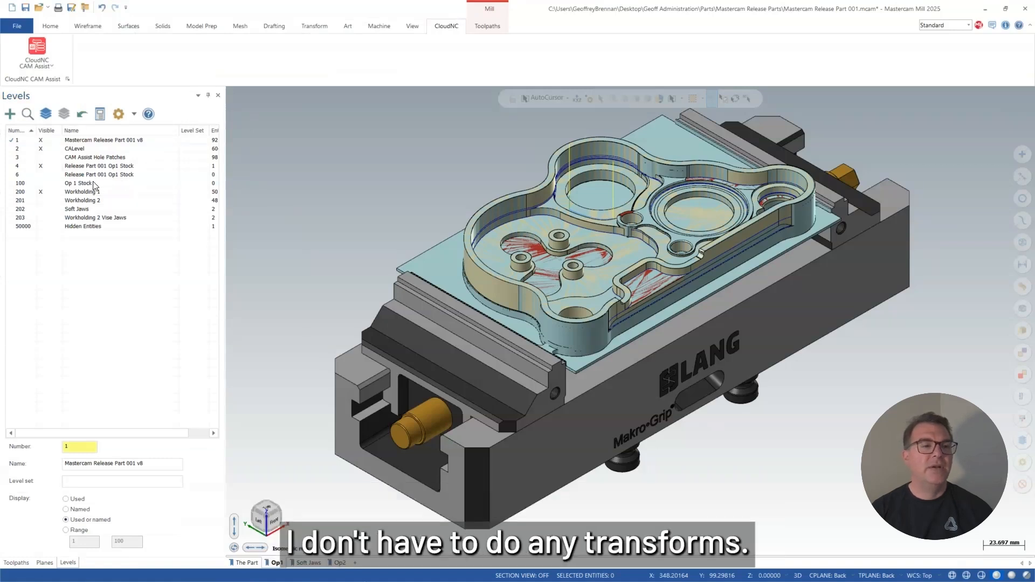
Hide the CALevel and Workholding 1 levels, toggling level visibility to identify the merged stock on level 4, and keep that level shown.
click(43, 142)
click(42, 148)
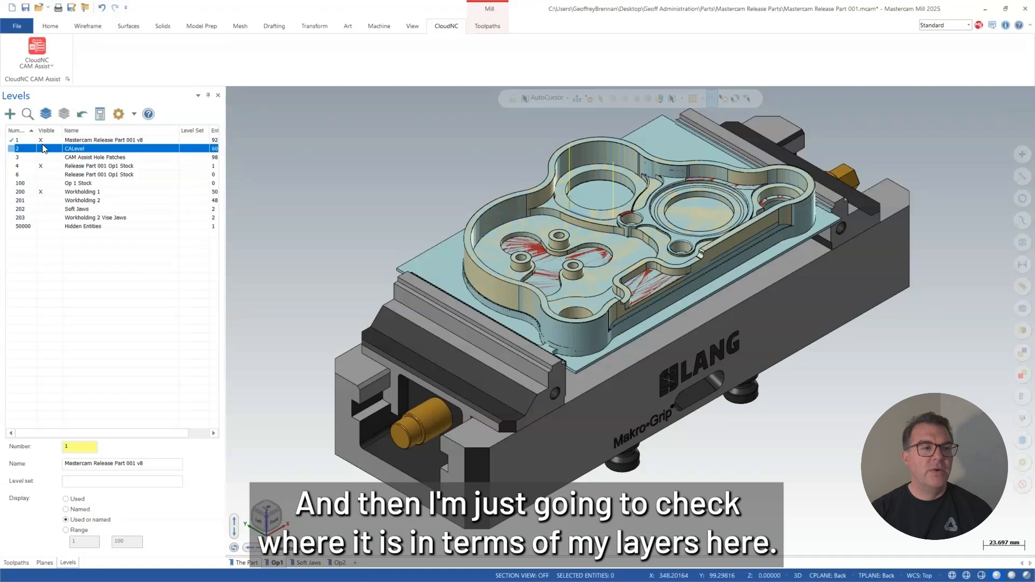
click(42, 166)
click(43, 191)
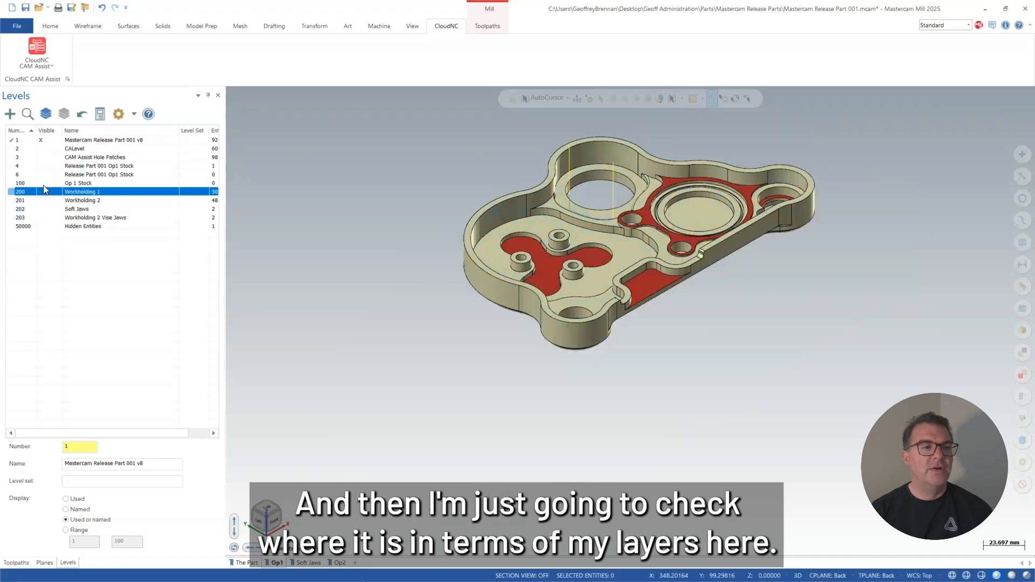
click(45, 142)
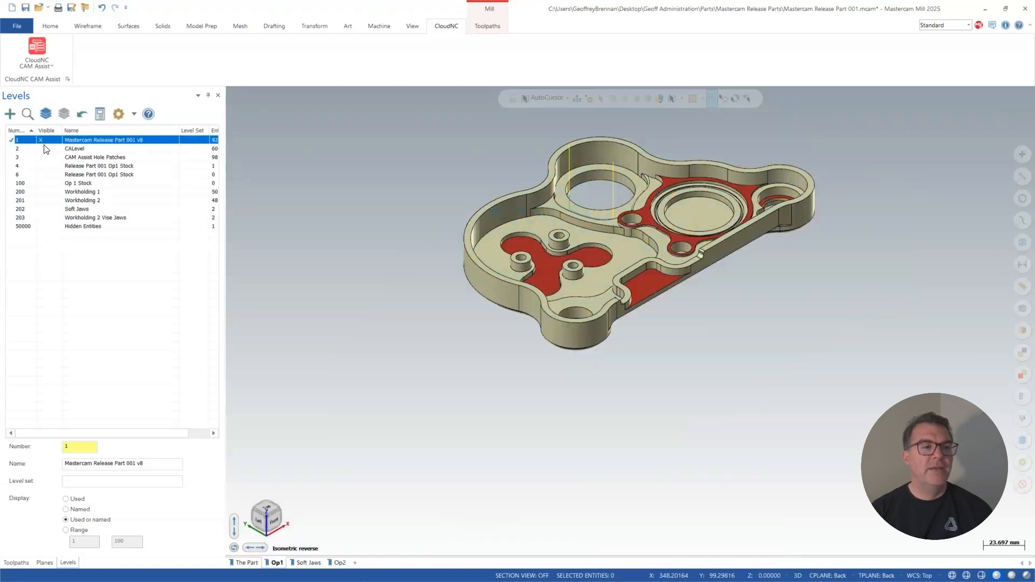
click(42, 149)
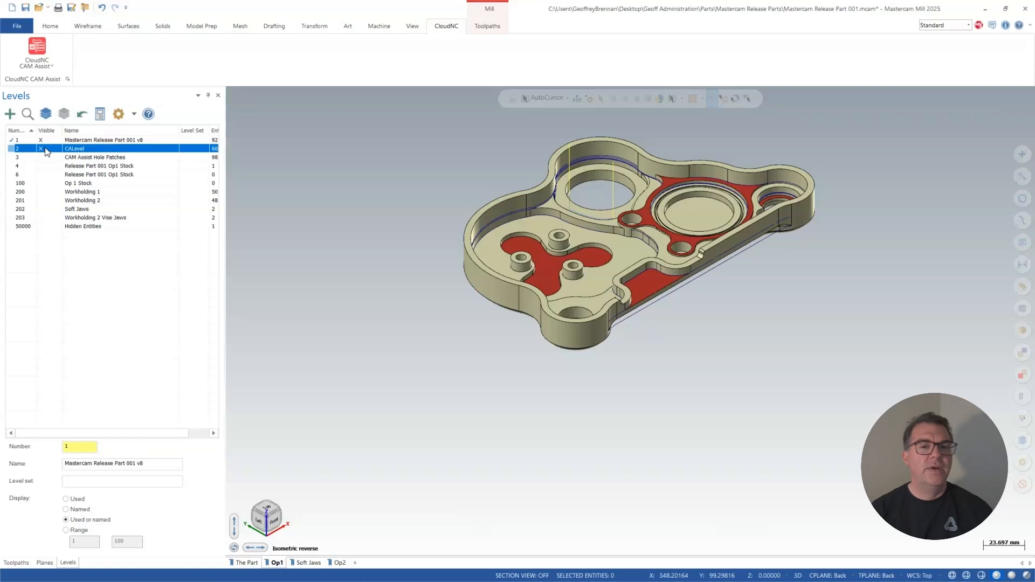
click(47, 150)
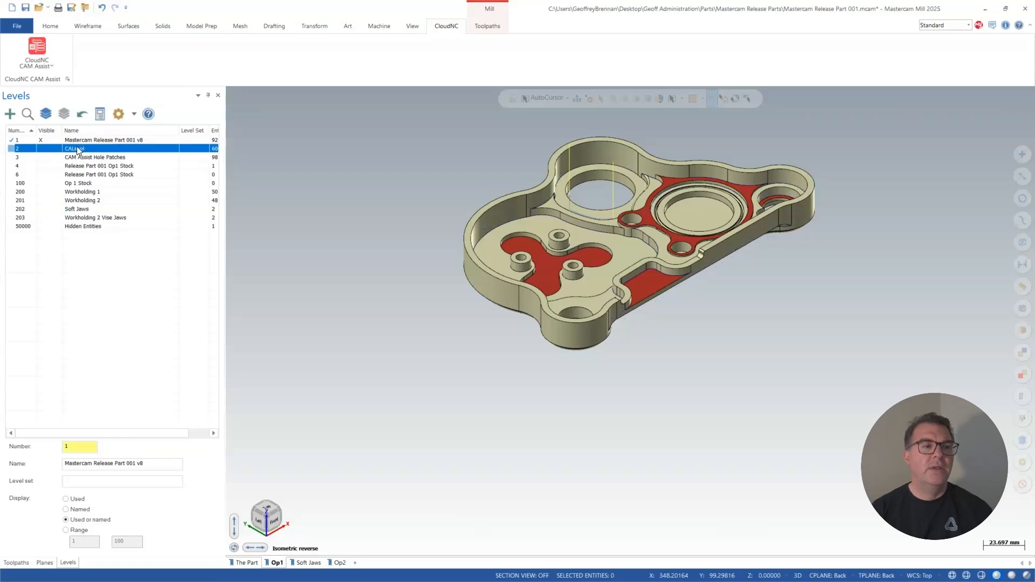
click(58, 169)
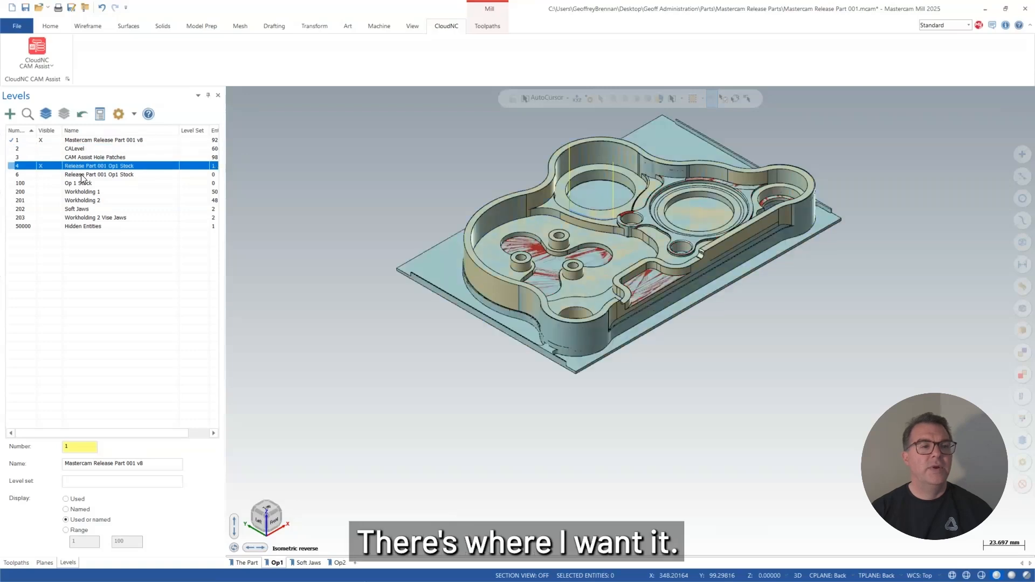
Clear all empty levels from the level list.
right_click(58, 177)
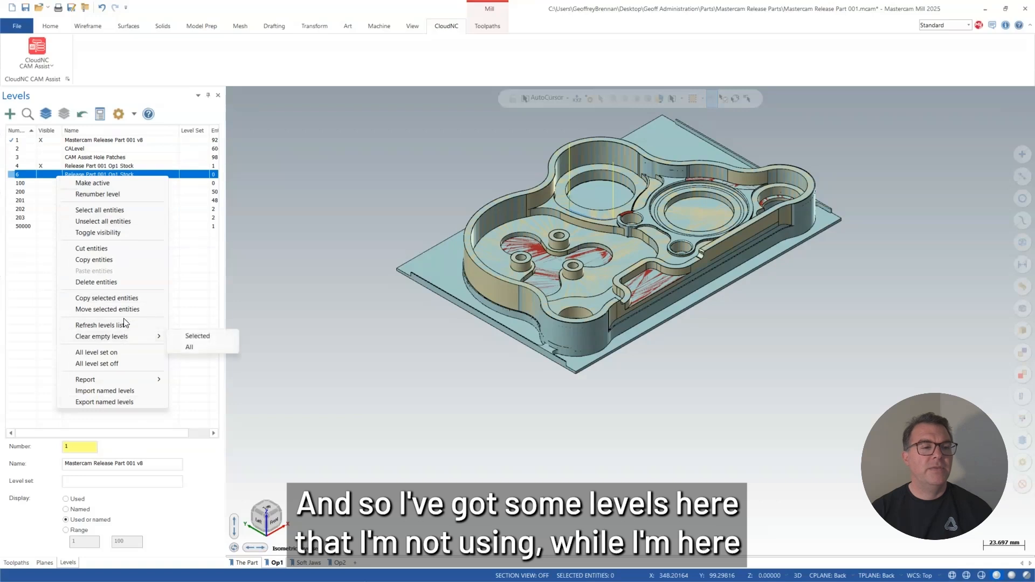
mouse_move(122, 338)
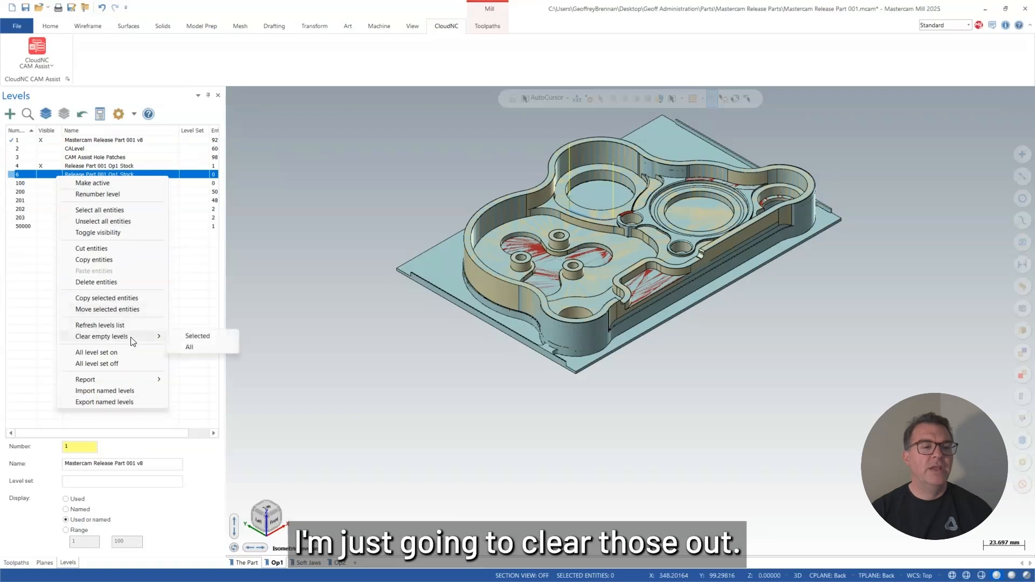
click(191, 350)
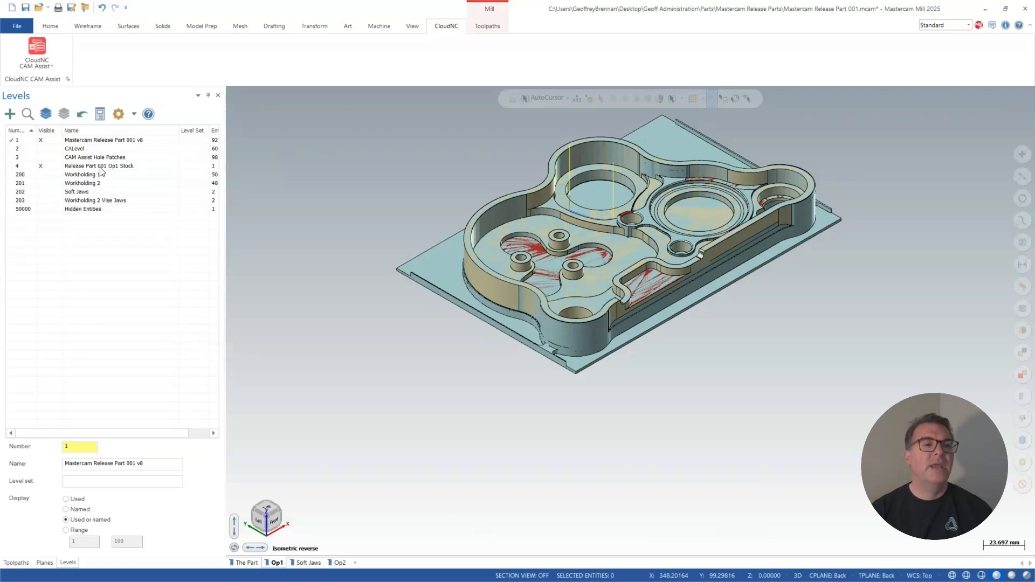
Make level 4, Release Part 001 Op1 Stock, active and hide level 1 to inspect the merged stock mesh by itself.
click(45, 141)
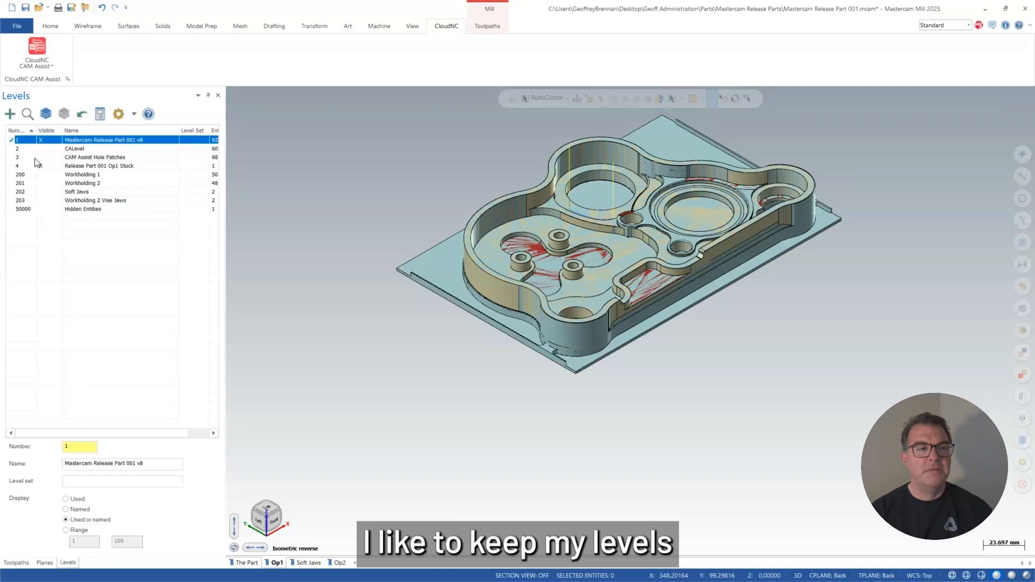
click(35, 166)
click(44, 142)
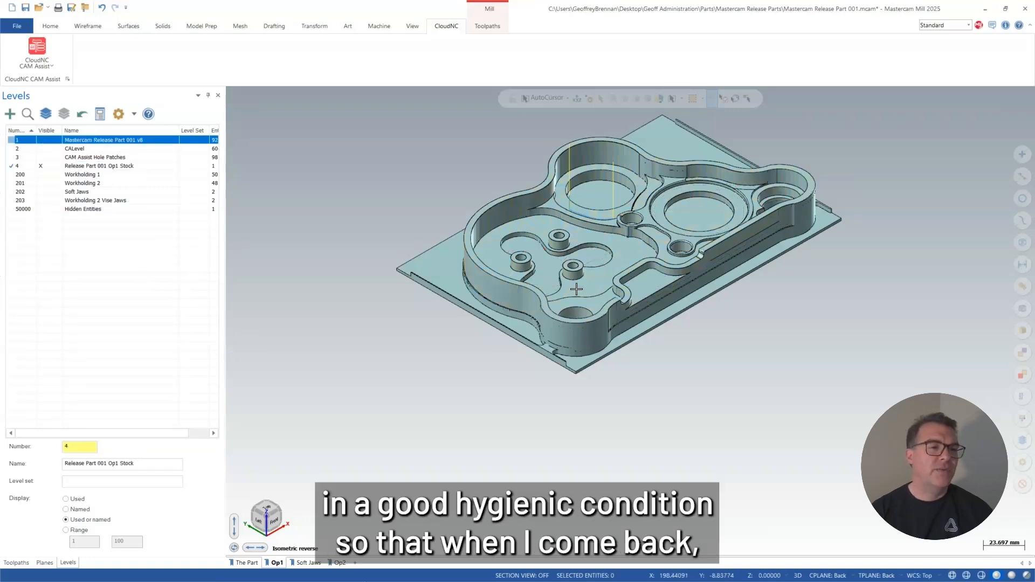
scroll(576, 289, up, 5)
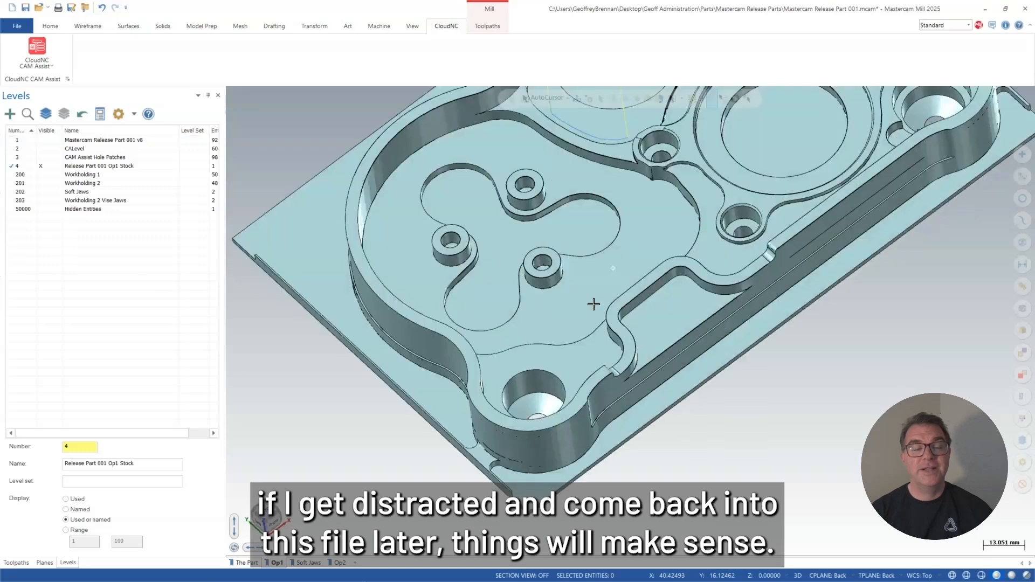
middle_drag(558, 266, 552, 291)
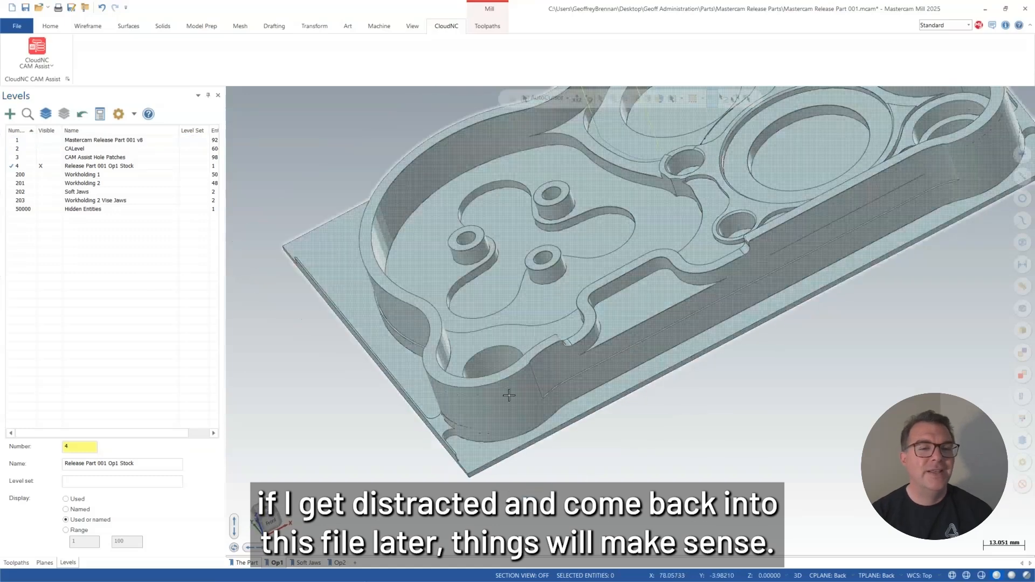
Switch to the Soft Jaws viewsheet and show the Release Part 001 Op1 Stock level in the jaws.
click(308, 563)
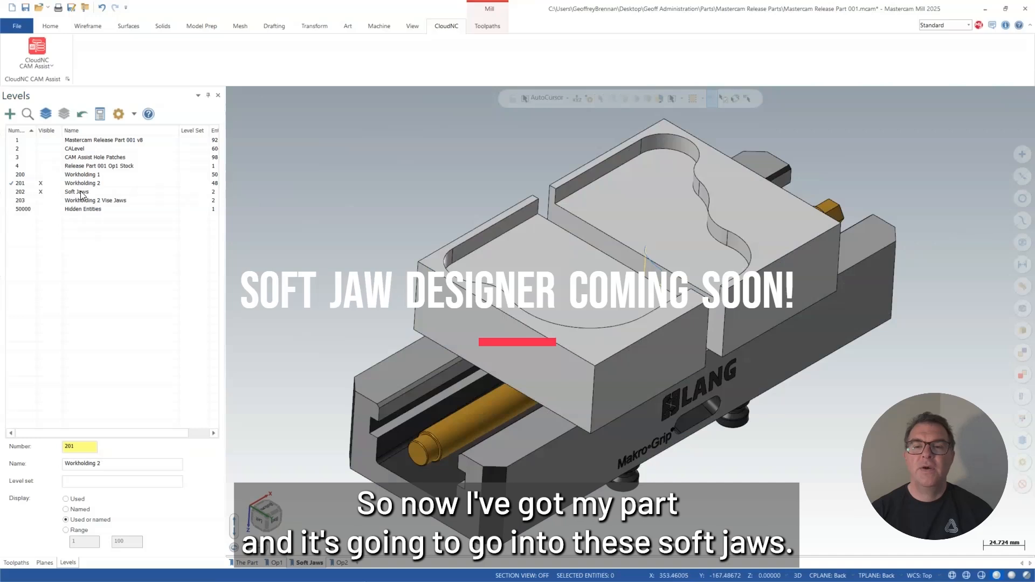
click(44, 166)
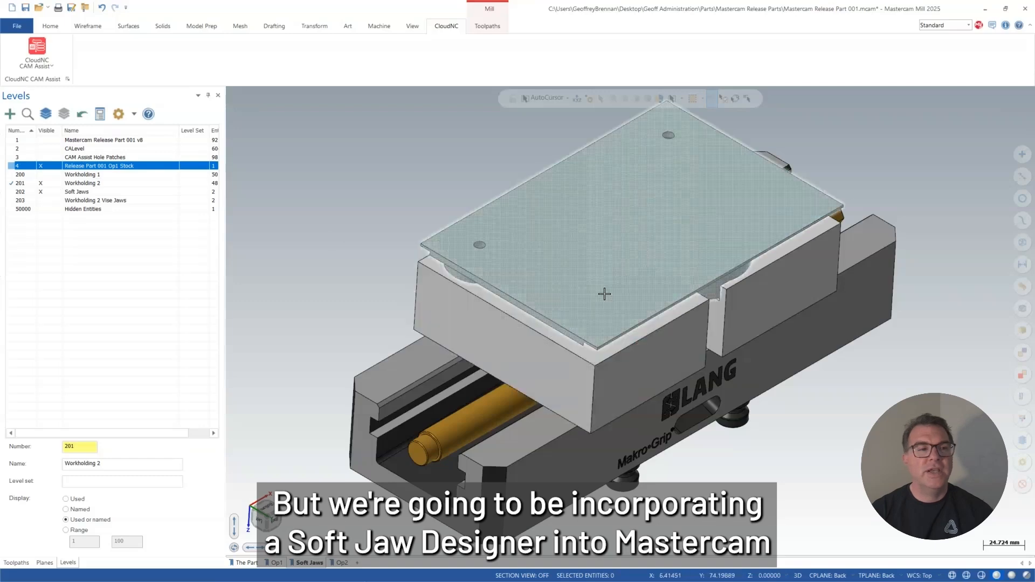
Inspect the Op1 stock and the Mastercam Release Part 001 v8 level in the soft jaws, view the Op2 viewsheet, and return to Soft Jaws.
scroll(581, 336, up, 3)
middle_drag(581, 337, 550, 321)
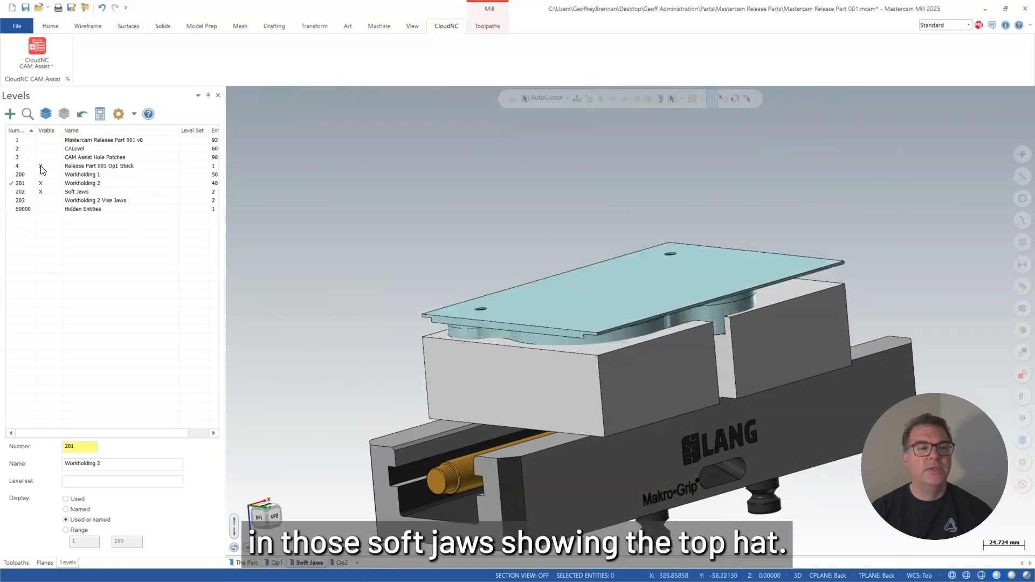
click(40, 166)
click(41, 140)
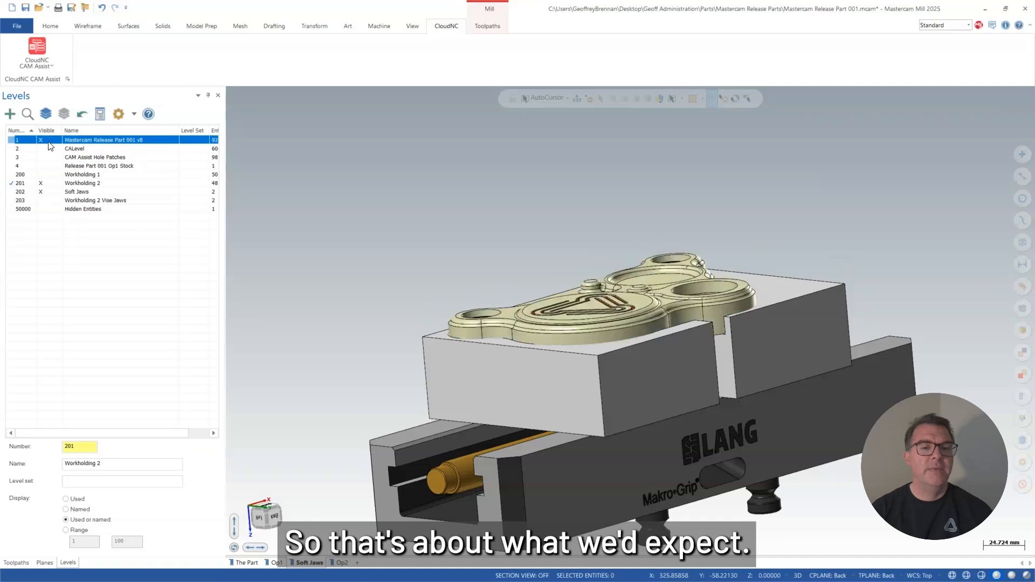
middle_drag(569, 328, 669, 441)
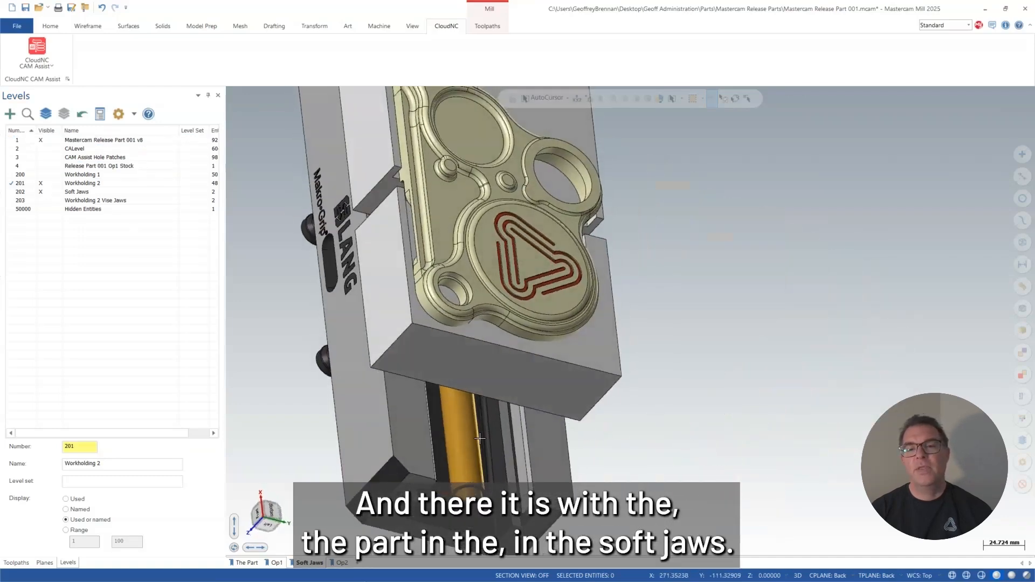
click(338, 564)
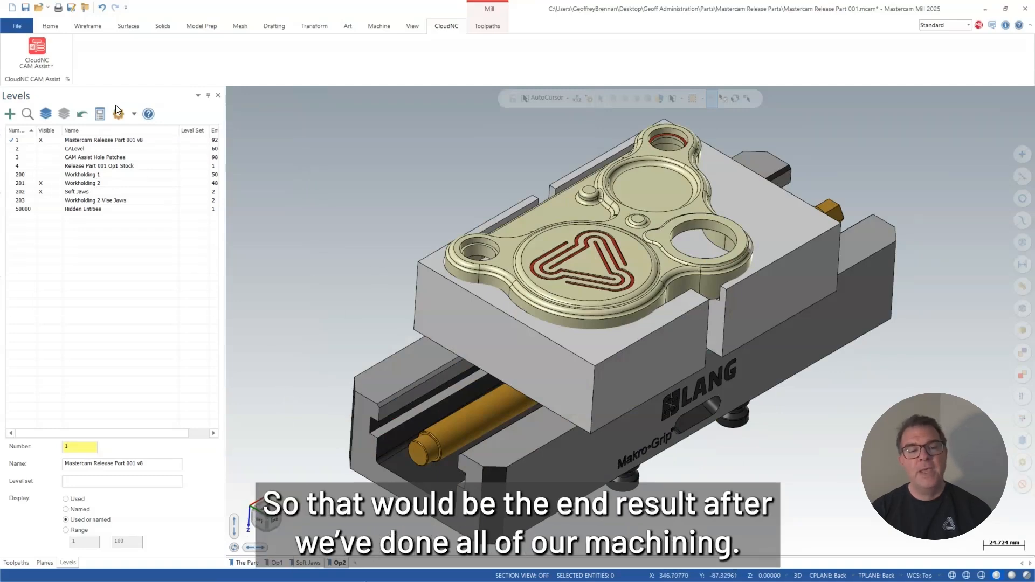
click(308, 563)
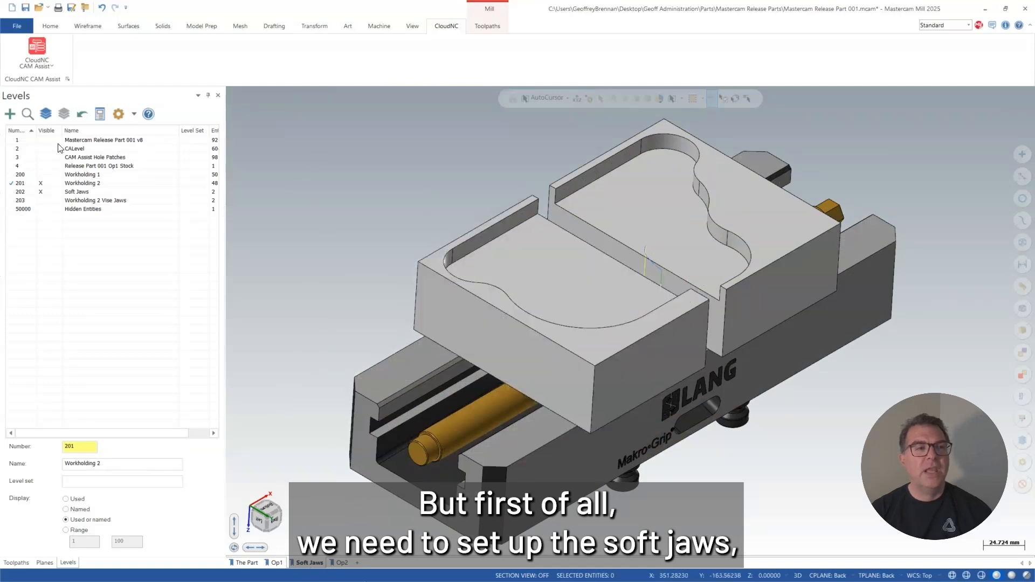
Rename the existing toolpath machine group to Op1 in its machine group setup.
click(16, 562)
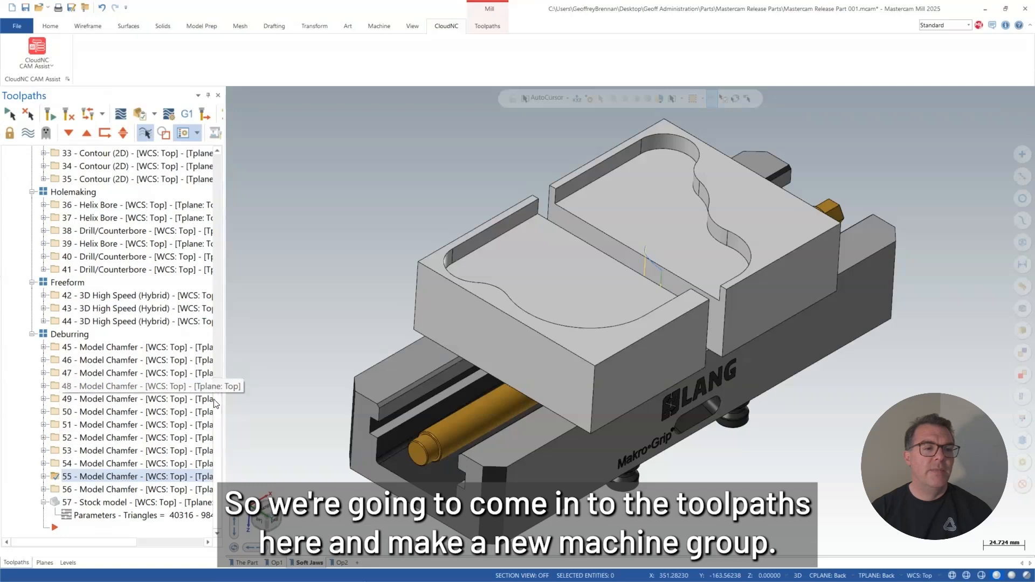
drag(214, 402, 233, 170)
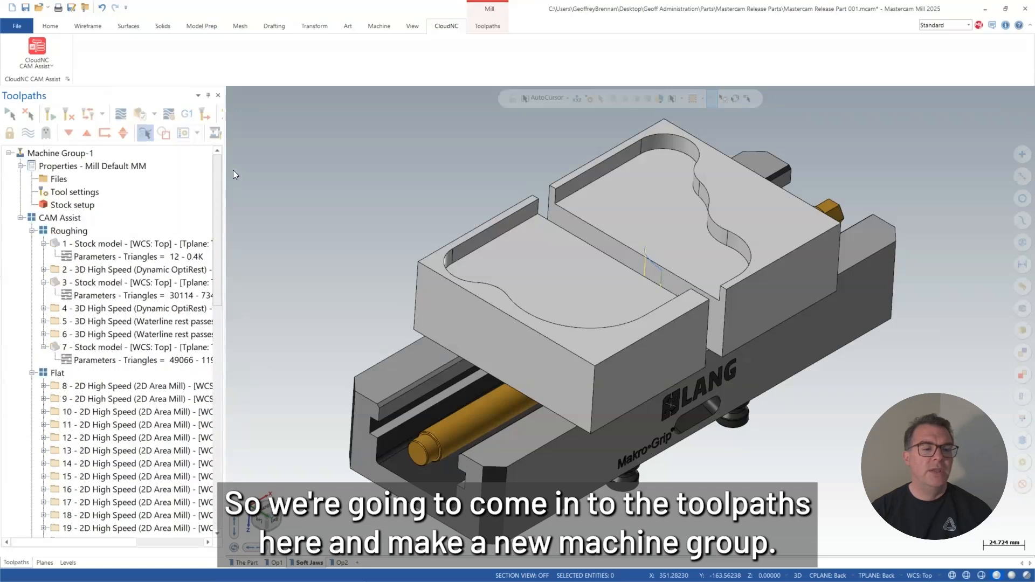
click(9, 154)
right_click(61, 174)
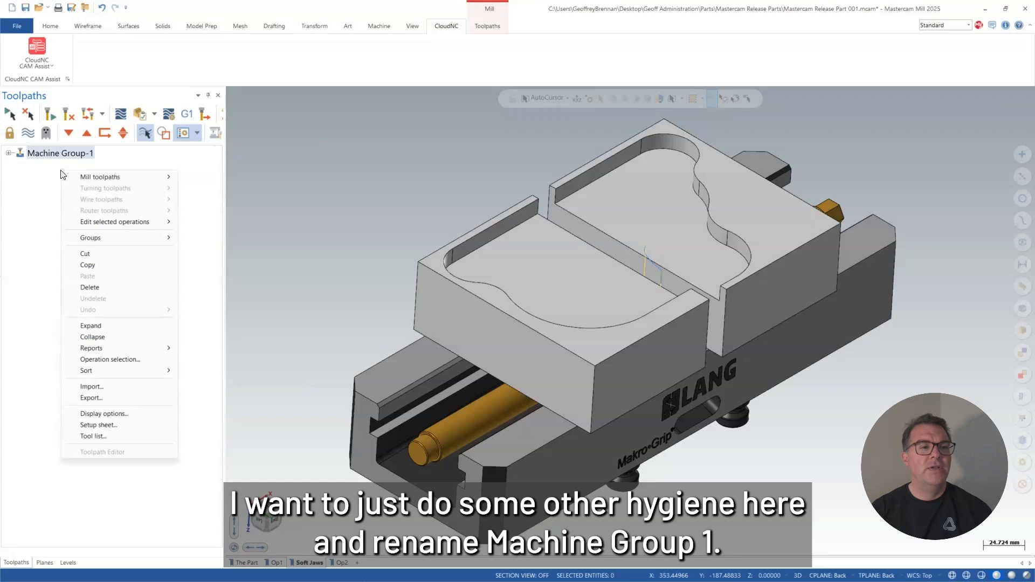
right_click(61, 156)
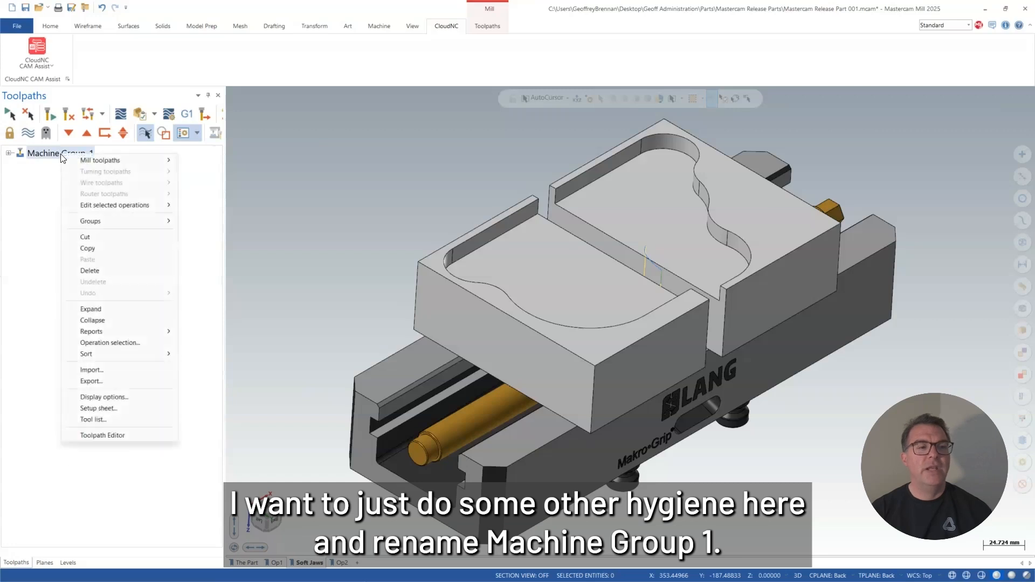
click(9, 153)
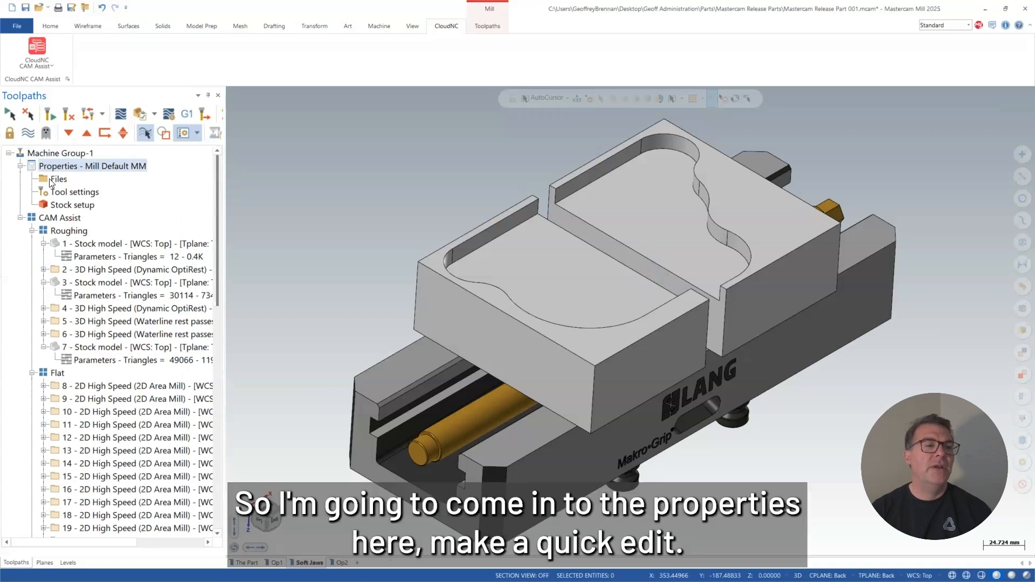
click(53, 179)
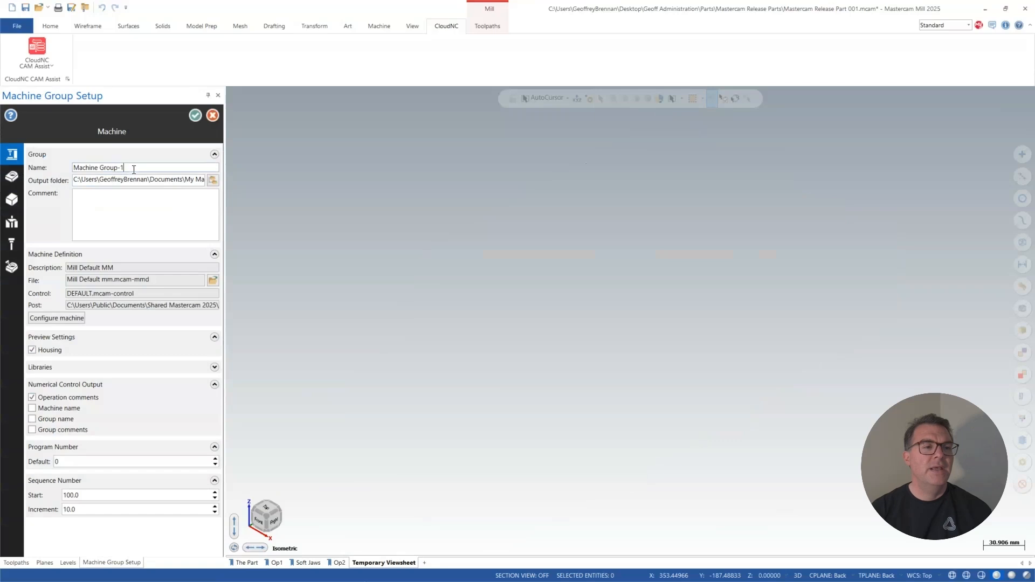
drag(133, 170, 46, 172)
text(Op1)
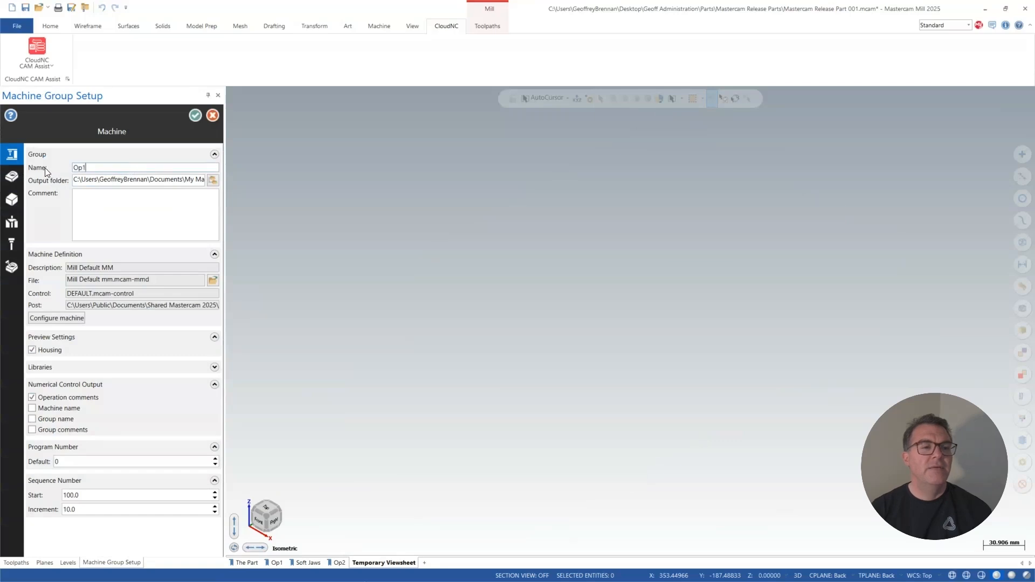
click(195, 114)
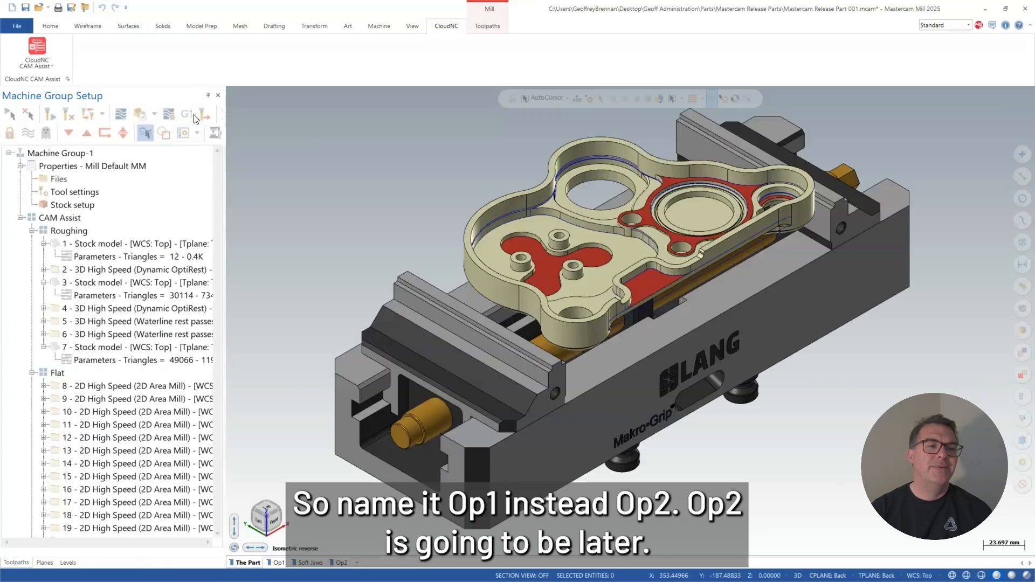
Collapse the Op1 machine group and create a new Mill machine group.
scroll(60, 179, up, 5)
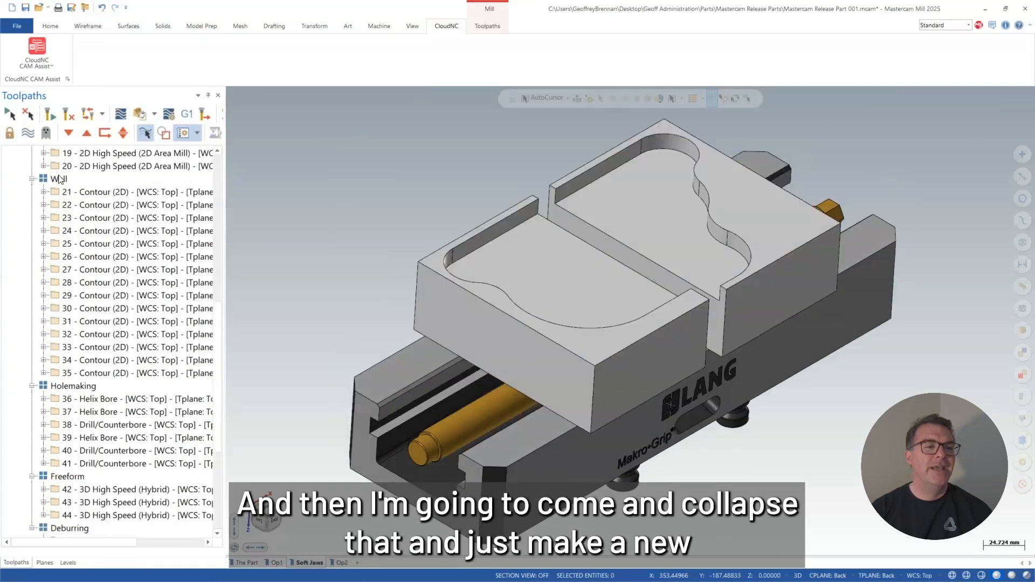
scroll(59, 179, up, 10)
click(8, 154)
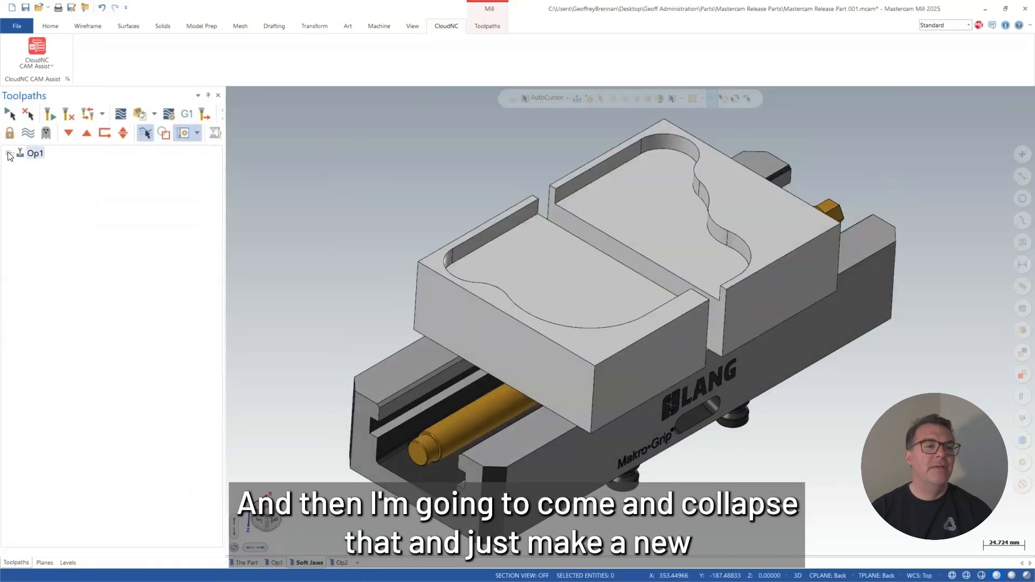
right_click(59, 155)
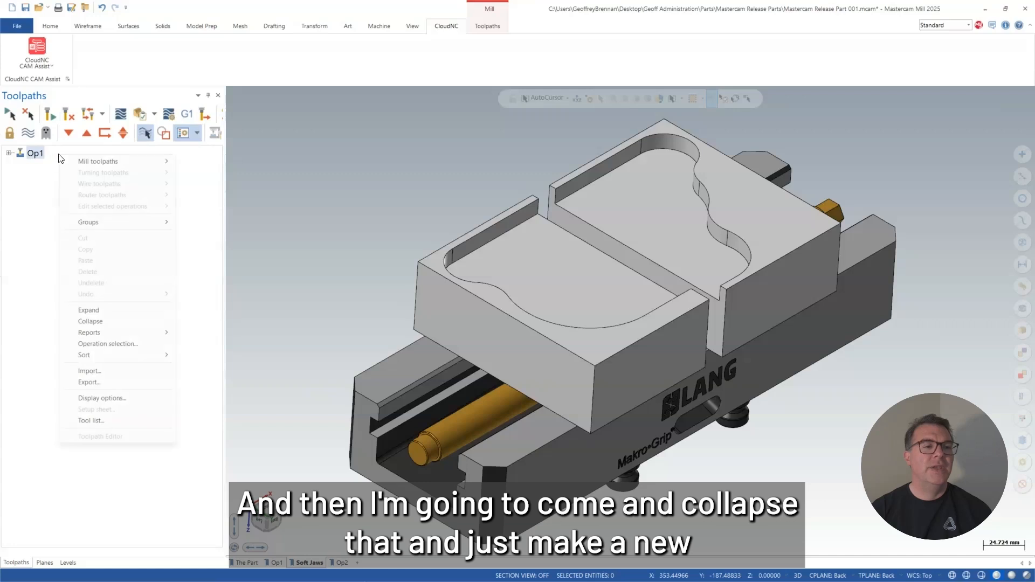
mouse_move(103, 223)
mouse_move(210, 221)
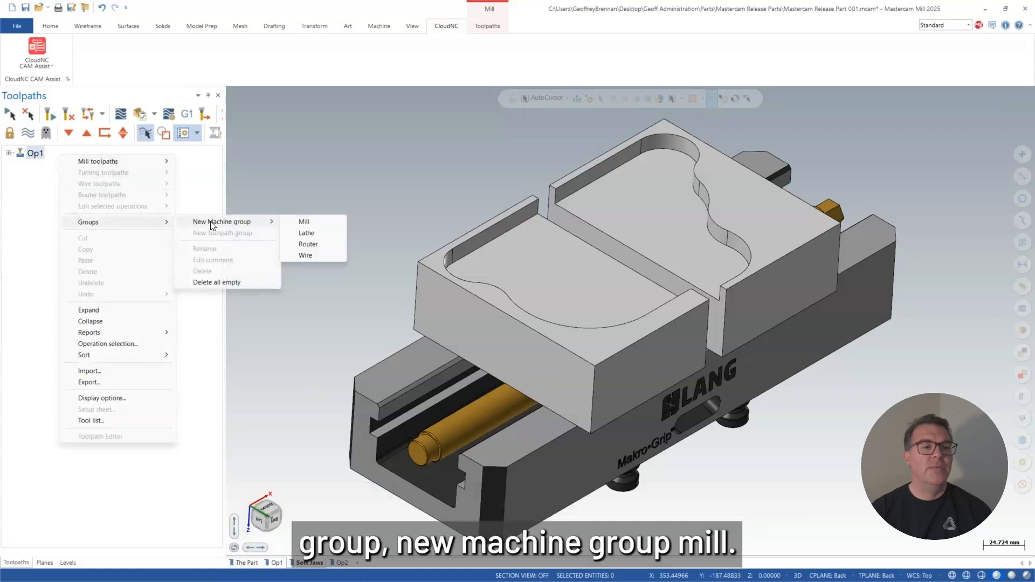
click(303, 221)
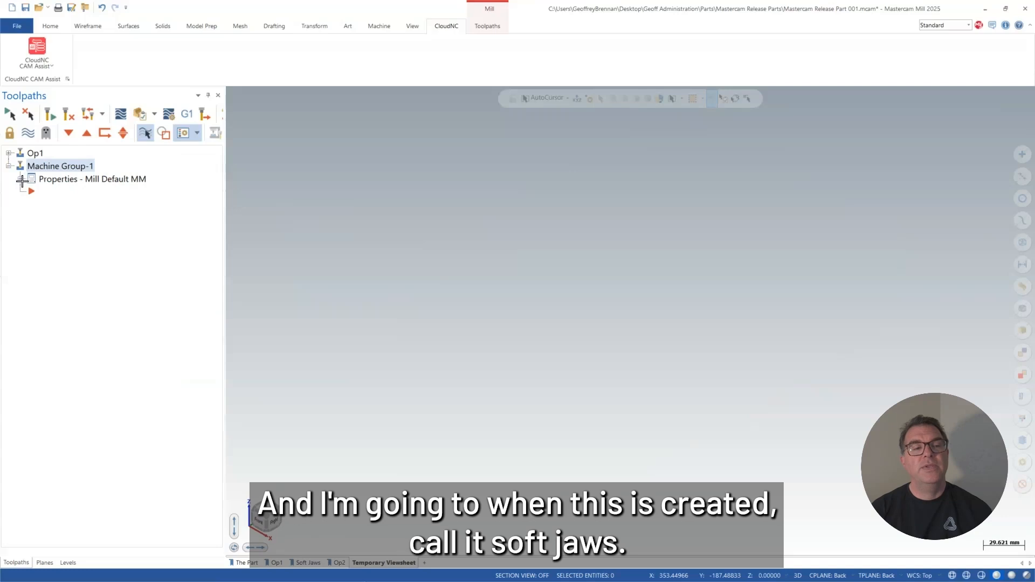
Name the new machine group Soft Jaws in its machine group setup.
click(22, 181)
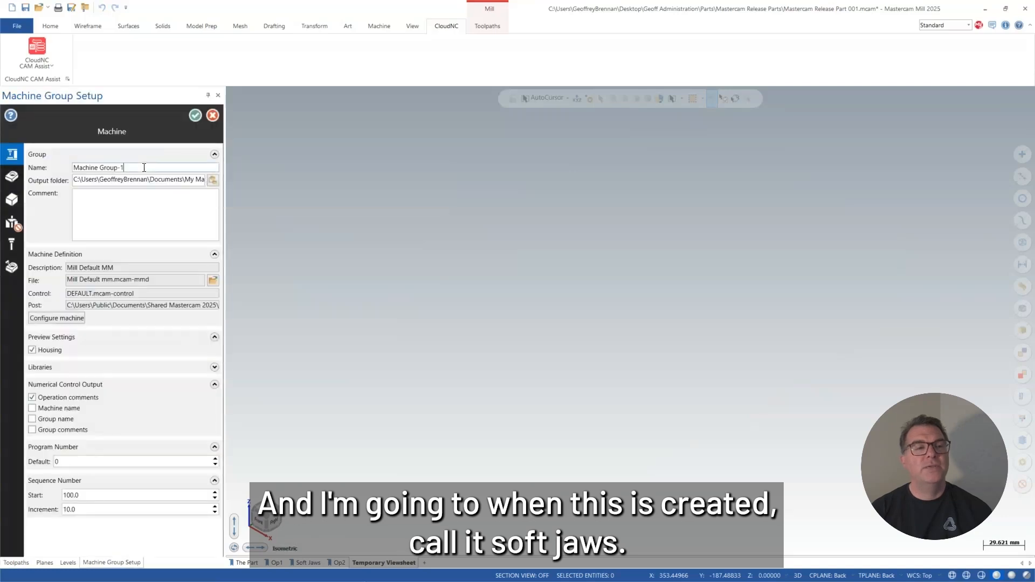
drag(144, 167, 22, 166)
text(Soft)
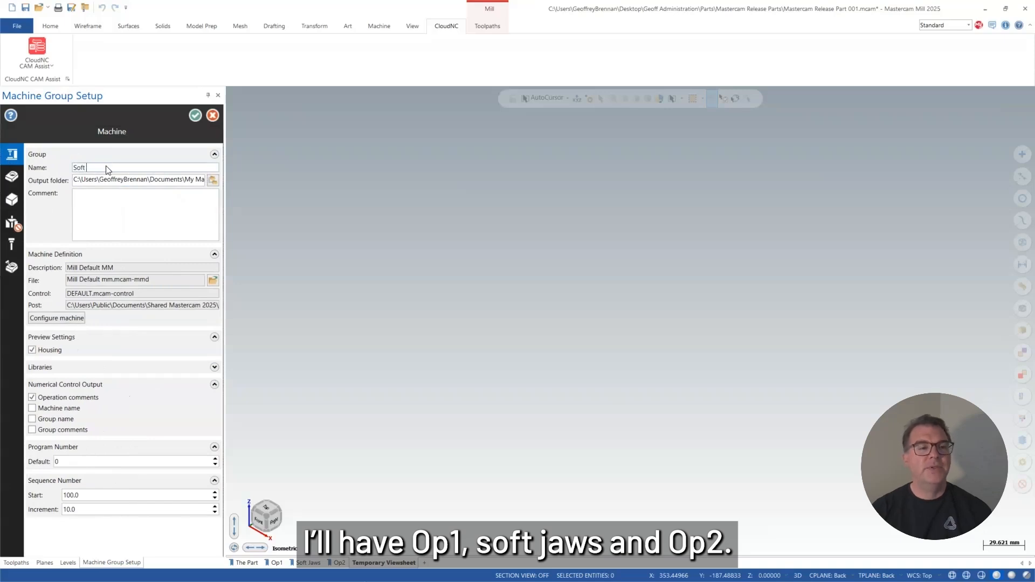
text( Jaws)
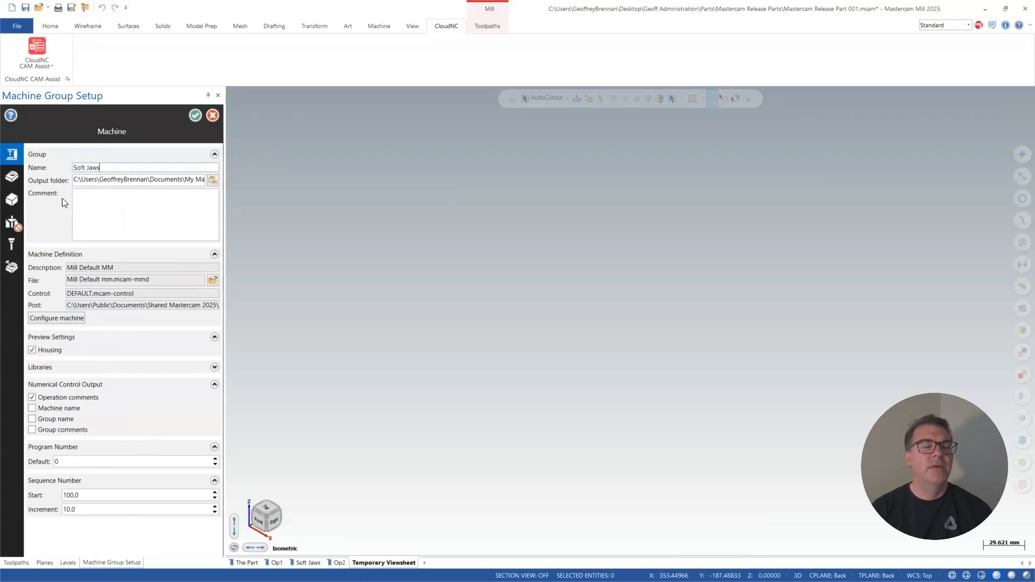
Assign both soft jaw solids as the master model of the Soft Jaws machine group.
click(12, 176)
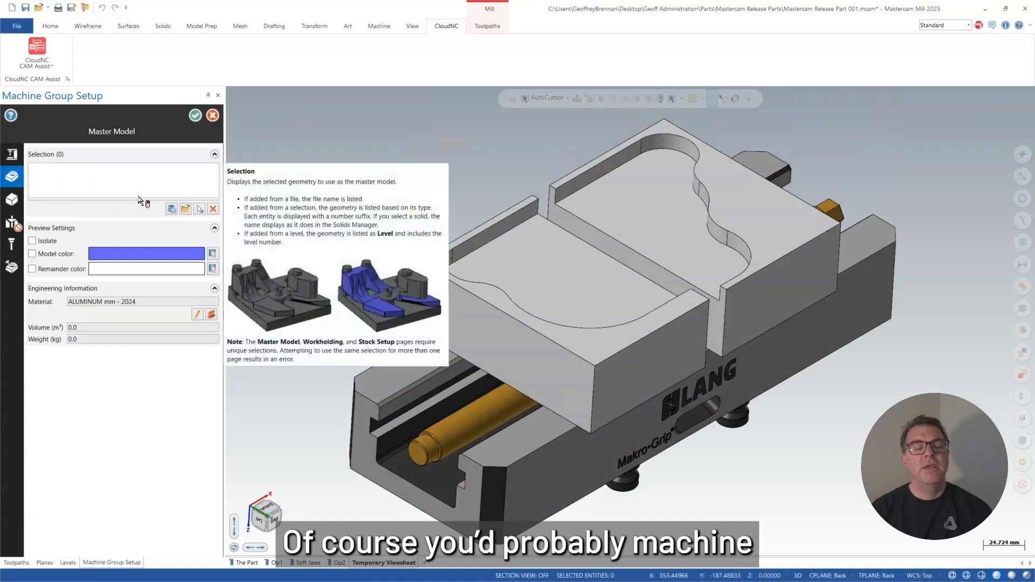
click(199, 209)
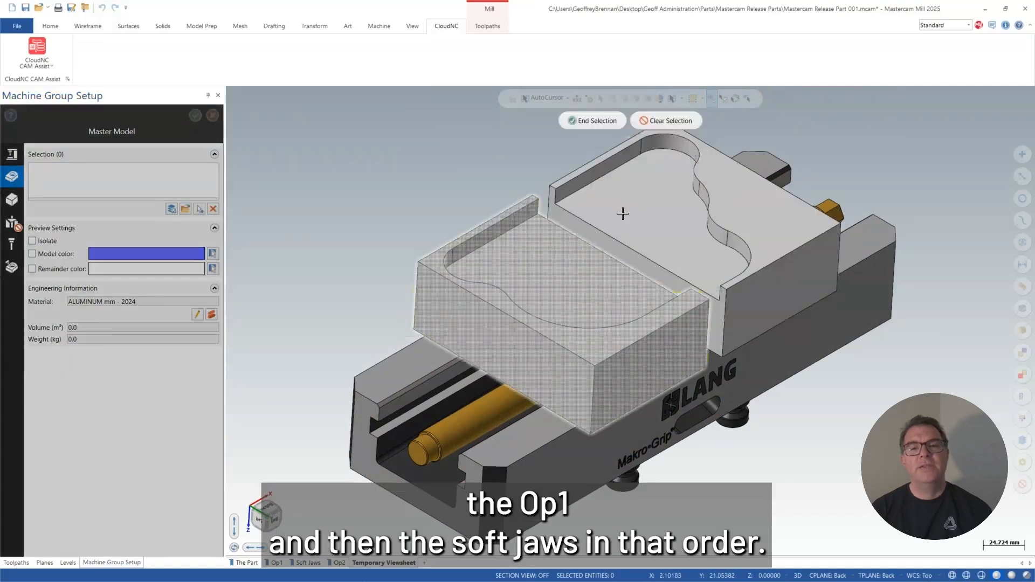
click(623, 214)
click(600, 118)
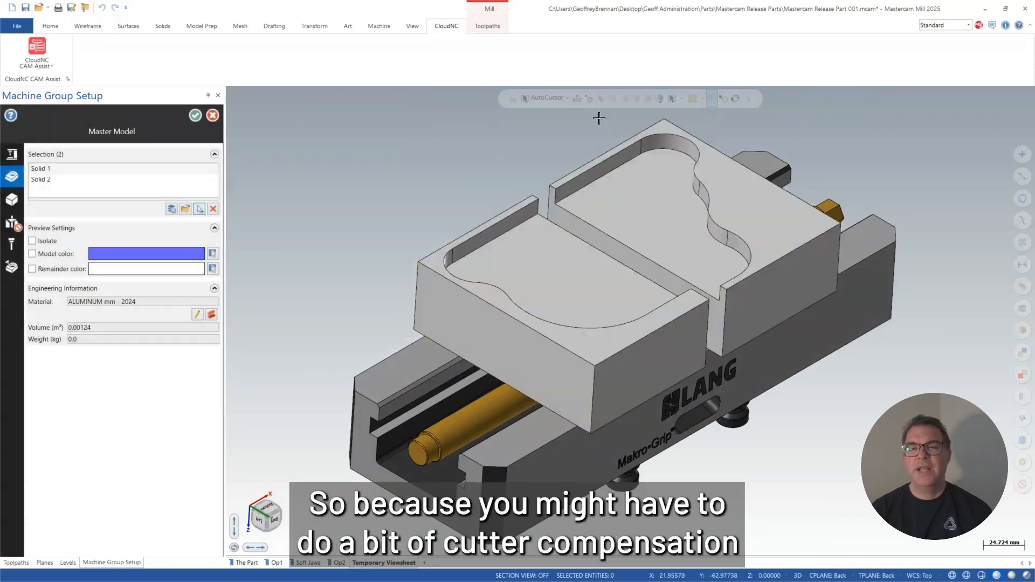
Define the stock as a rectangular bounding box around both soft jaw bodies and accept the machine group setup.
click(9, 201)
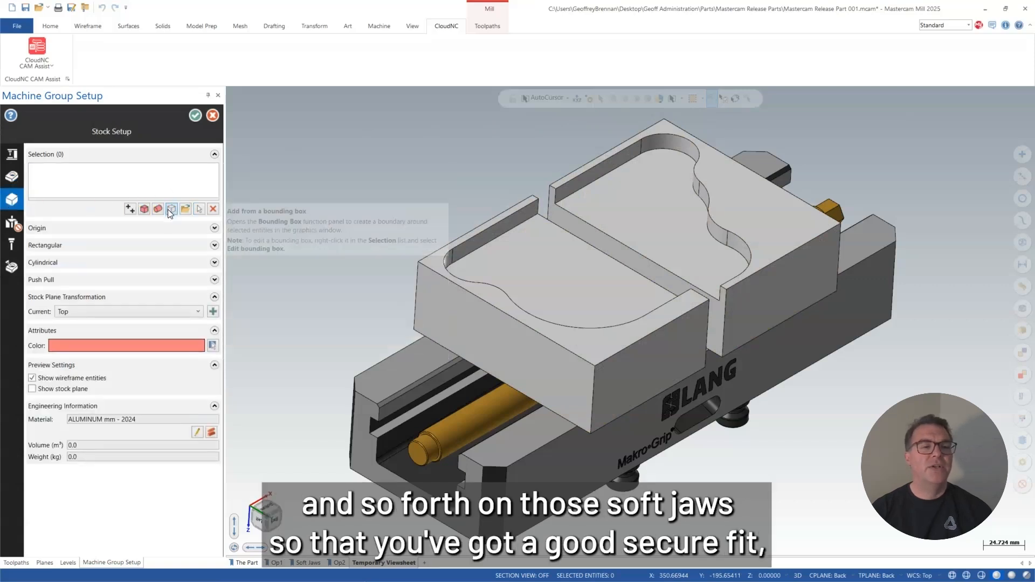
click(170, 209)
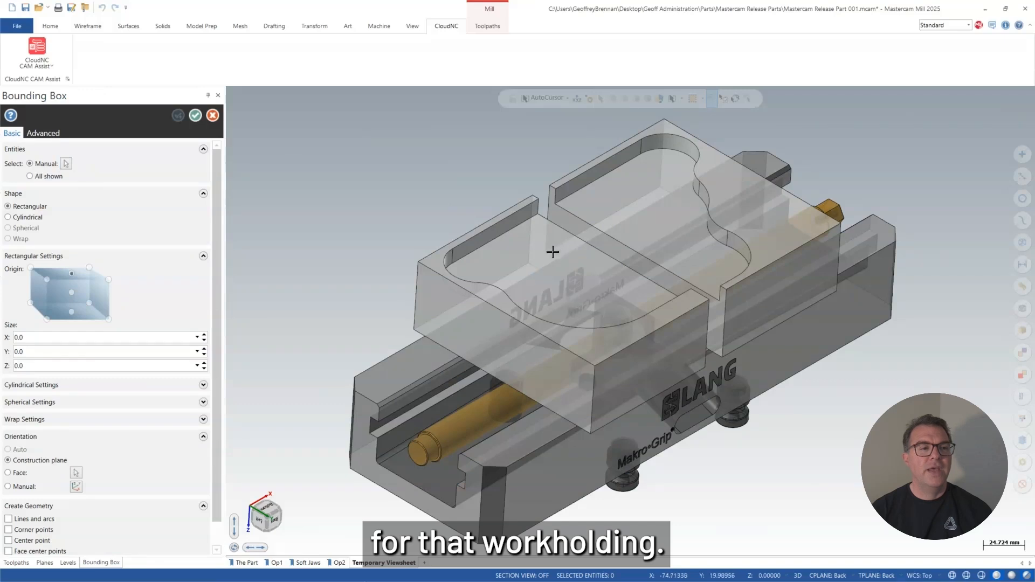
click(66, 164)
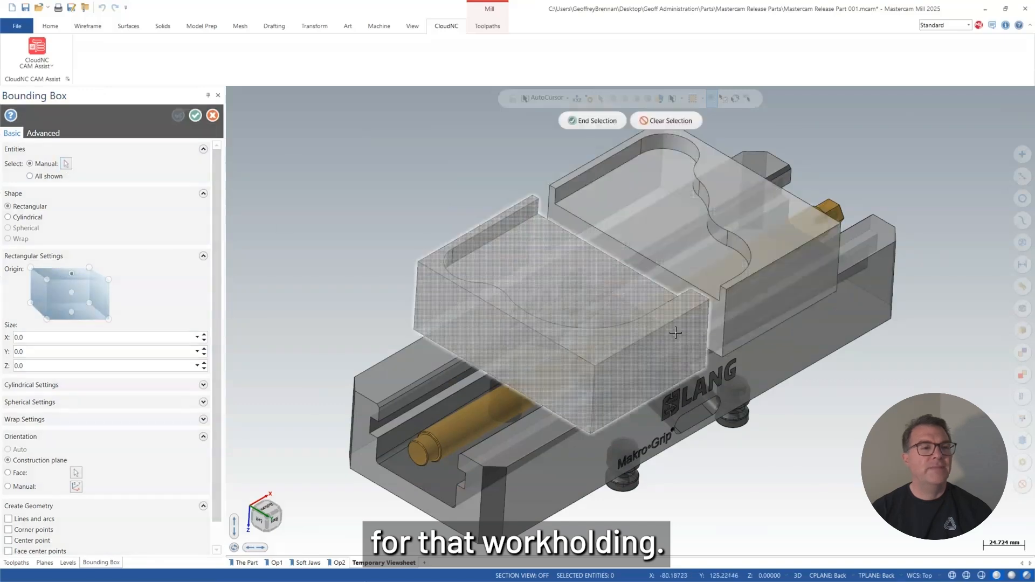
click(599, 297)
click(681, 229)
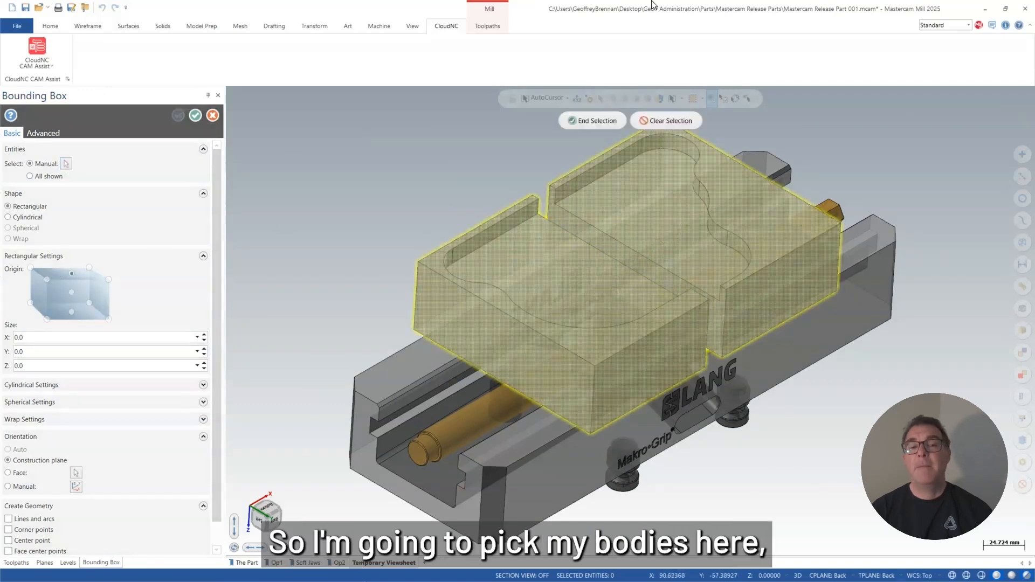
click(593, 121)
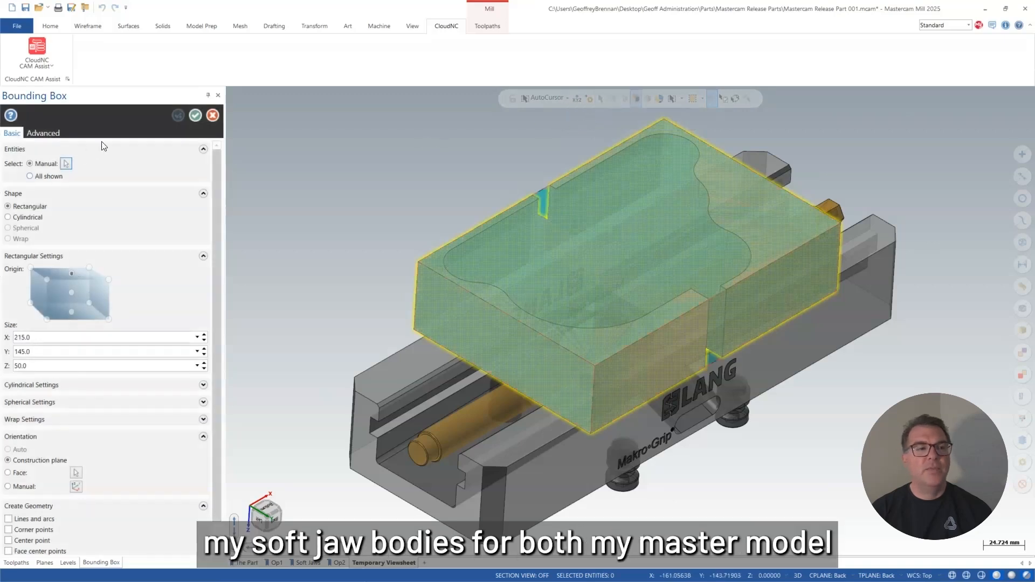
click(194, 117)
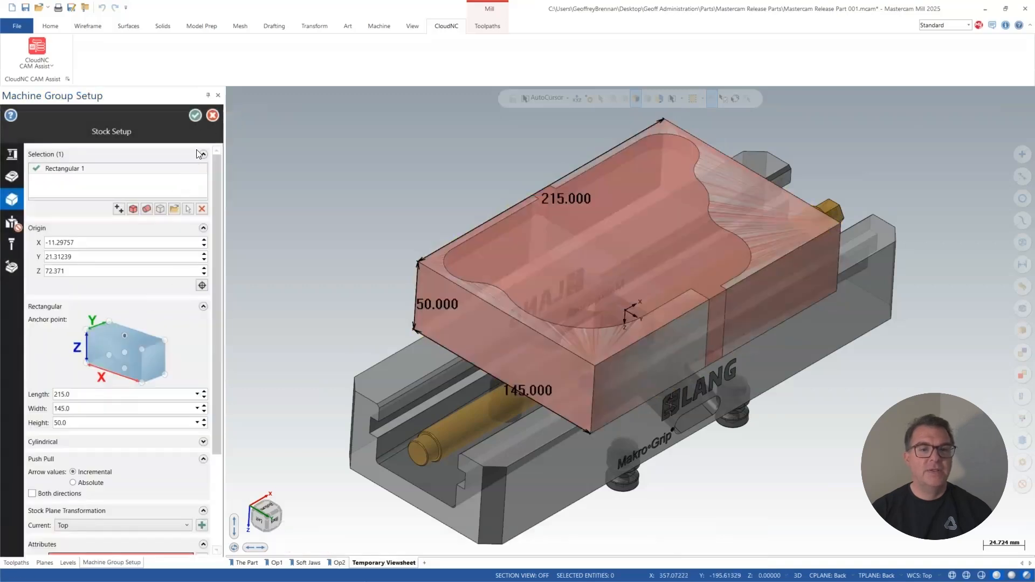
click(198, 116)
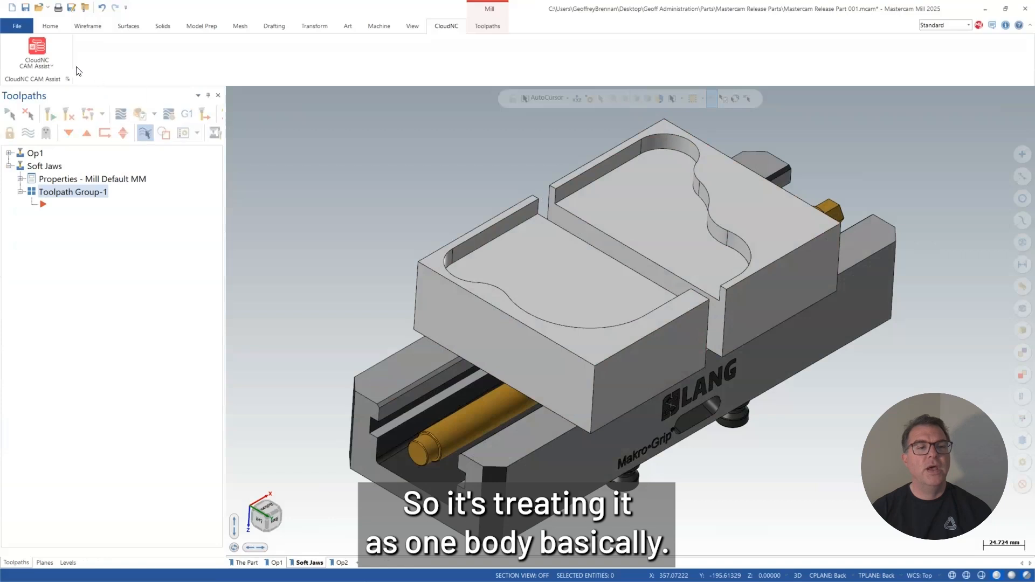
Start CloudNC CAM Assist and exclude the Op1 setup, leaving only Soft Jaws selected for programming.
click(36, 46)
click(33, 85)
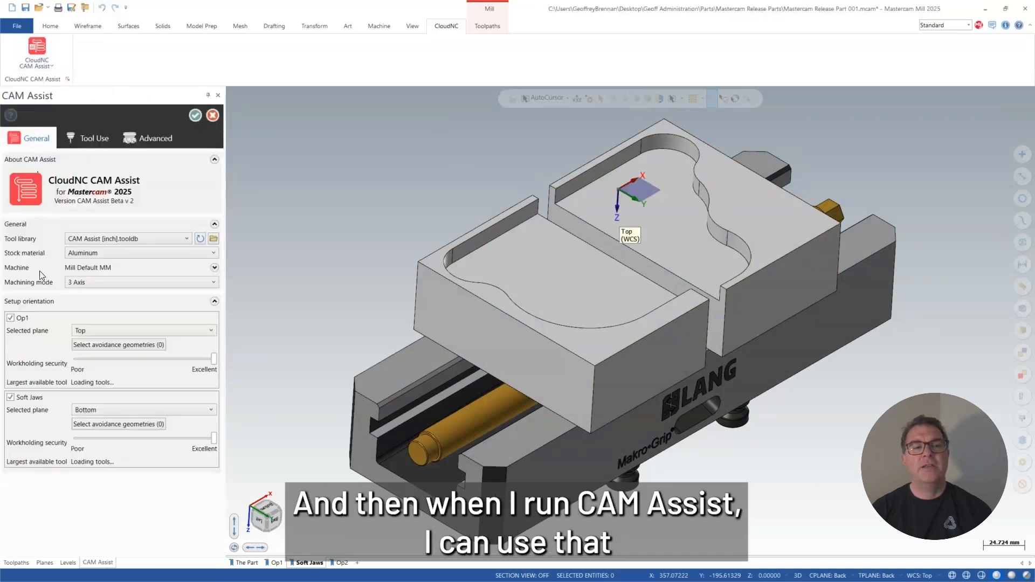
click(10, 318)
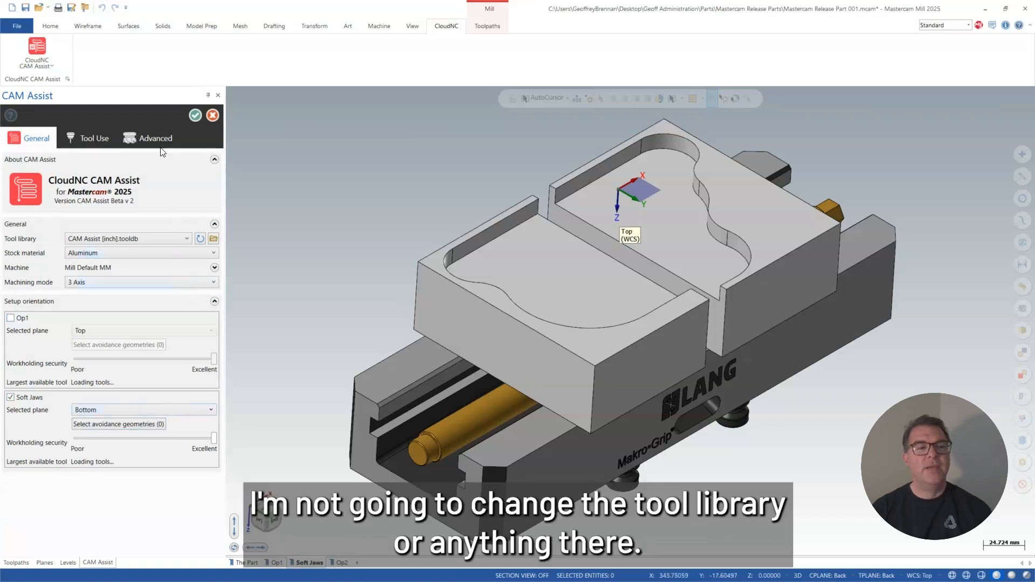
Exclude face milling, hole making and deburring from the toolpath types and generate the Soft Jaws program.
click(141, 136)
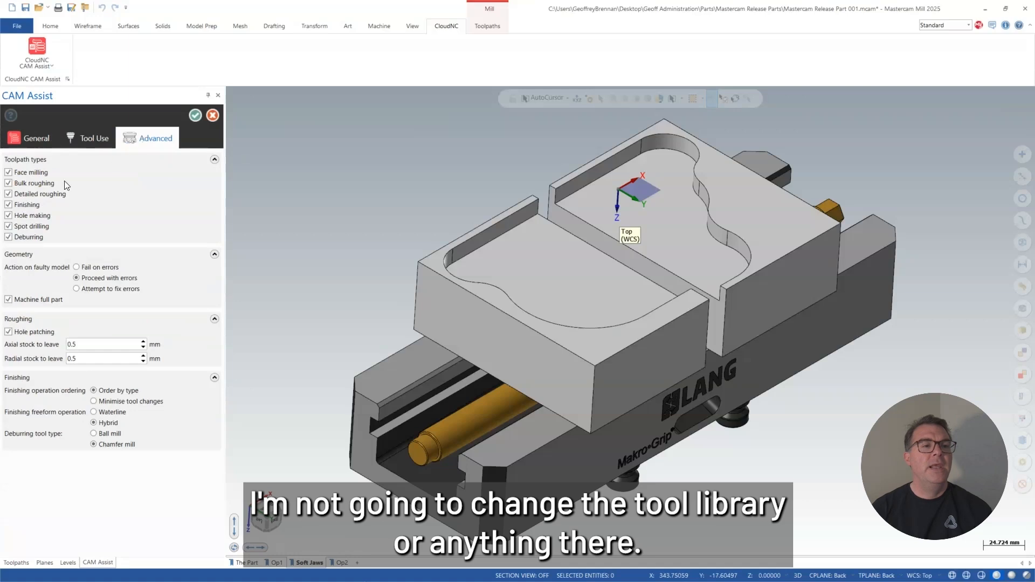
click(8, 173)
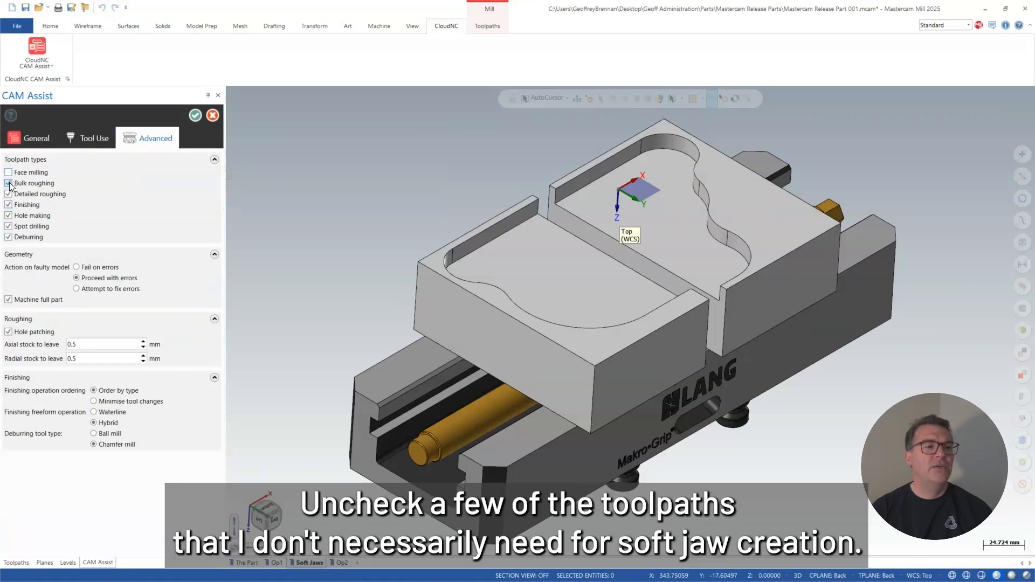
click(8, 215)
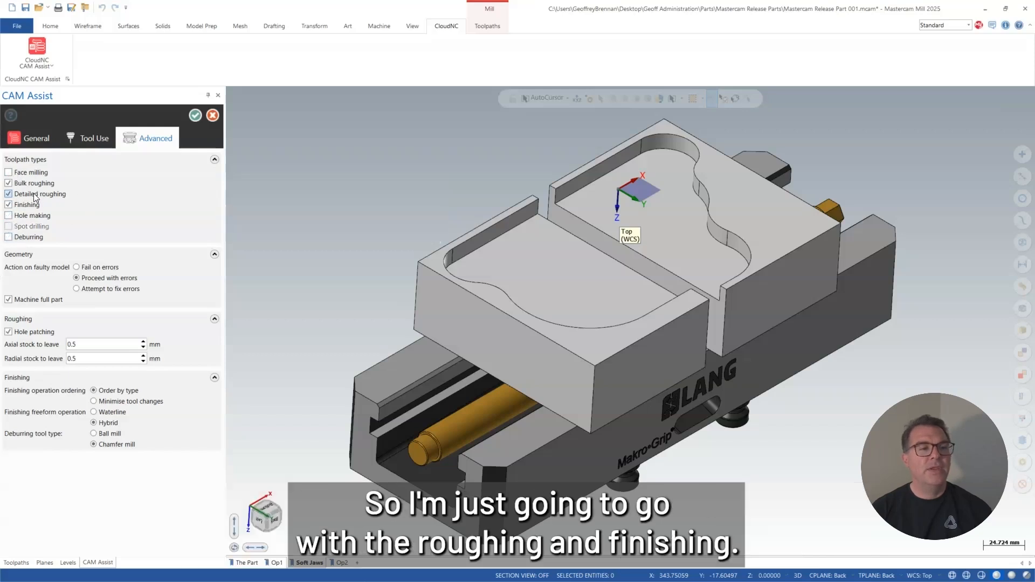
click(195, 114)
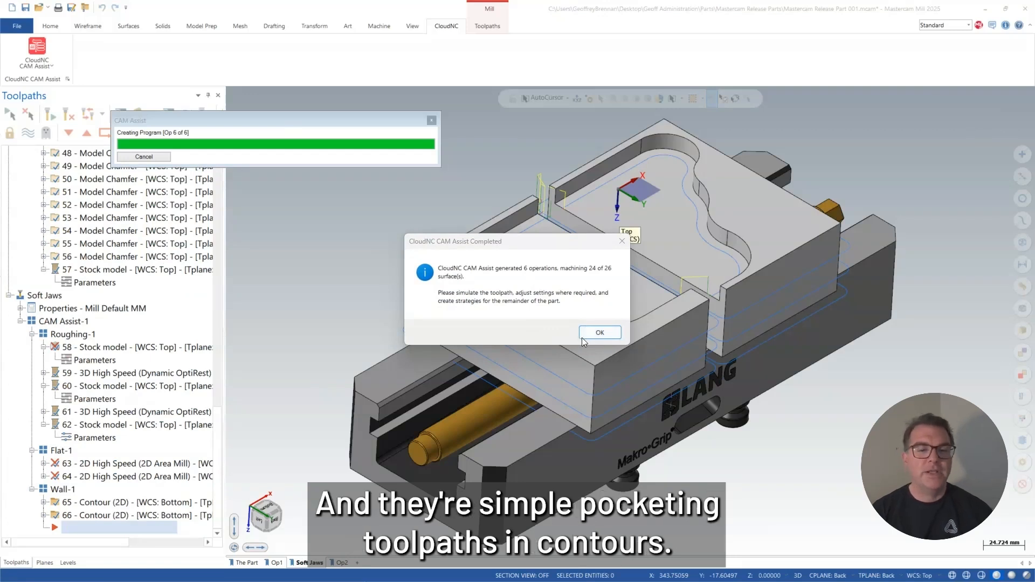
click(598, 332)
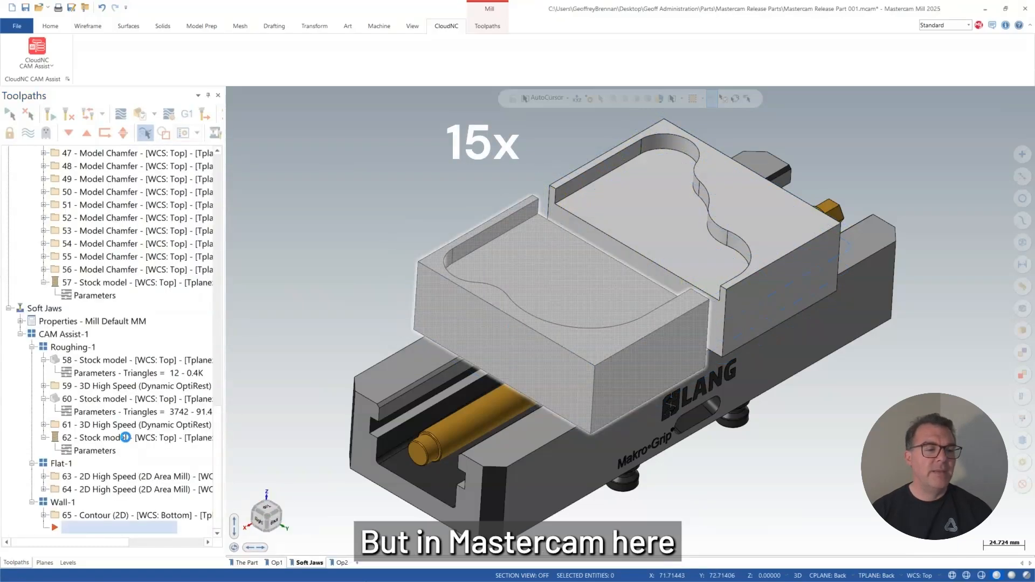
Collapse the Op1 group and delete the second 3D High Speed Dynamic OptiRest operation from the Soft Jaws roughing group.
click(8, 153)
click(86, 260)
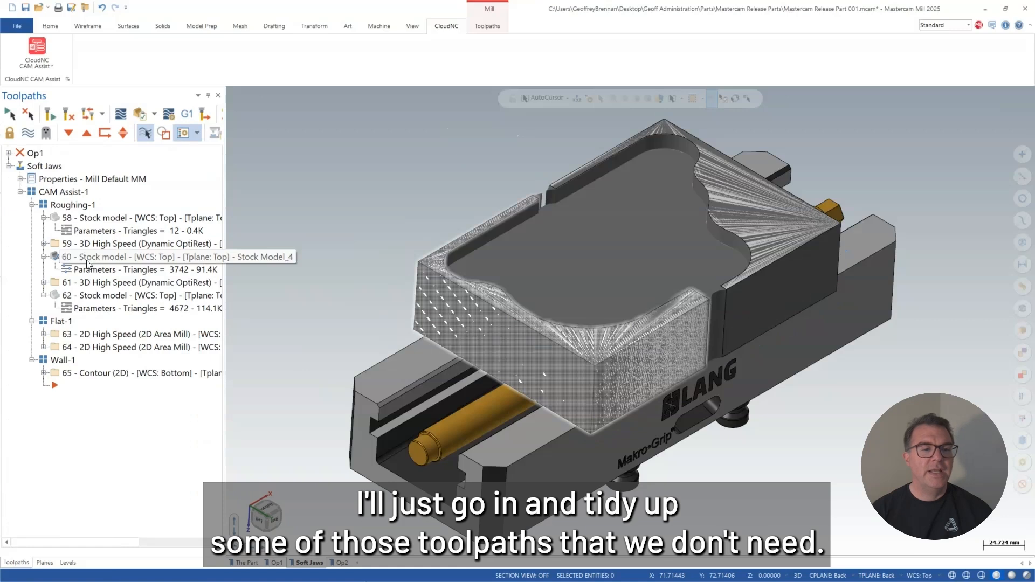
click(86, 245)
click(95, 283)
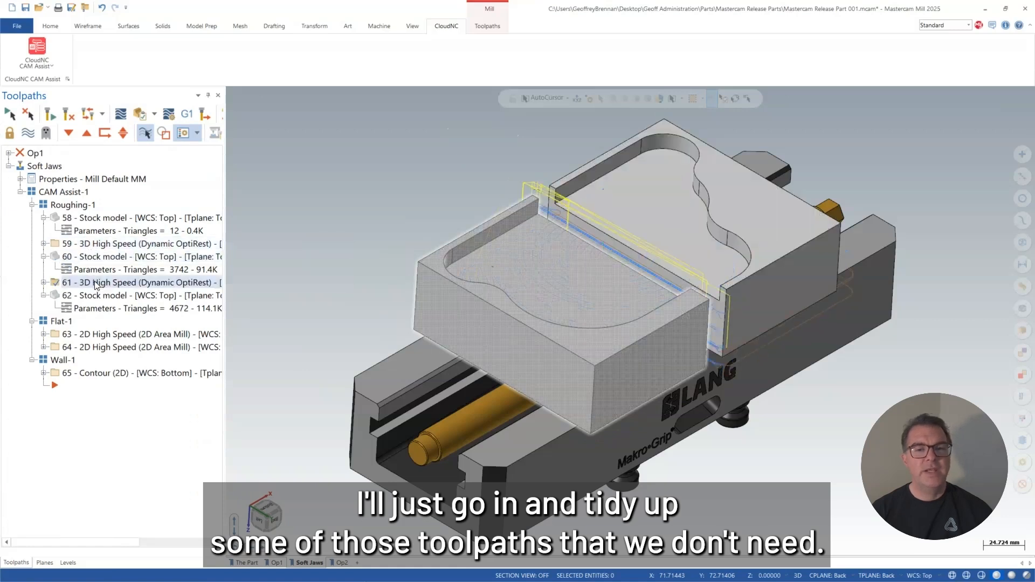
right_click(95, 283)
click(106, 393)
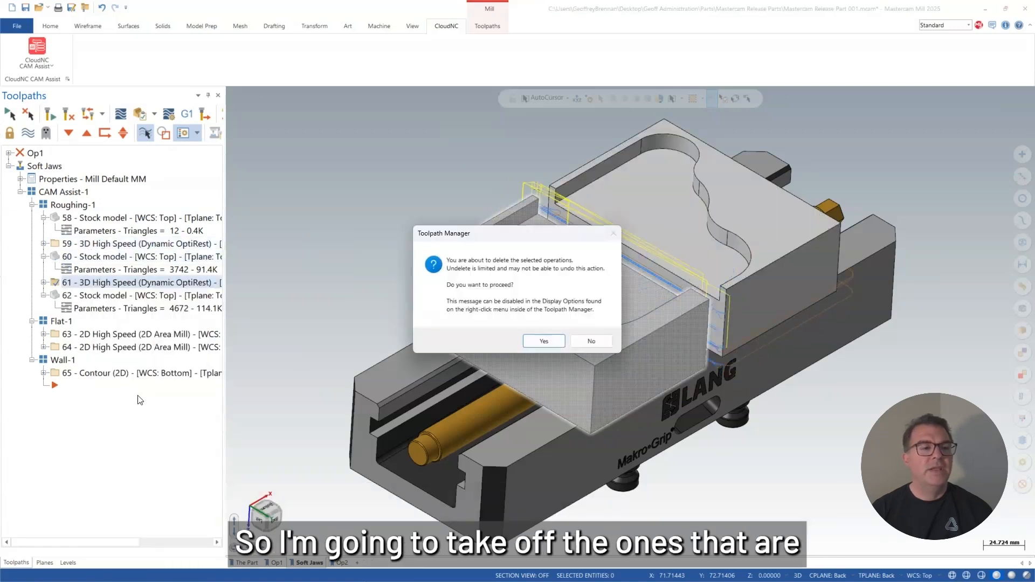
click(547, 336)
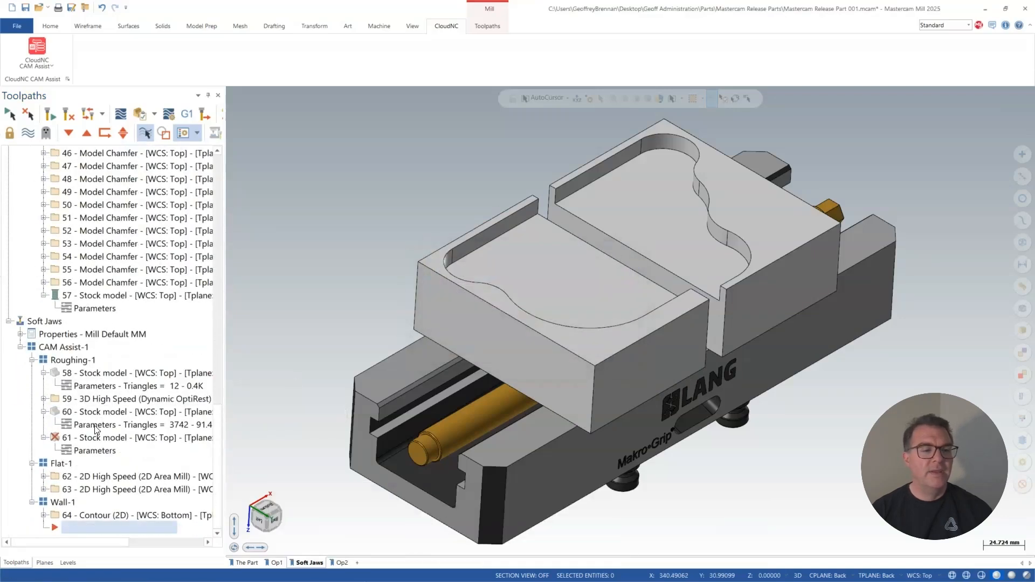
Delete the extraneous last stock model from the Soft Jaws Roughing-1 group.
click(82, 409)
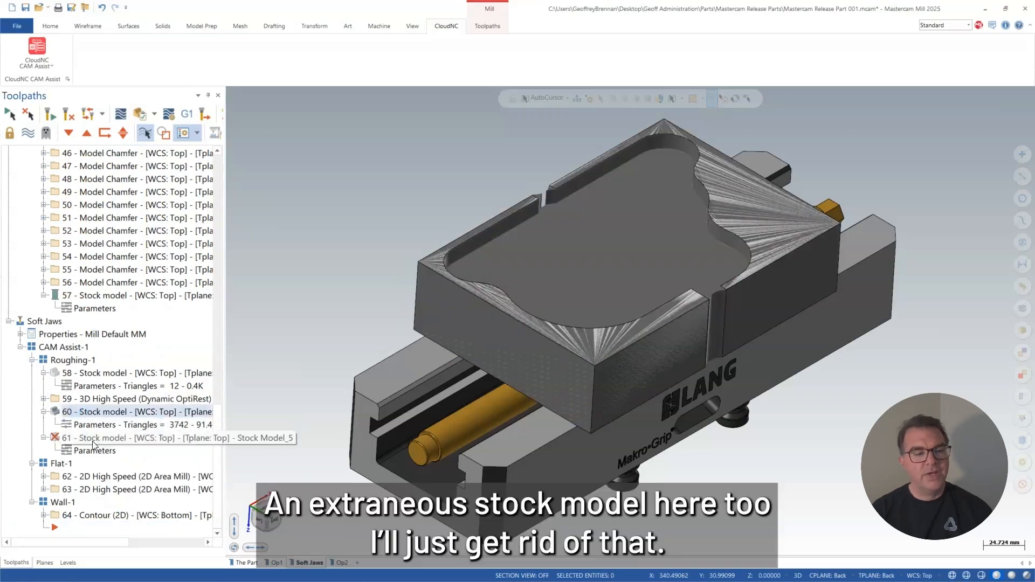
click(92, 441)
key(Delete)
click(544, 345)
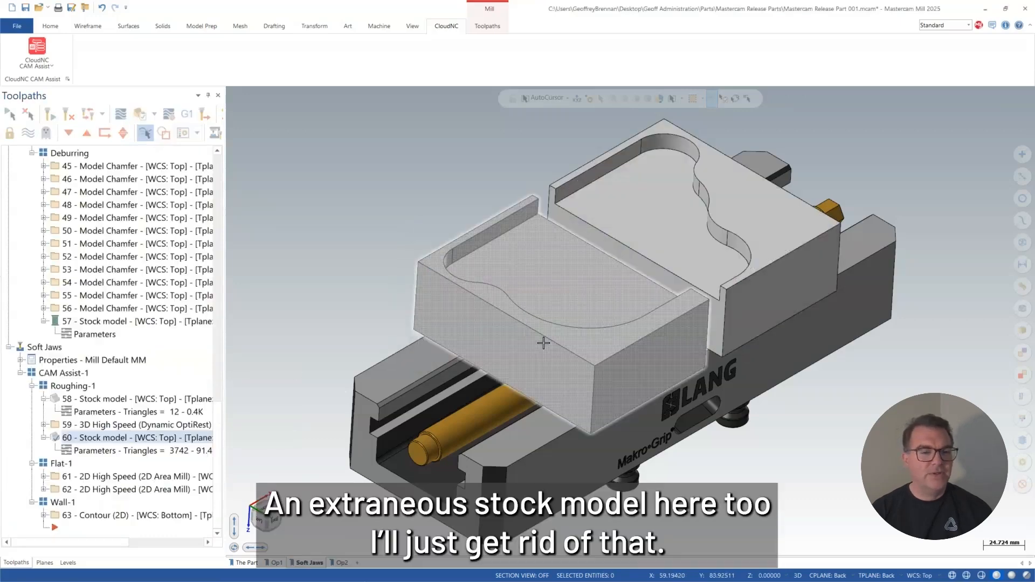
Delete the second 2D Area Mill operation, which faces the jaw tops, from the Flat-1 group.
click(87, 482)
click(86, 487)
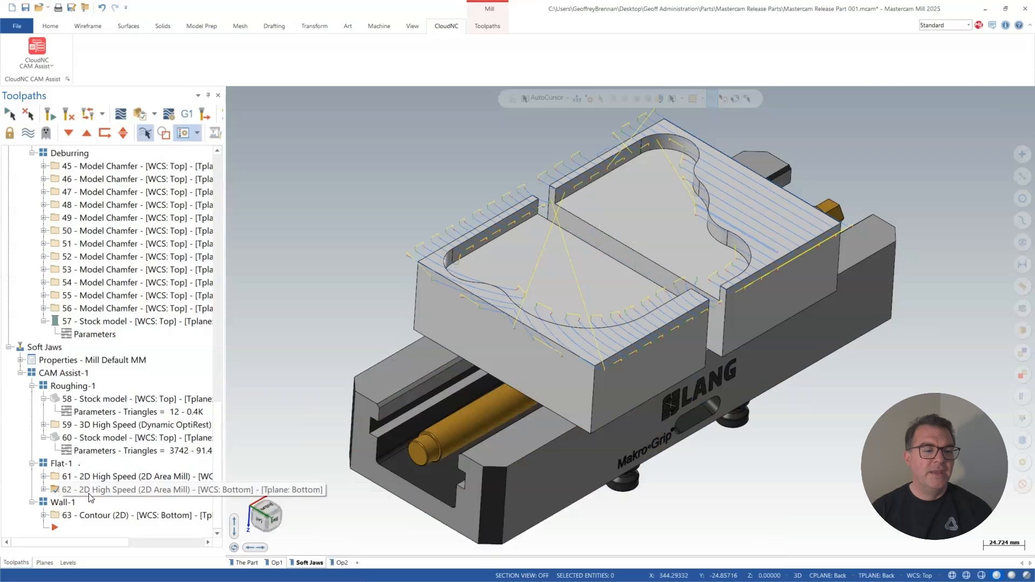
key(Delete)
click(538, 341)
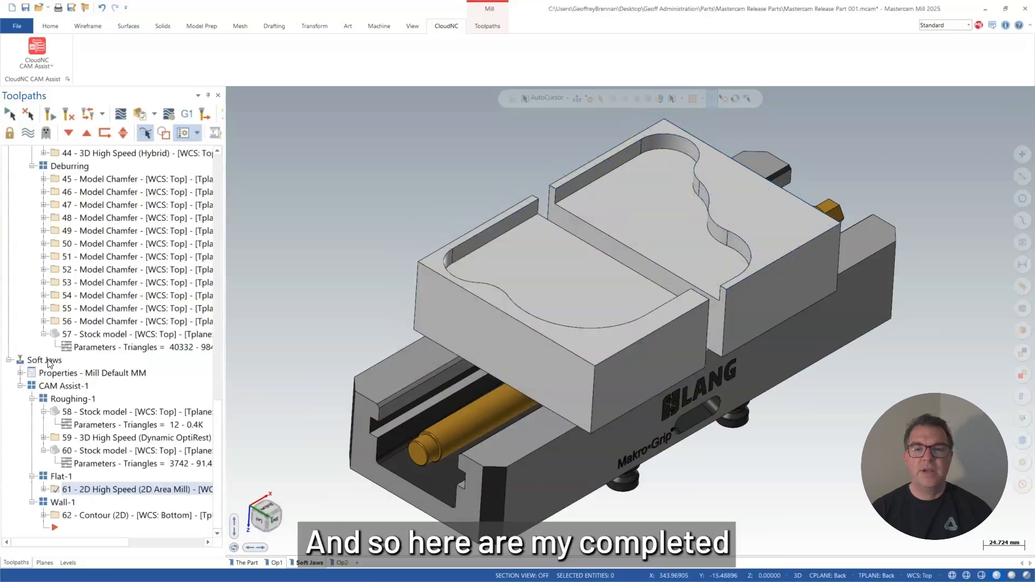
Review the remaining roughing, area mill and contour toolpaths of the Soft Jaws group and save the part file.
click(50, 363)
click(53, 386)
click(86, 438)
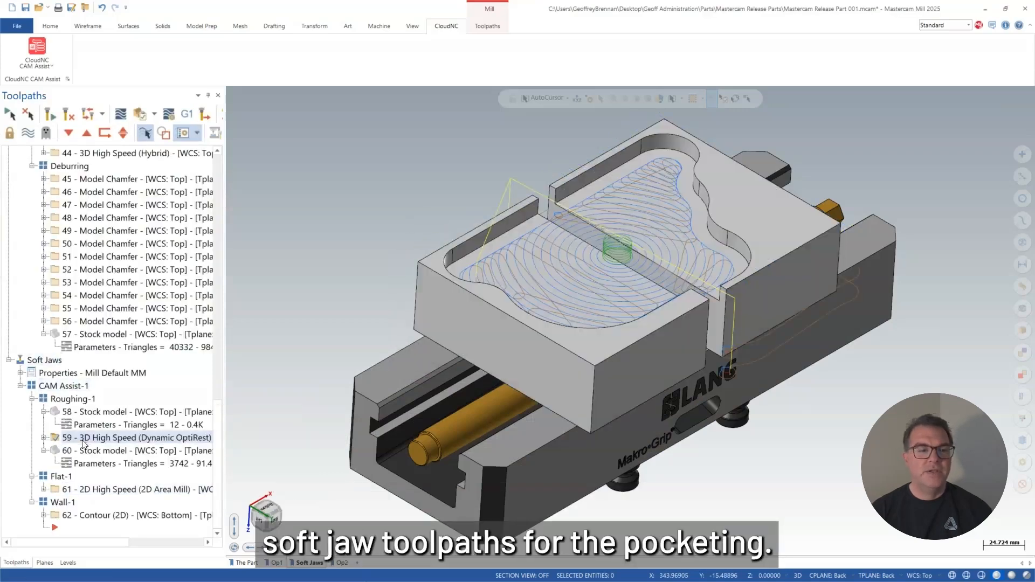
click(93, 489)
click(97, 515)
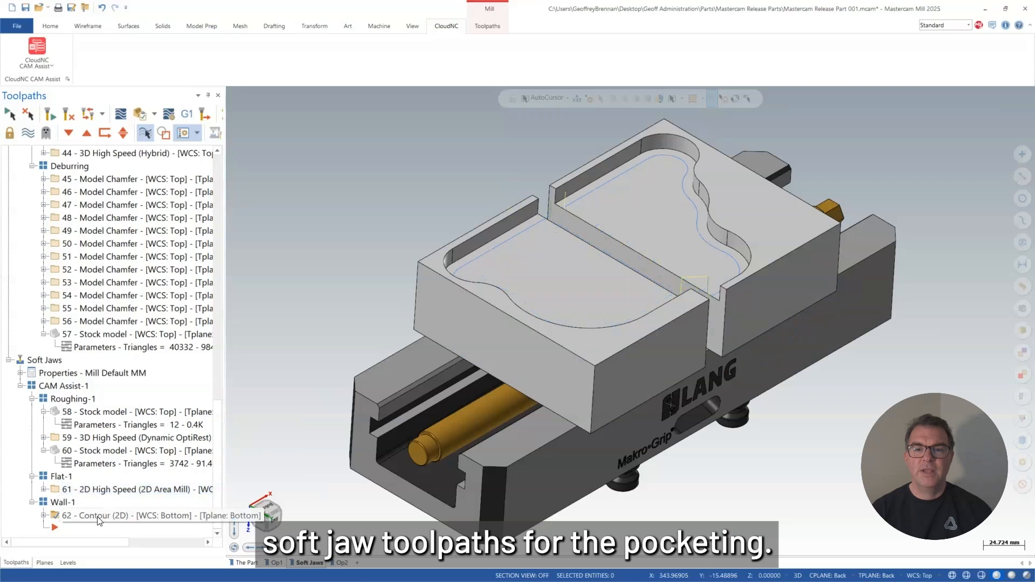
click(25, 8)
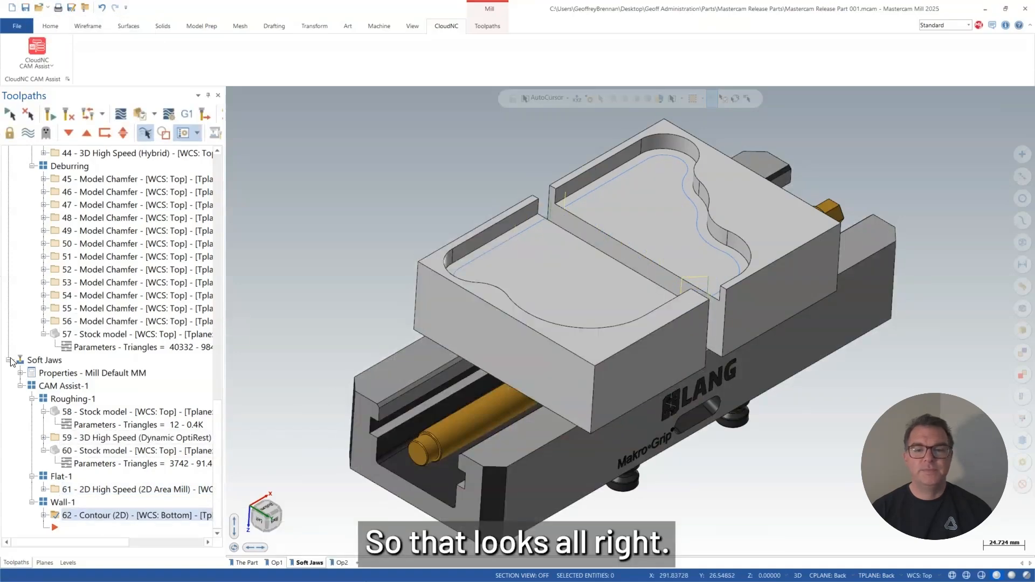
Switch to the Op2 viewsheet and create a third mill machine group named Op2.
click(340, 563)
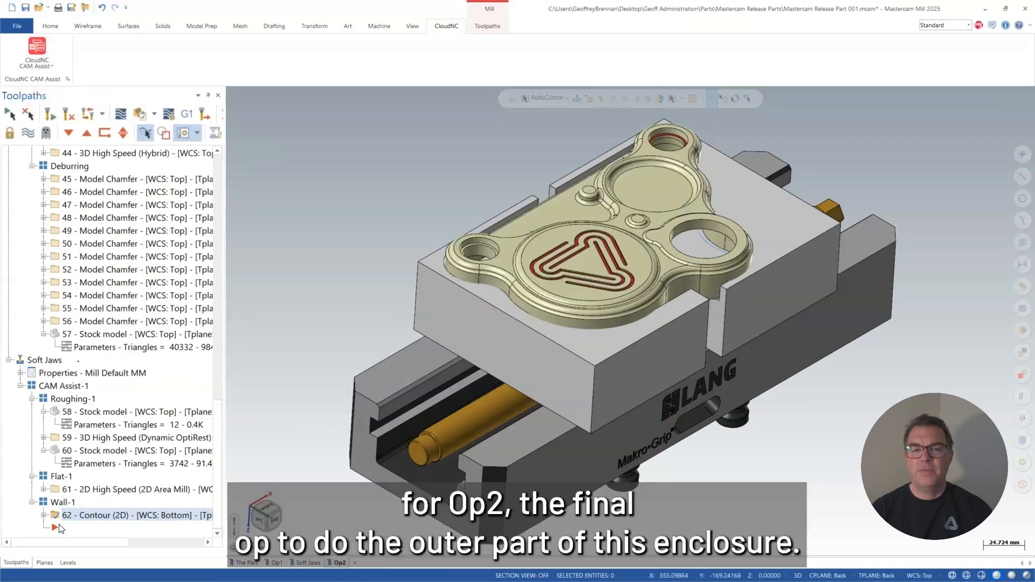
right_click(60, 528)
click(311, 310)
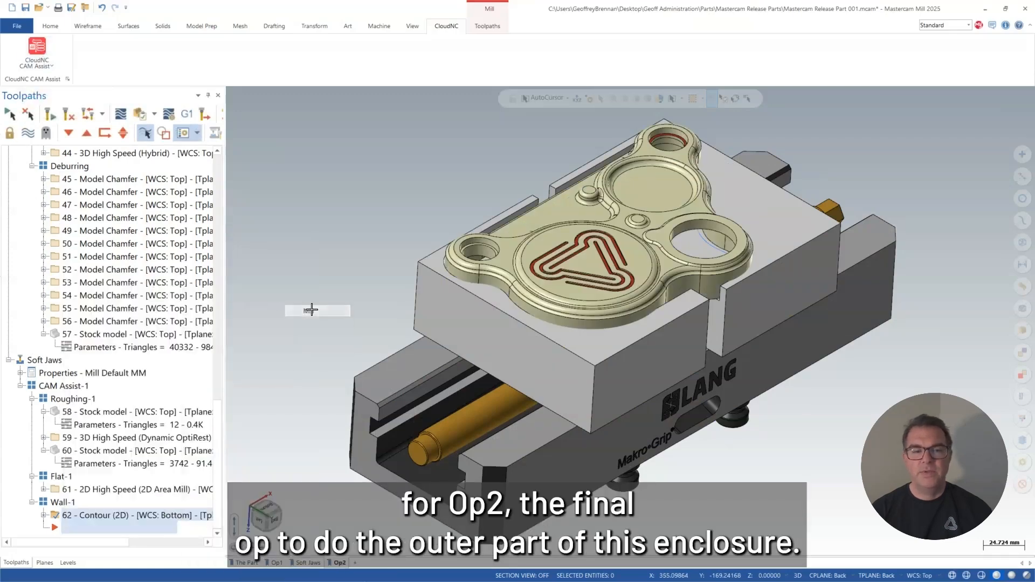
text(O)
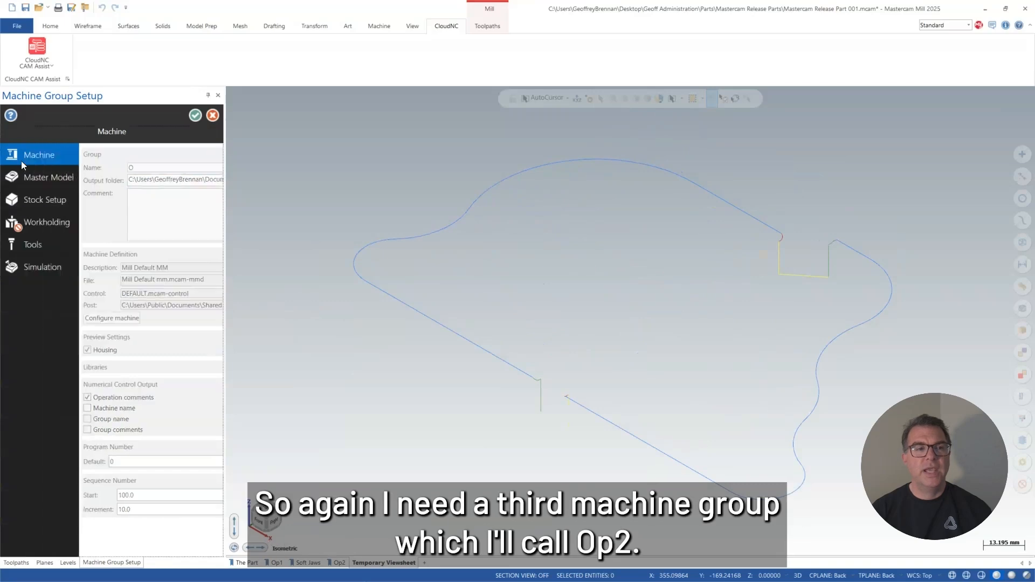
text(p2)
Assign the enclosure part solid as the master model of the Op2 machine group.
click(12, 177)
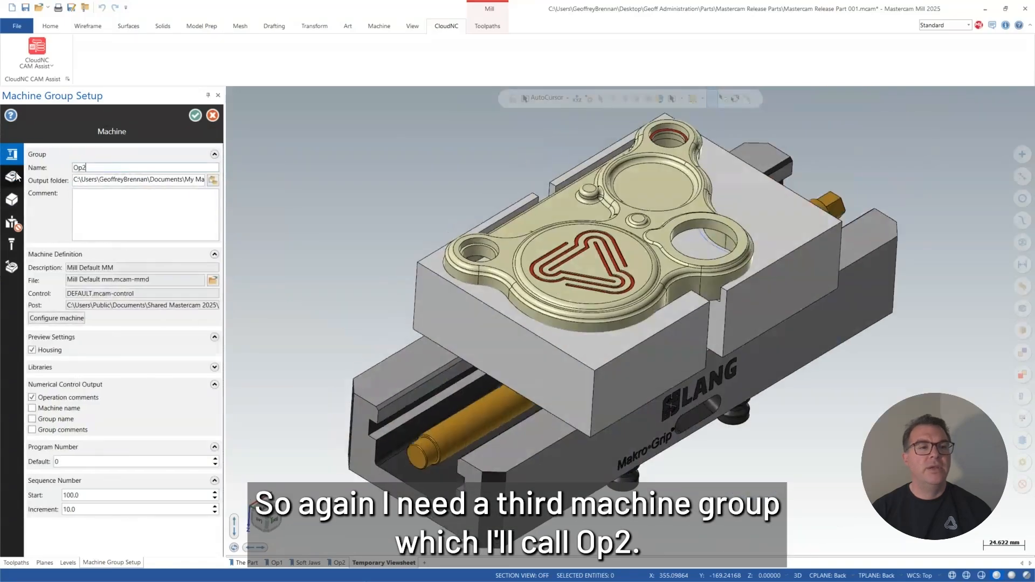
click(200, 210)
click(571, 215)
click(598, 121)
Load Release Part 001 Op1 Stock.stl from the Mastercam Release Parts folder as the Op2 stock and accept the machine group setup.
click(11, 199)
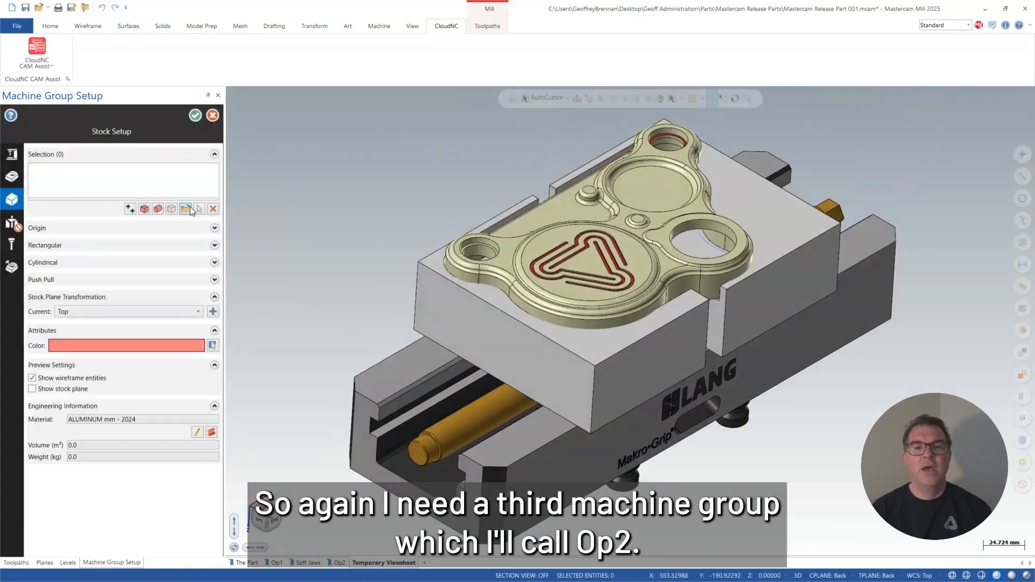
click(187, 205)
click(60, 105)
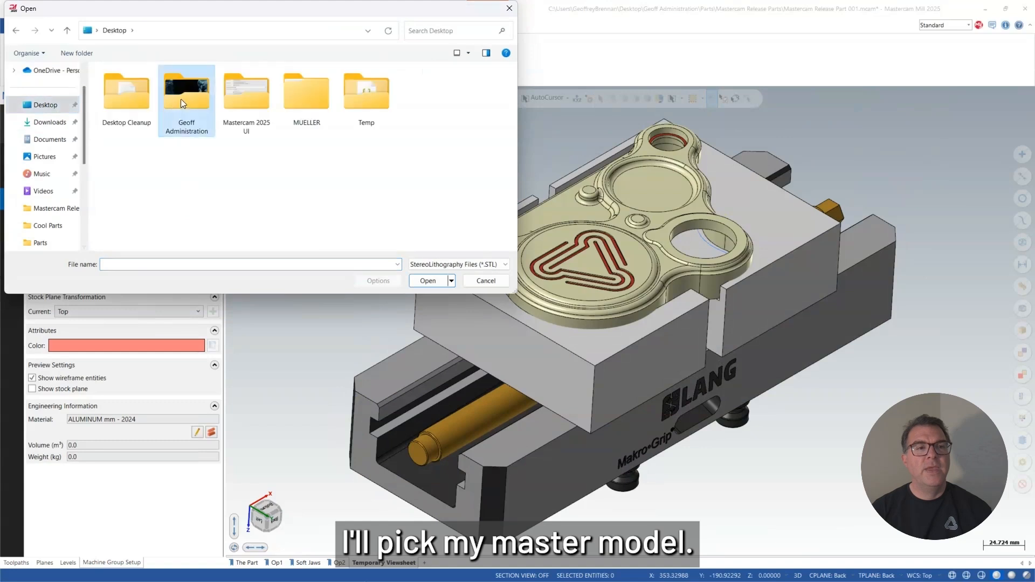
double_click(184, 100)
double_click(121, 120)
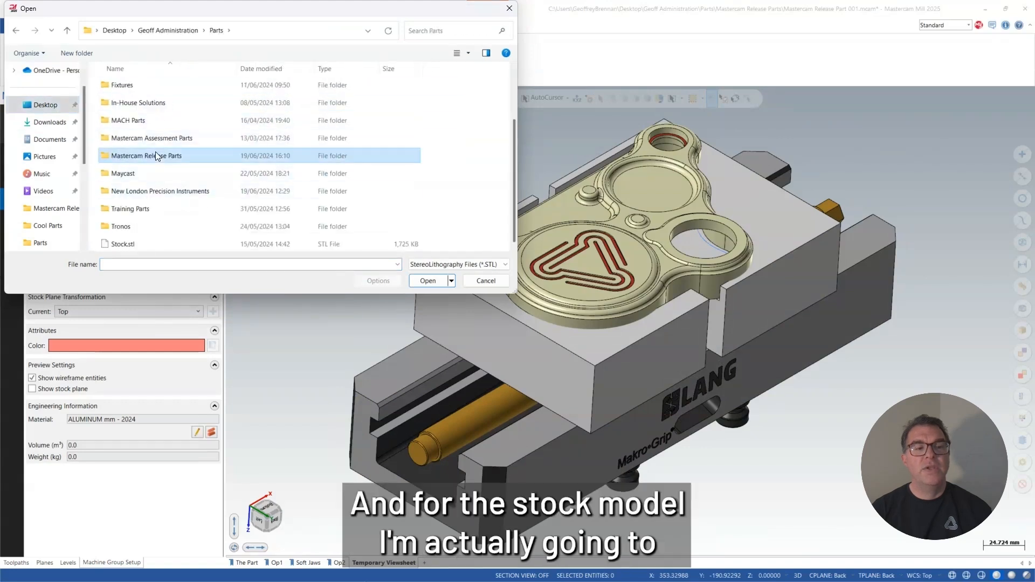
double_click(156, 156)
click(155, 85)
click(423, 279)
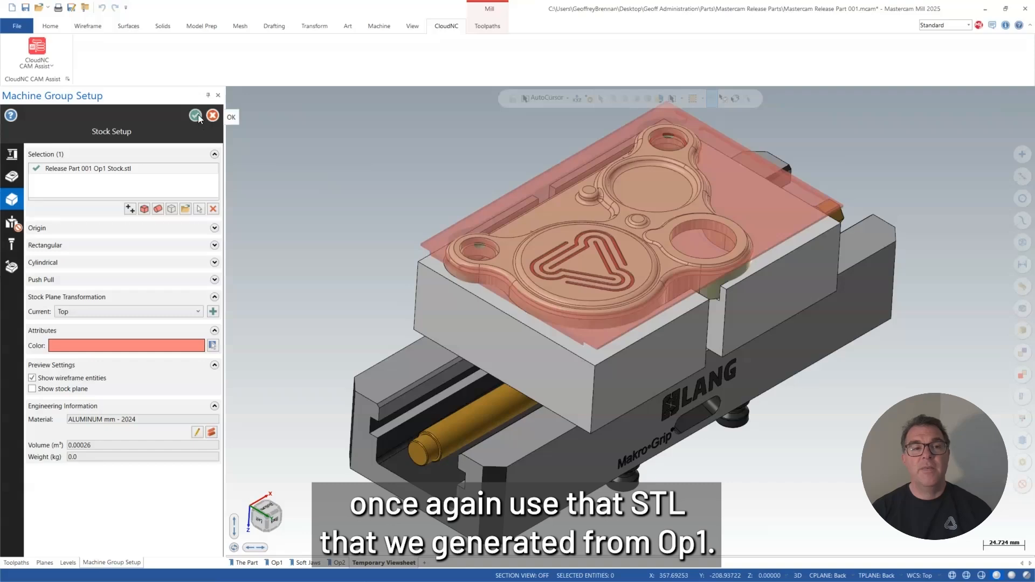
click(12, 222)
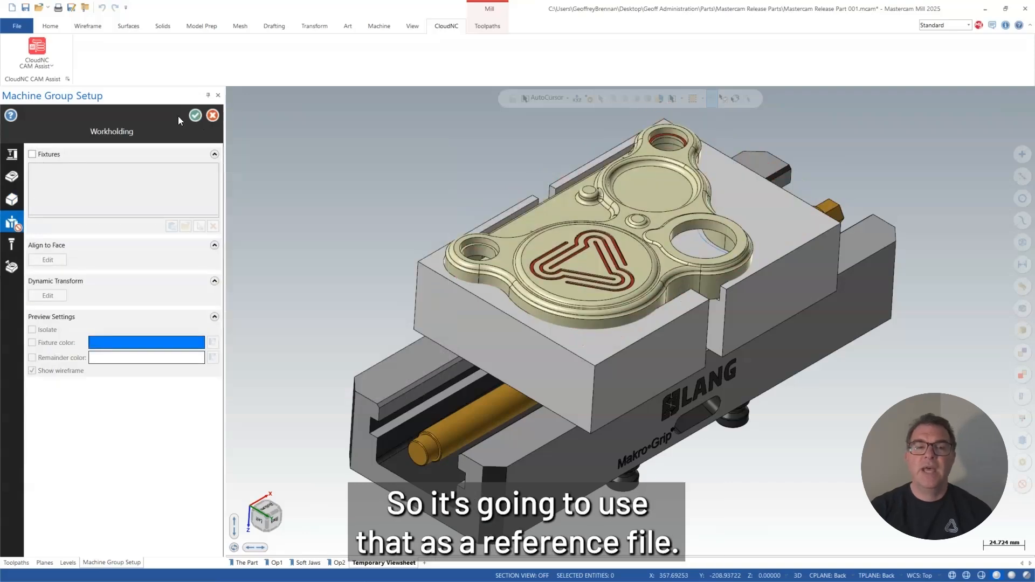
click(194, 115)
Start CloudNC CAM Assist and exclude the Op1 and Soft Jaws setups, leaving only Op2 selected for programming.
click(36, 53)
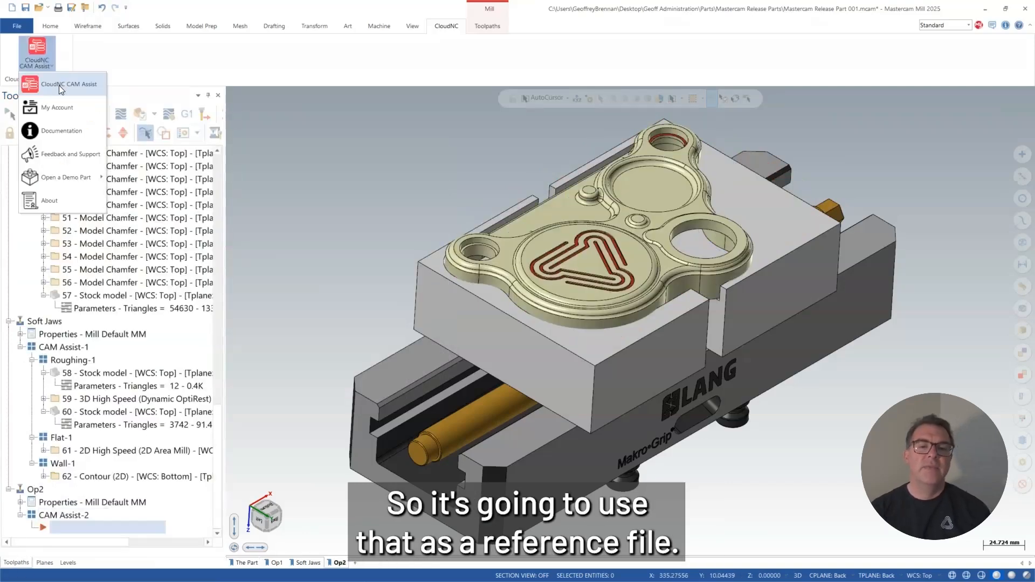
click(59, 85)
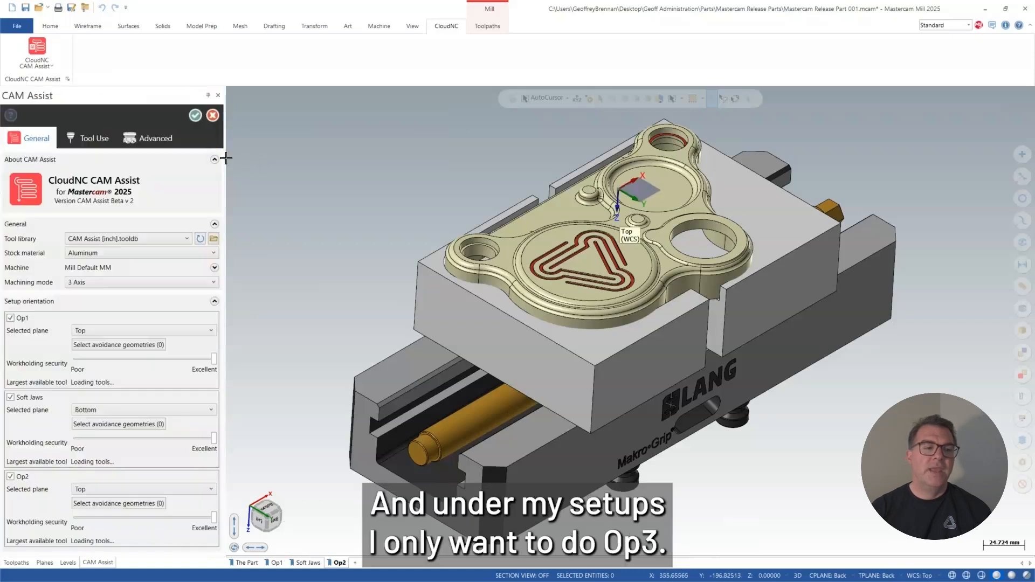
click(10, 319)
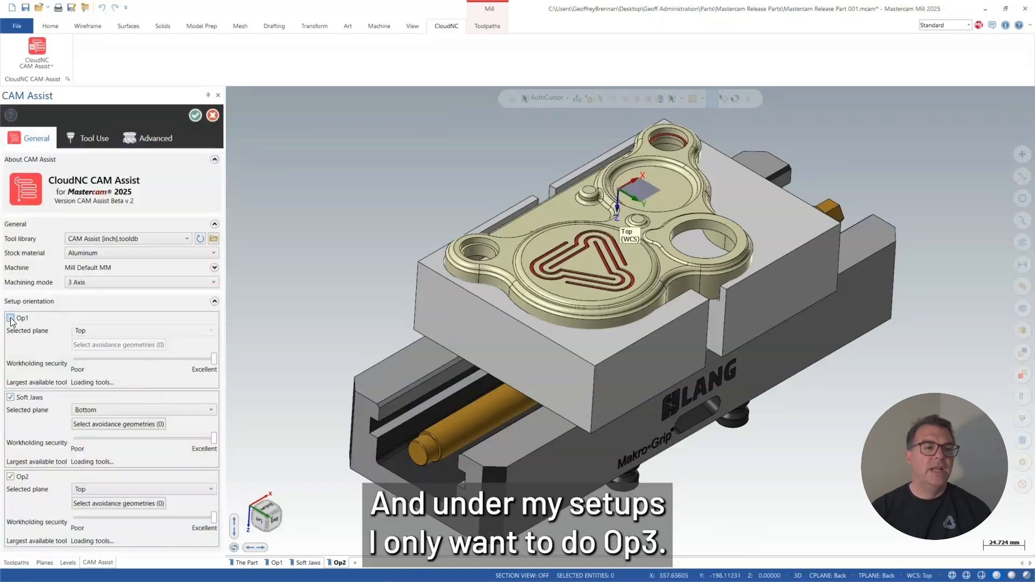
click(11, 398)
Enable the face milling, hole making, spot drilling and deburring toolpath types for Op2.
click(155, 139)
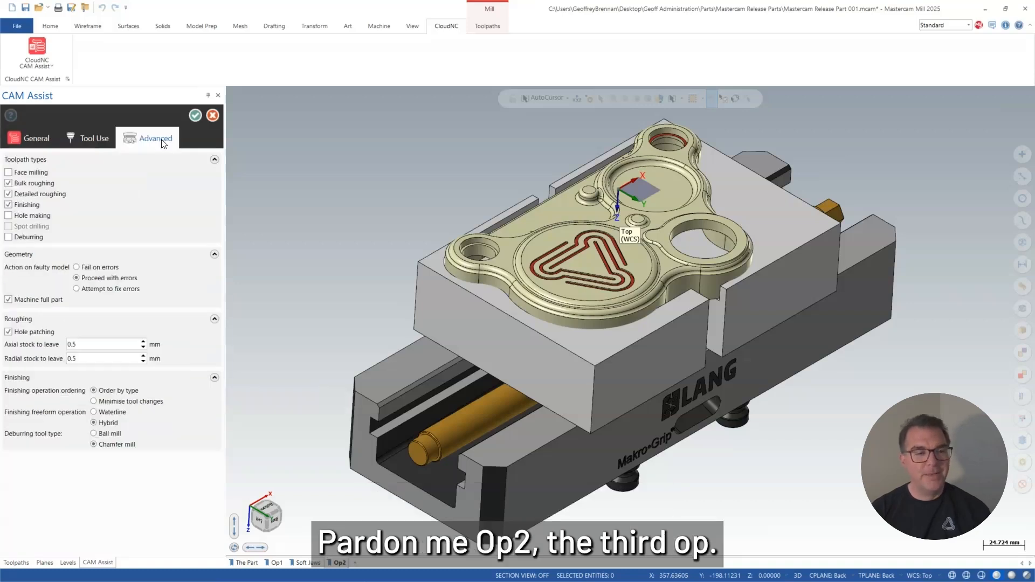
click(9, 216)
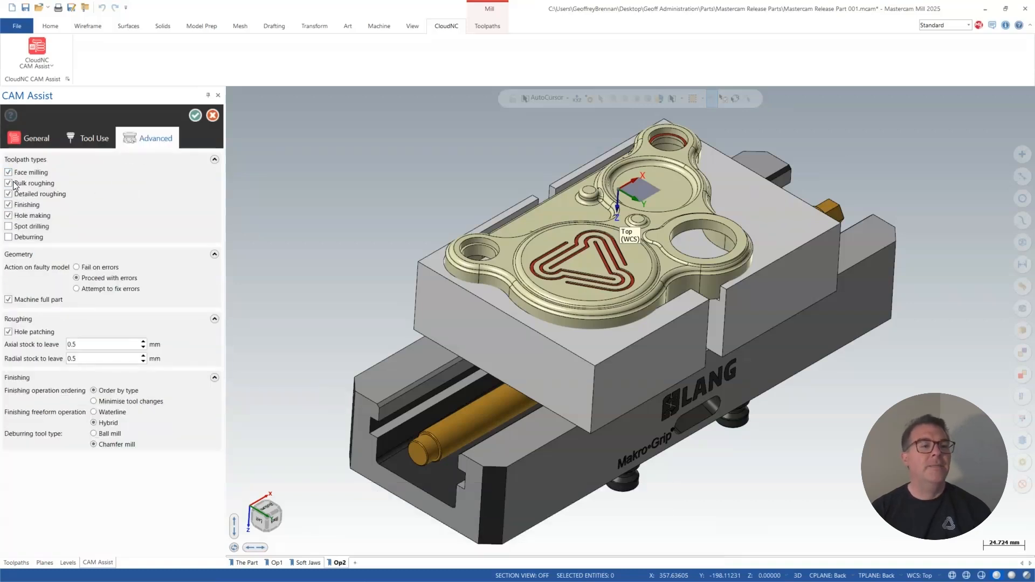
click(9, 226)
click(8, 237)
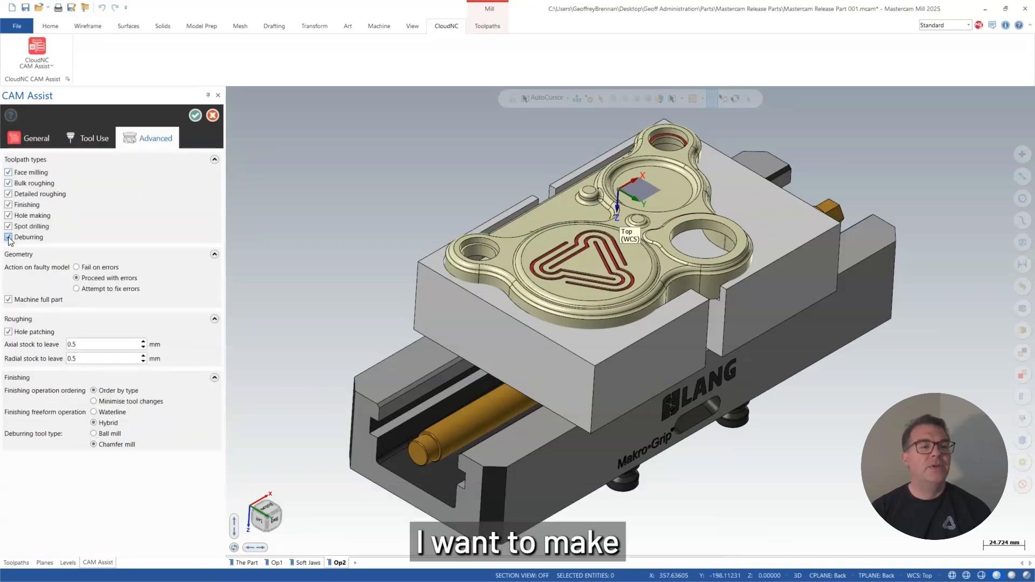
Set both soft jaw solids as avoidance geometries for the Op2 setup.
click(35, 140)
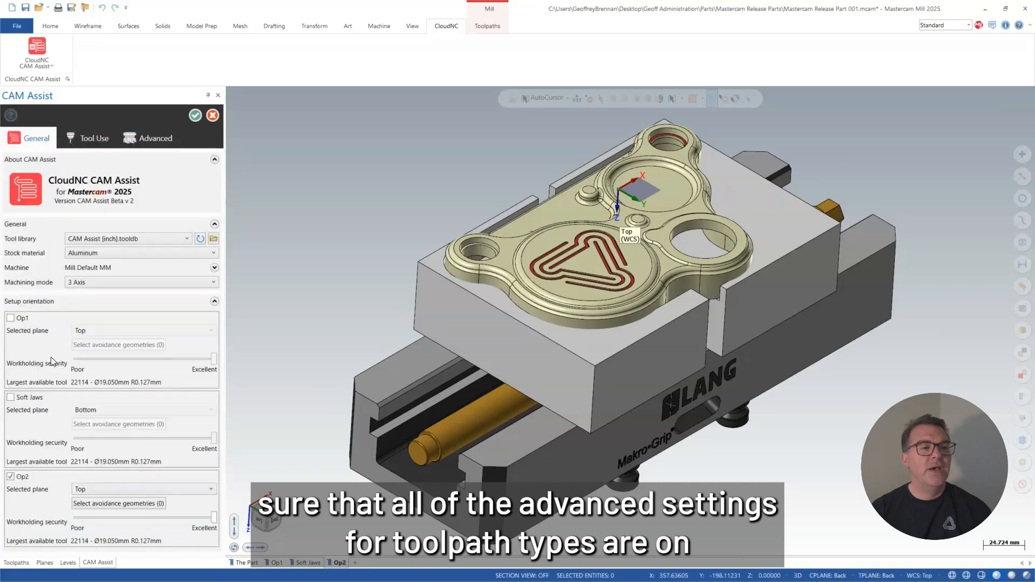
click(92, 503)
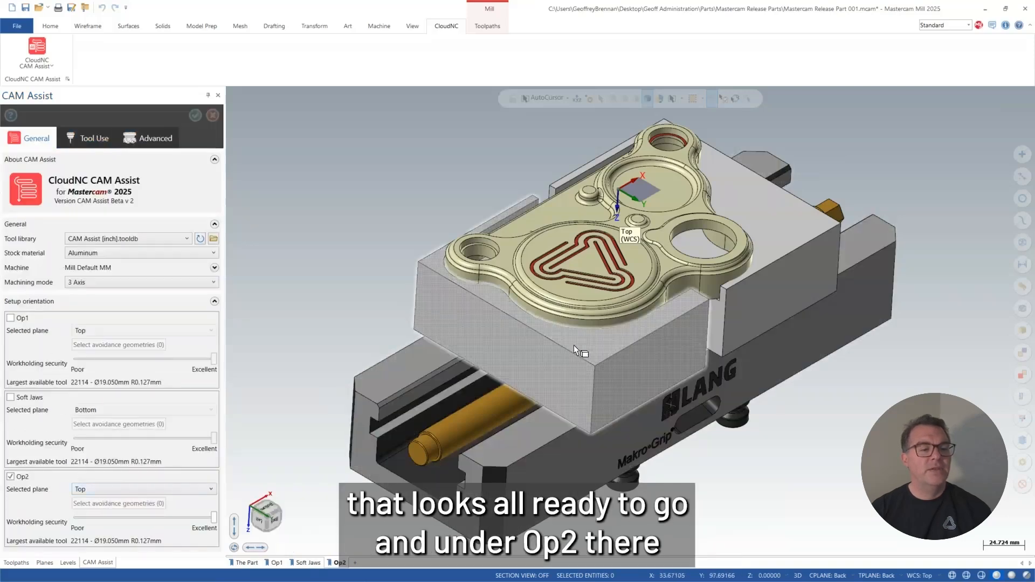
click(573, 345)
click(786, 247)
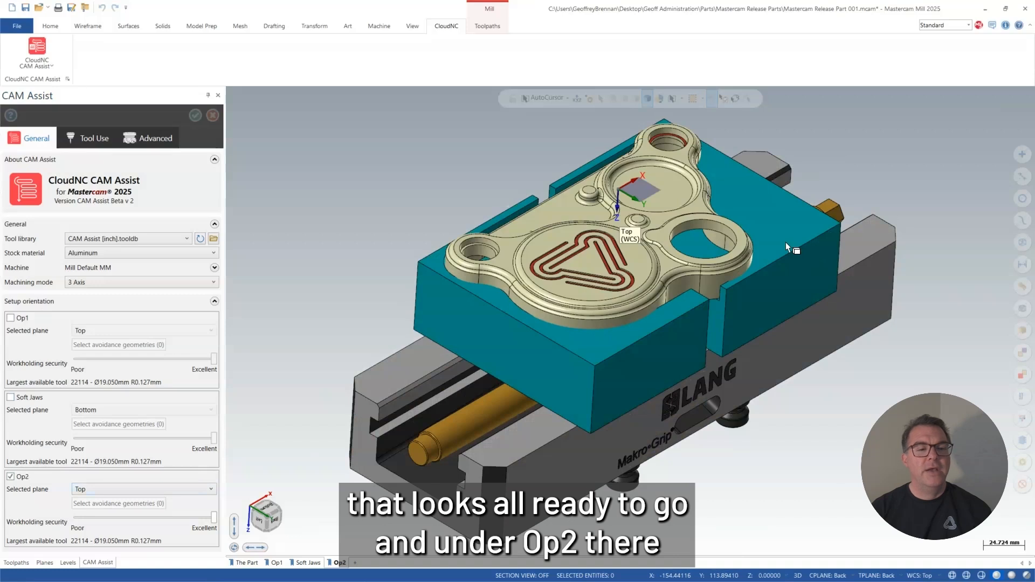
key(Return)
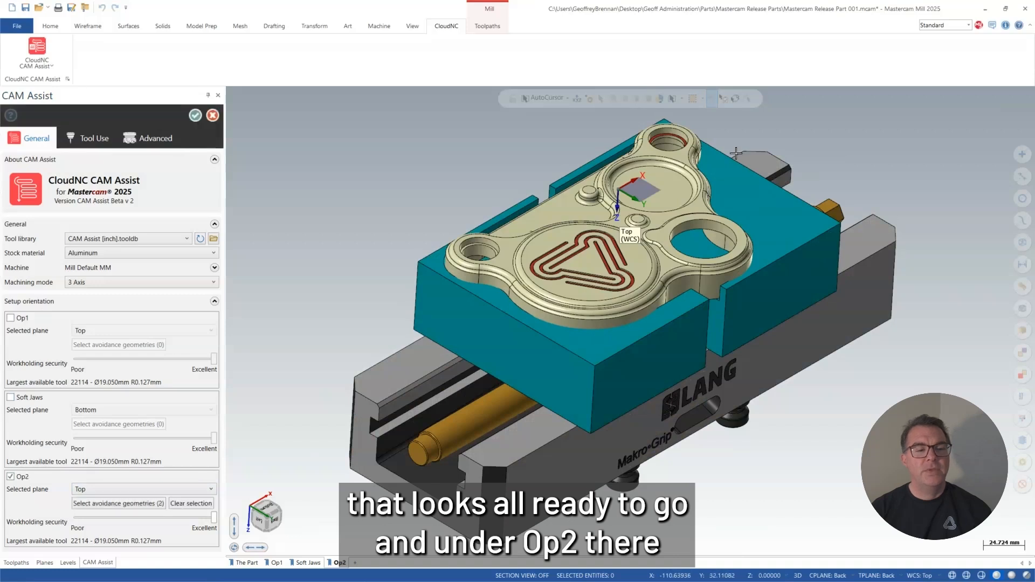
Generate the Op2 toolpaths with CAM Assist and open the Multi-Threading Manager to follow their processing.
click(193, 114)
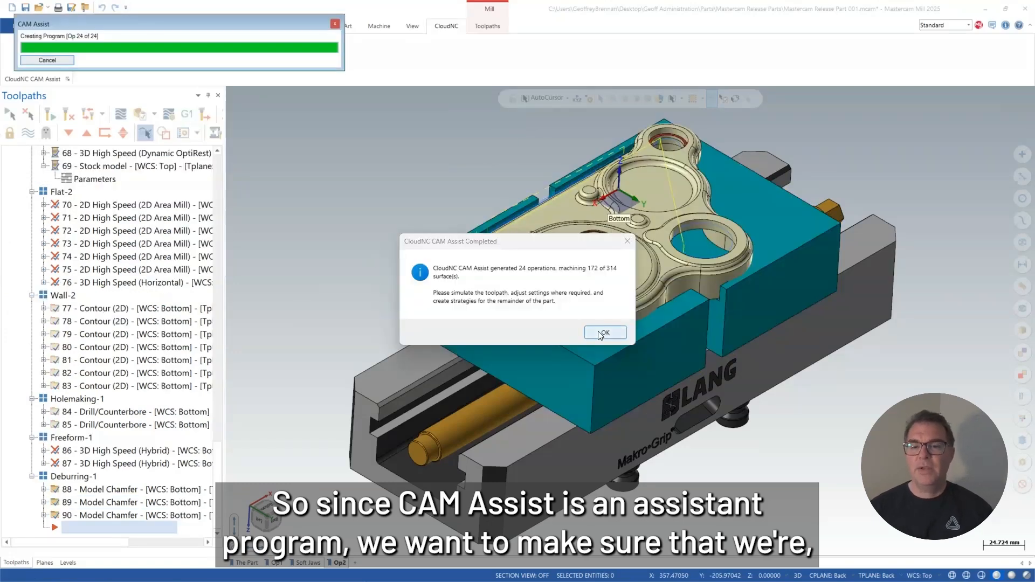
click(601, 333)
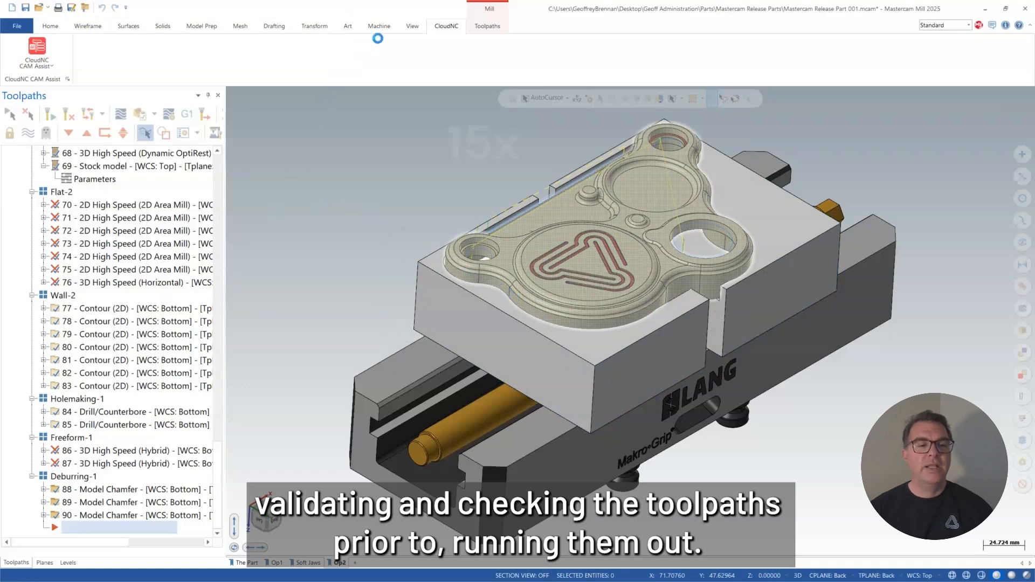
click(410, 26)
click(504, 54)
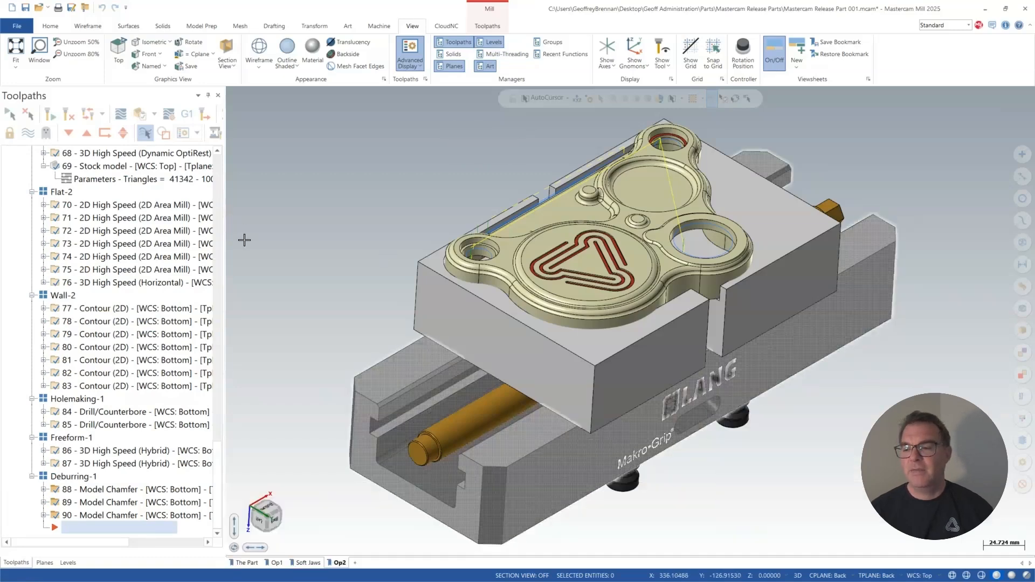
Display the four stock models in Op2's Roughing-2 group one after another to check the material remaining at each stage.
scroll(146, 239, up, 8)
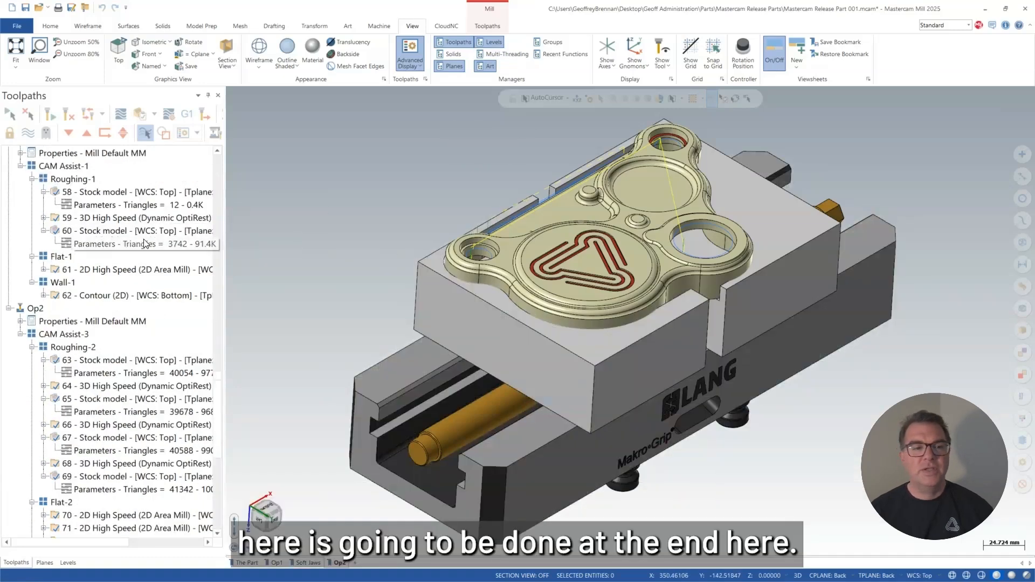
click(93, 360)
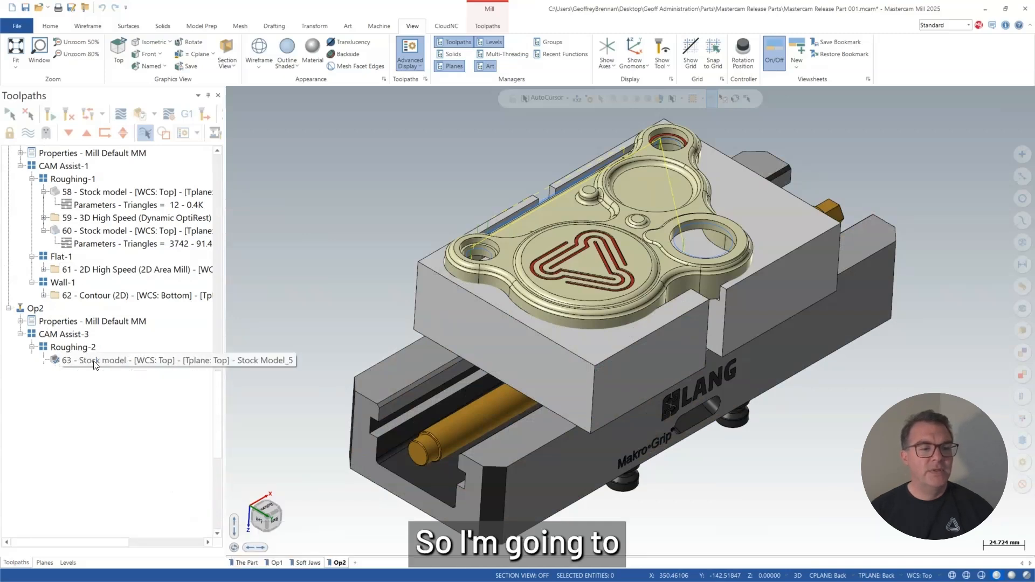
click(90, 400)
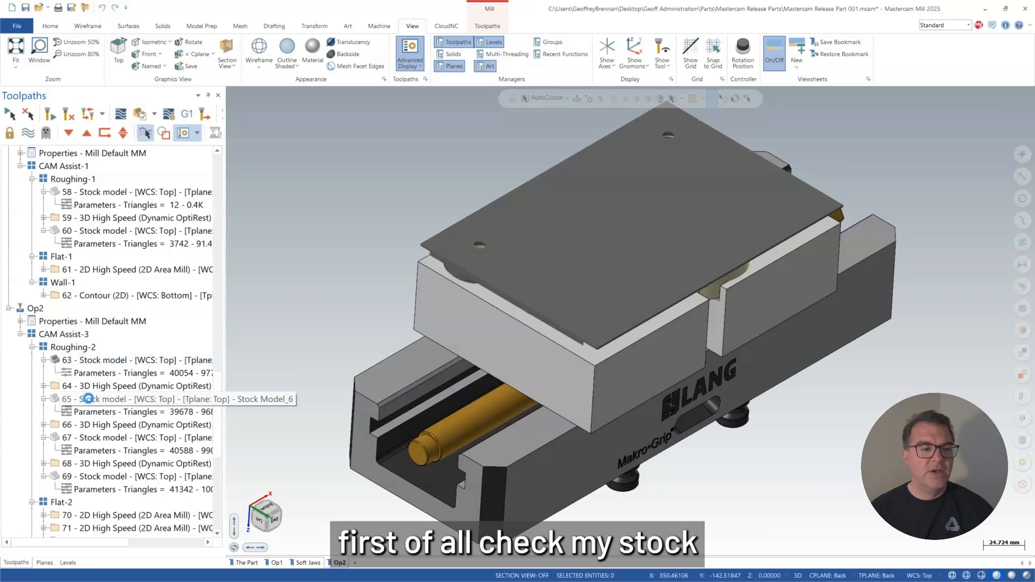
click(90, 438)
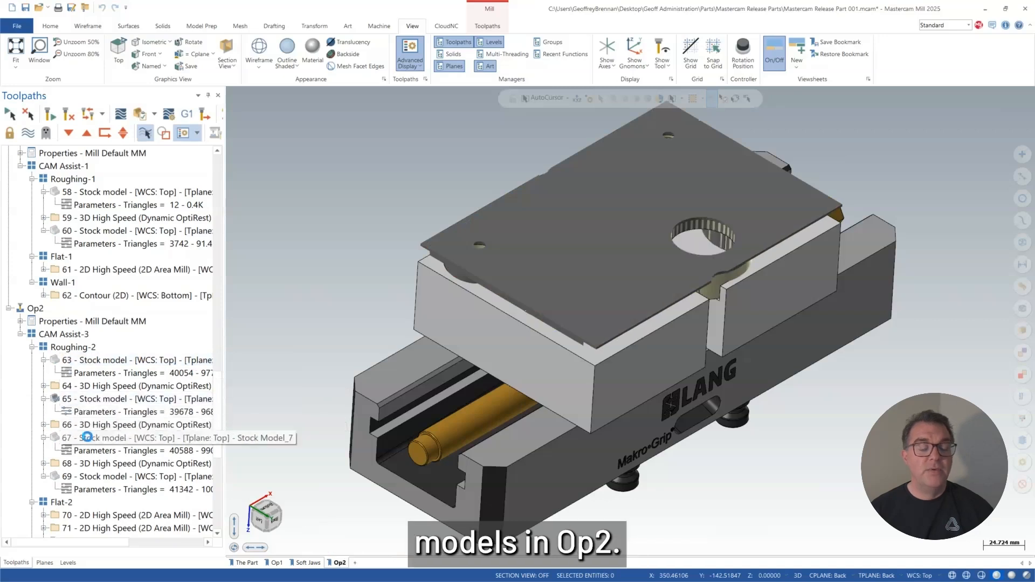
click(87, 477)
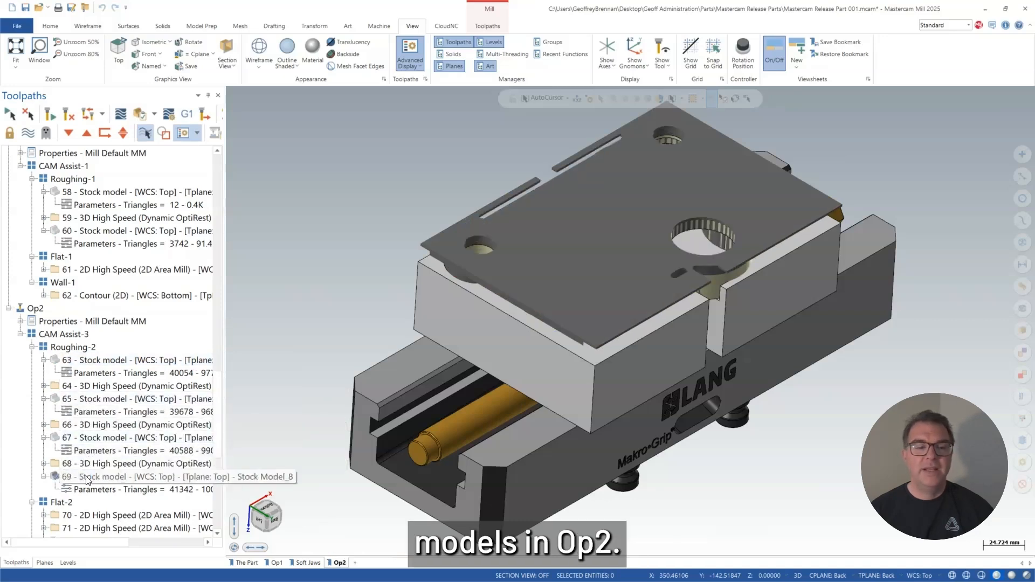
Verify all CAM Assist-3 operations of Op2 in a full-window simulation and inspect the machined part and fixture from another angle.
scroll(85, 481, down, 2)
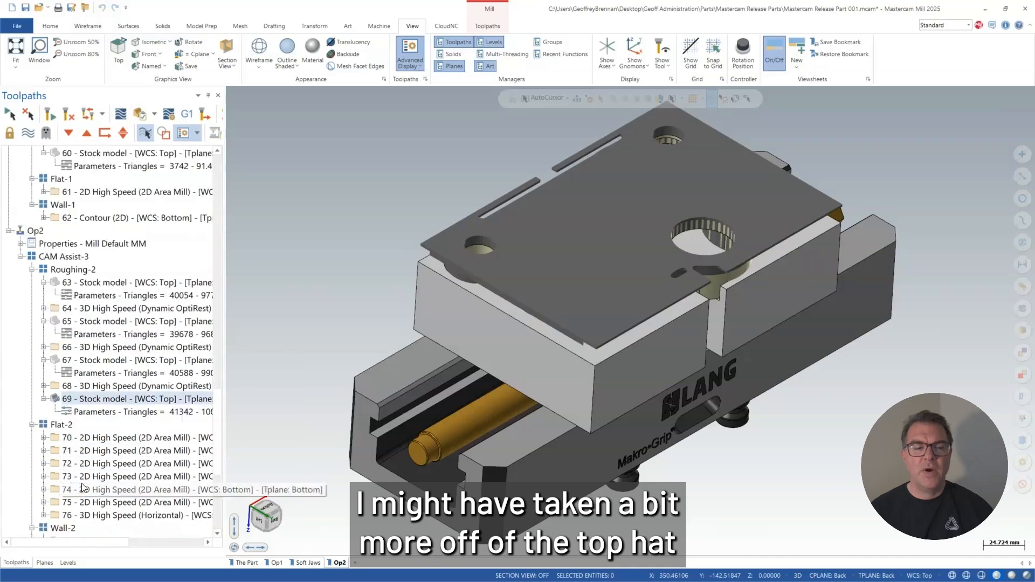
scroll(97, 440, down, 6)
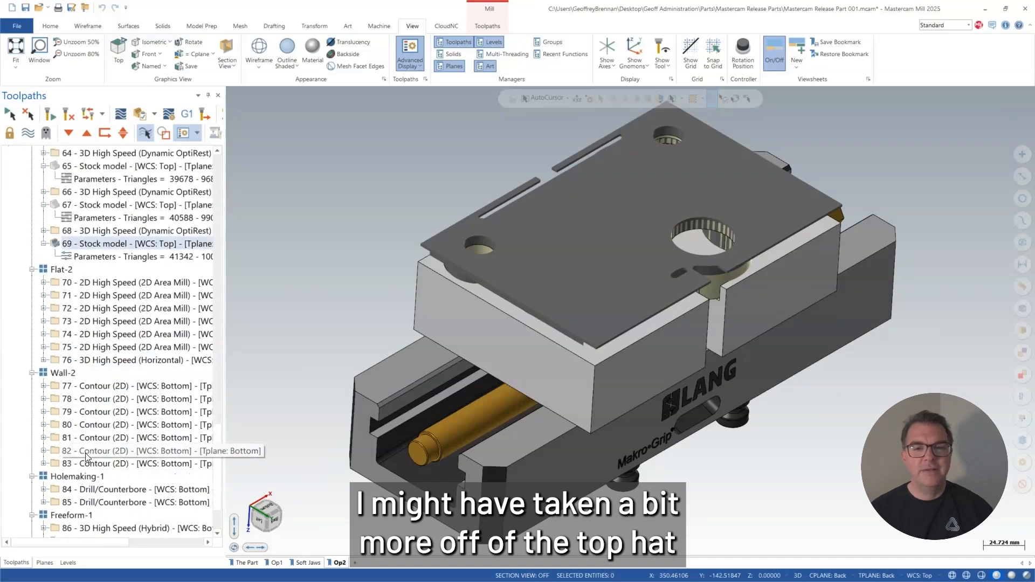
scroll(92, 440, up, 6)
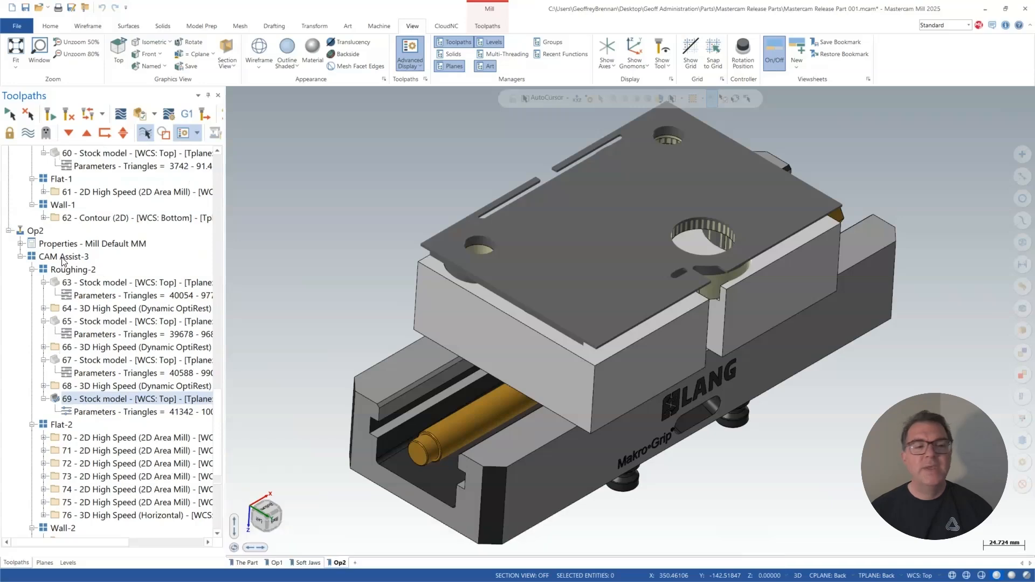
click(63, 257)
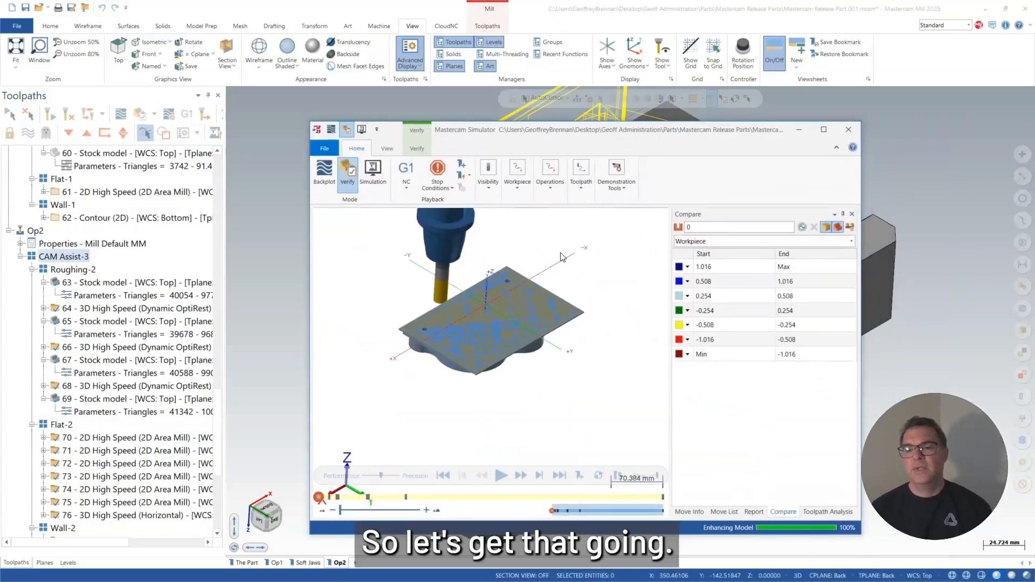
click(823, 129)
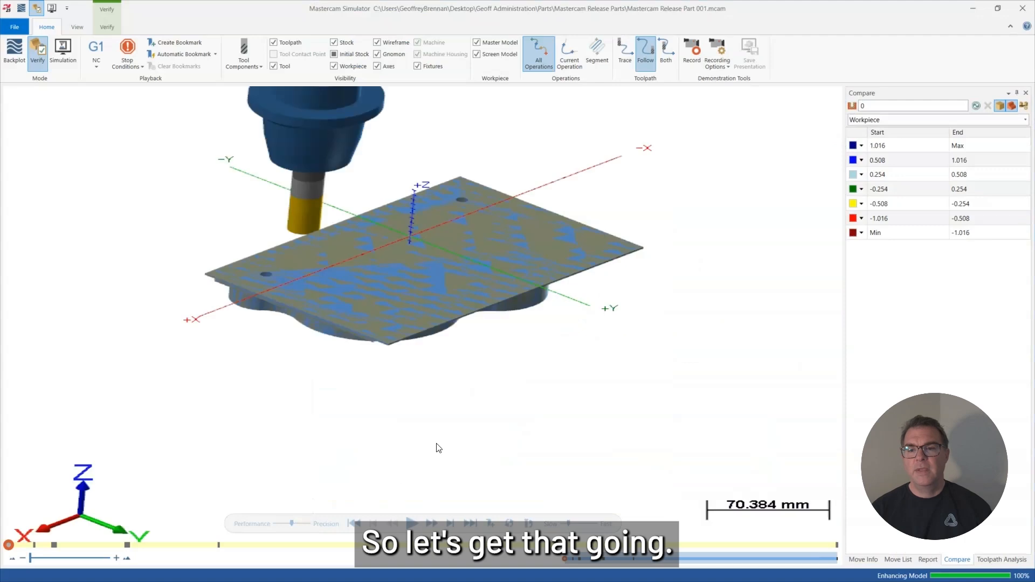
click(408, 520)
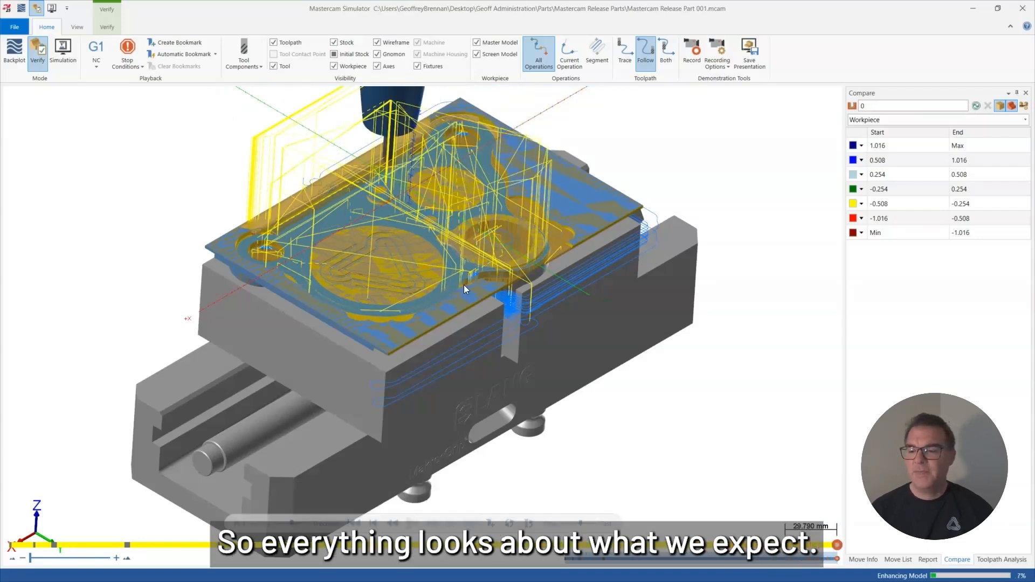
middle_drag(419, 175, 361, 187)
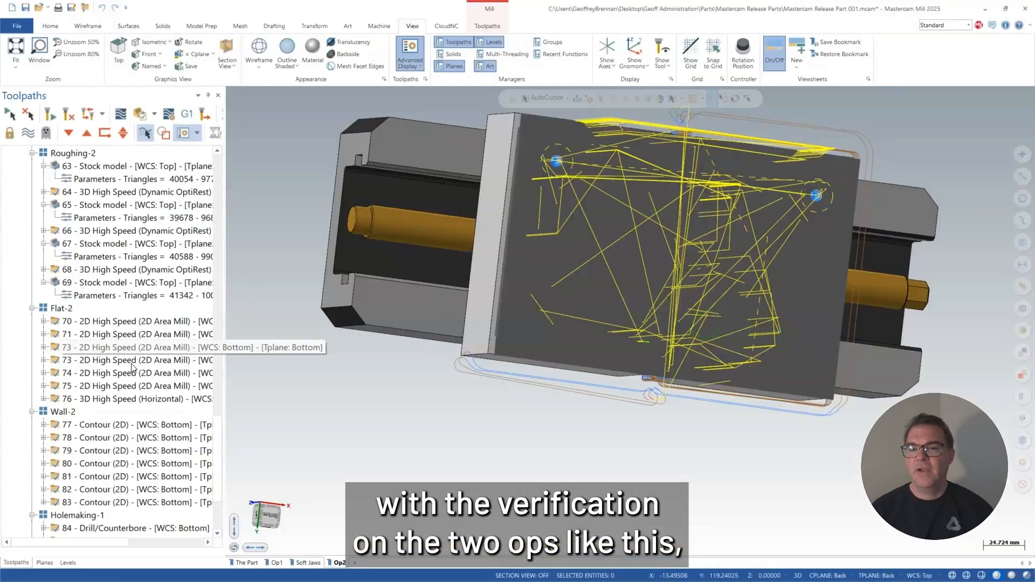
Add a stock model operation after the last Op2 deburring toolpath, using Stock Model_1 as the initial stock shape.
scroll(133, 368, down, 3)
click(78, 517)
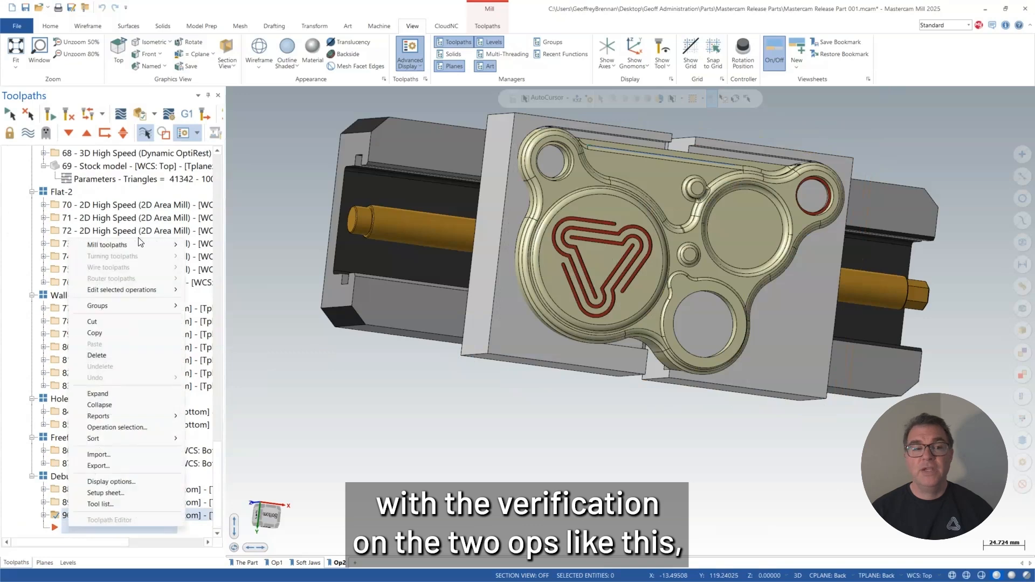
mouse_move(140, 244)
click(224, 439)
click(390, 147)
click(649, 245)
click(606, 412)
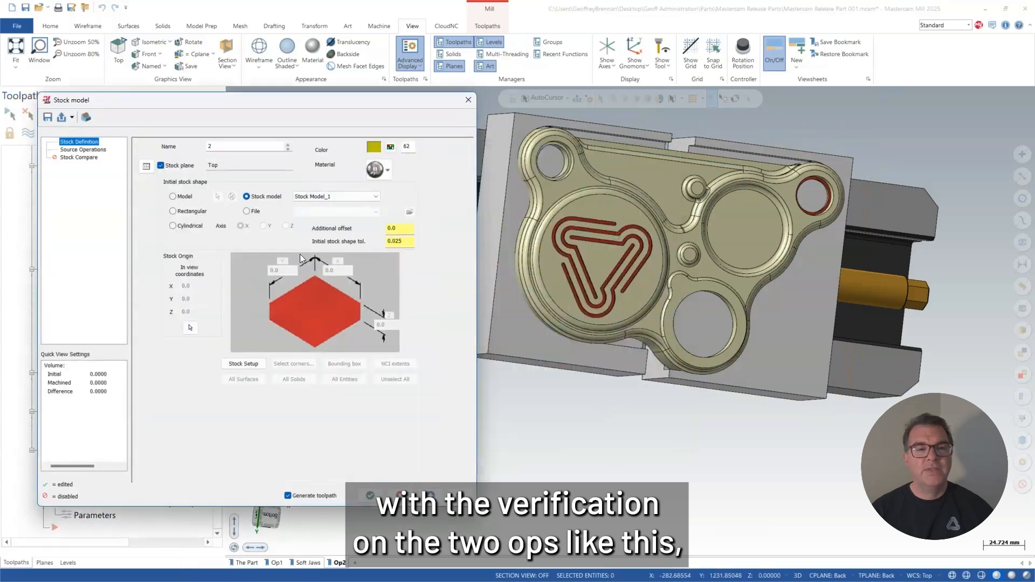
Choose the source operations for the new stock model and generate it.
click(92, 150)
scroll(283, 222, down, 15)
click(279, 238)
click(369, 496)
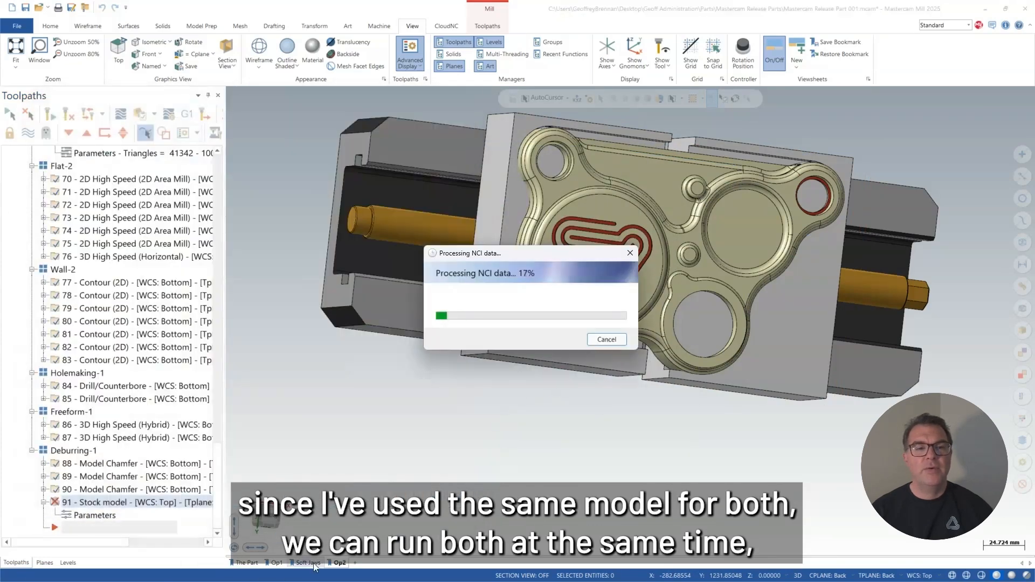
Check the stock model's processing and the Op2 setup, and return to The Part viewsheet.
click(338, 562)
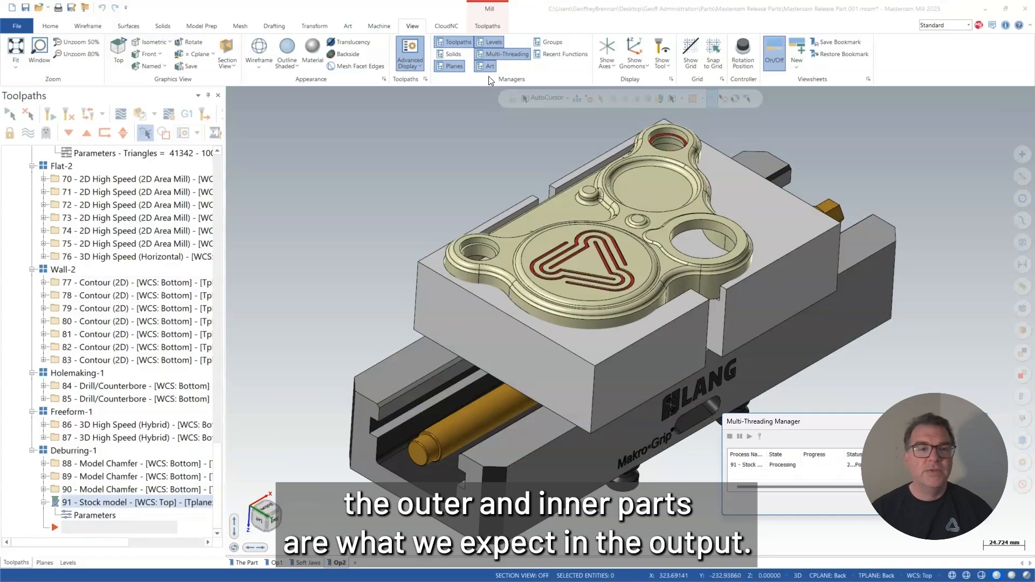
click(503, 54)
middle_drag(388, 318, 710, 374)
right_click(580, 363)
click(603, 417)
middle_drag(601, 414, 458, 341)
click(247, 562)
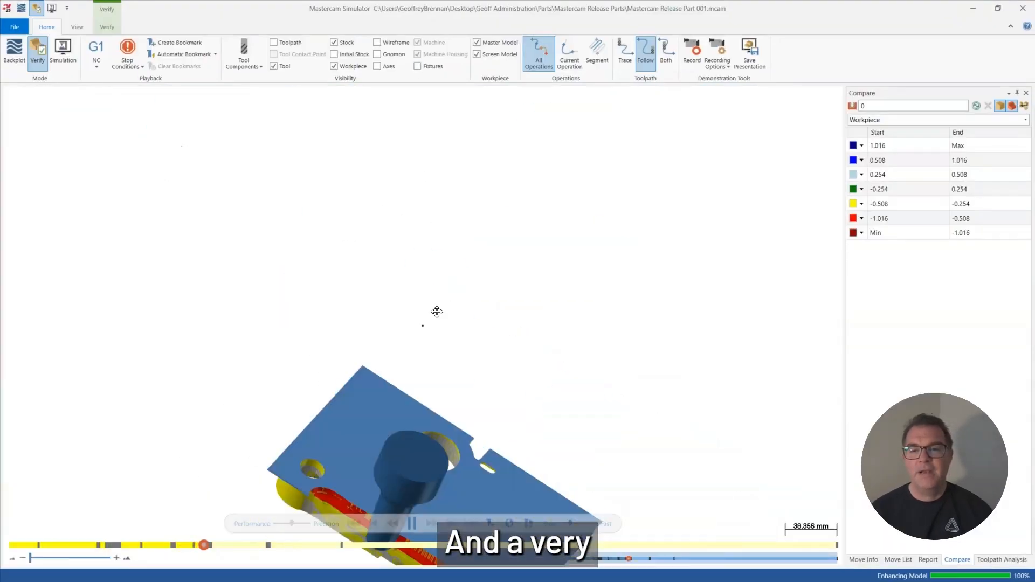
Examine the pockets, bosses and outer walls of the part close up and from several angles while the verification runs.
middle_drag(437, 311, 518, 481)
scroll(439, 434, up, 2)
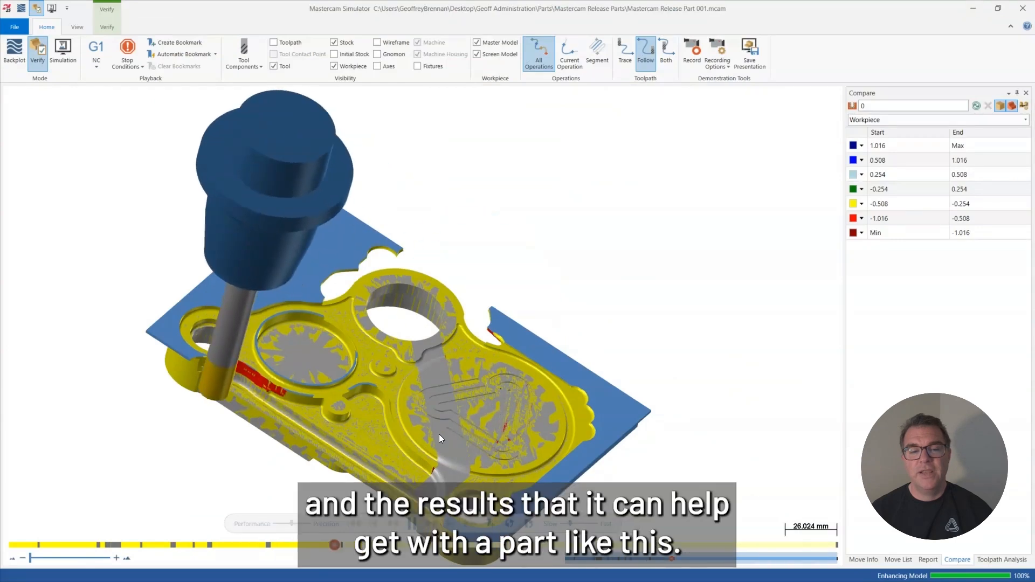
scroll(418, 389, up, 2)
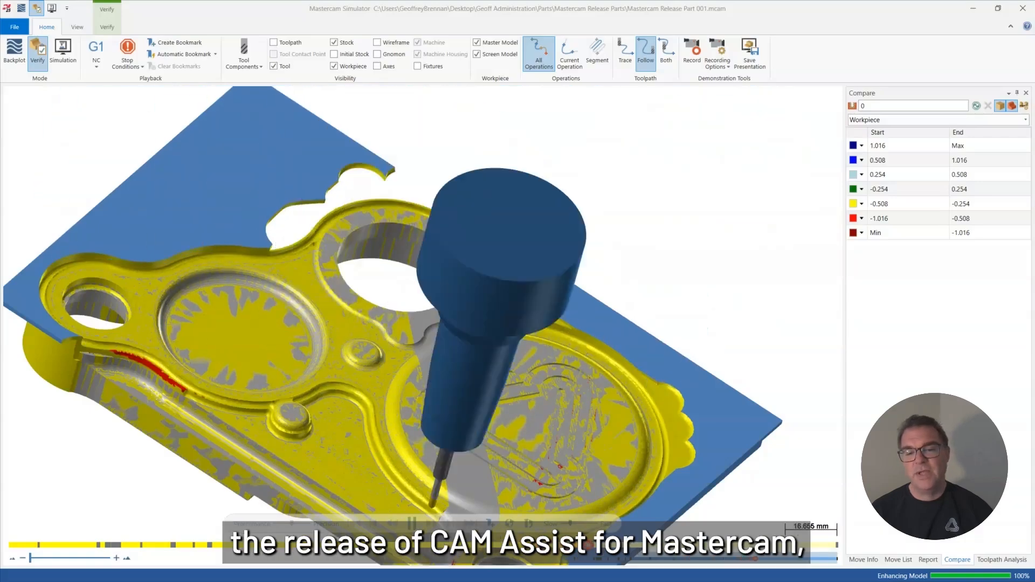
right_click(692, 295)
mouse_move(748, 398)
click(825, 400)
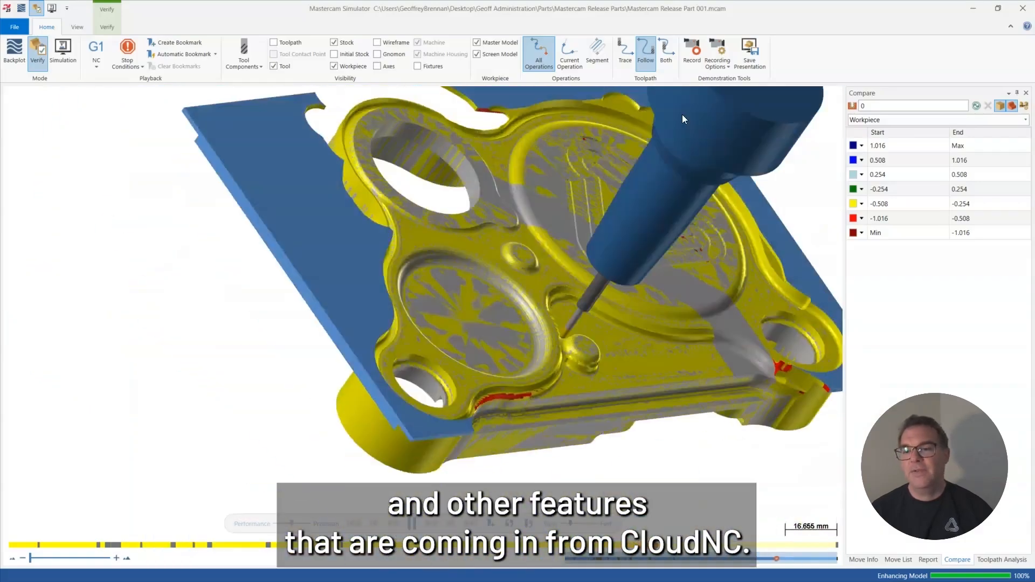